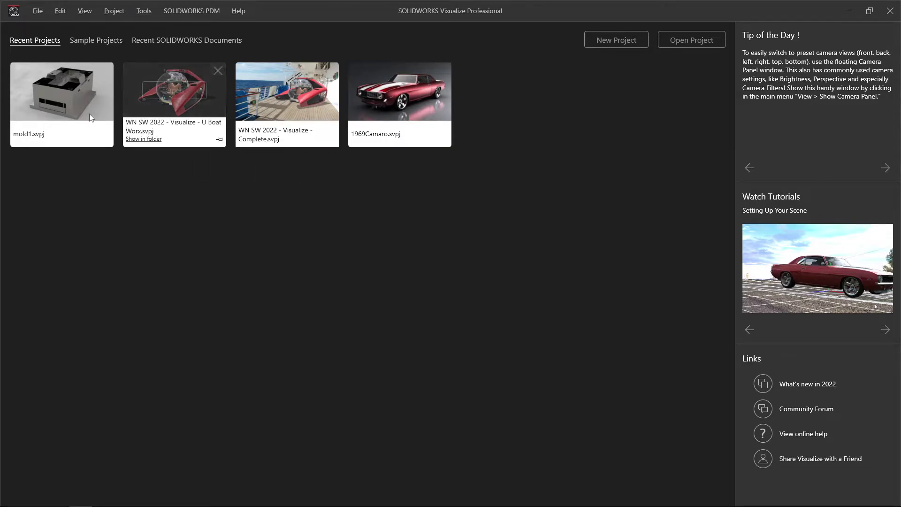
- Open the mold1 project, orbit to a lower frontal view, and expand the Bezel Moldbase tree
click(89, 114)
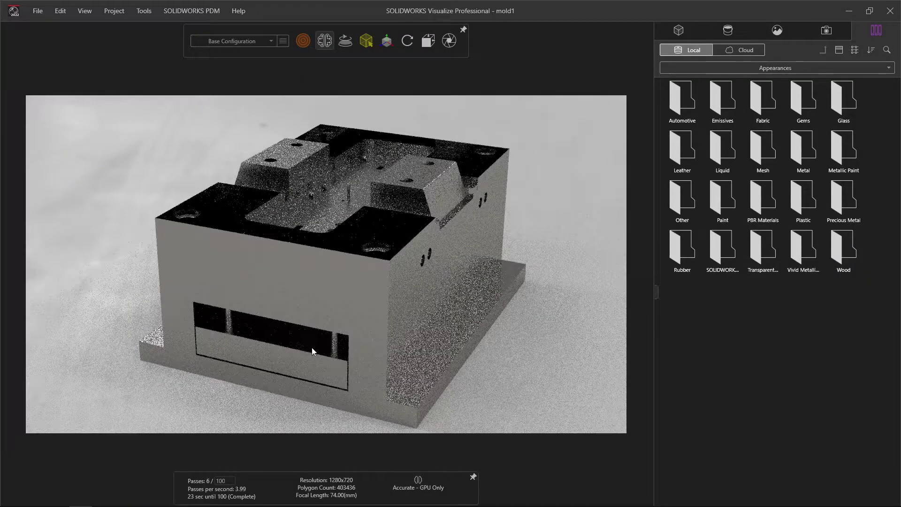
mouse_move(312, 346)
mouse_down()
mouse_move(397, 283)
mouse_move(323, 232)
mouse_up()
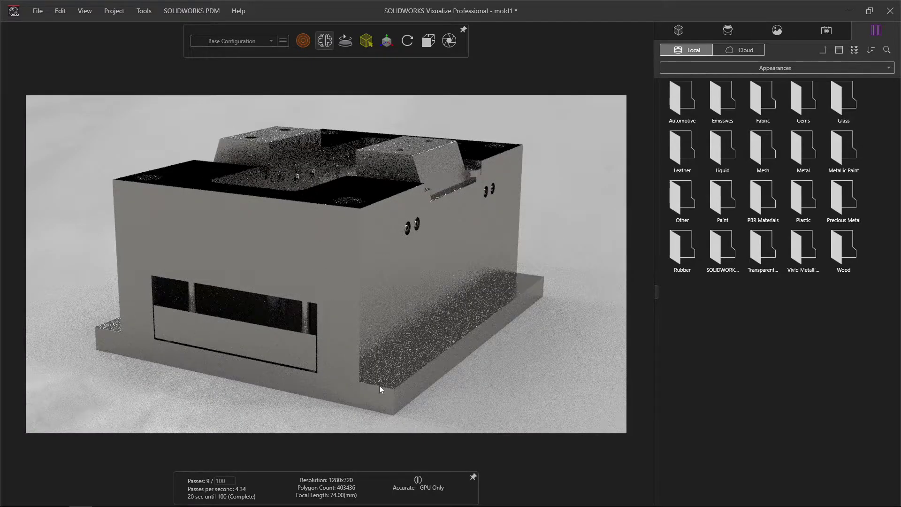
mouse_move(379, 384)
mouse_down()
mouse_move(330, 330)
mouse_move(295, 313)
mouse_up()
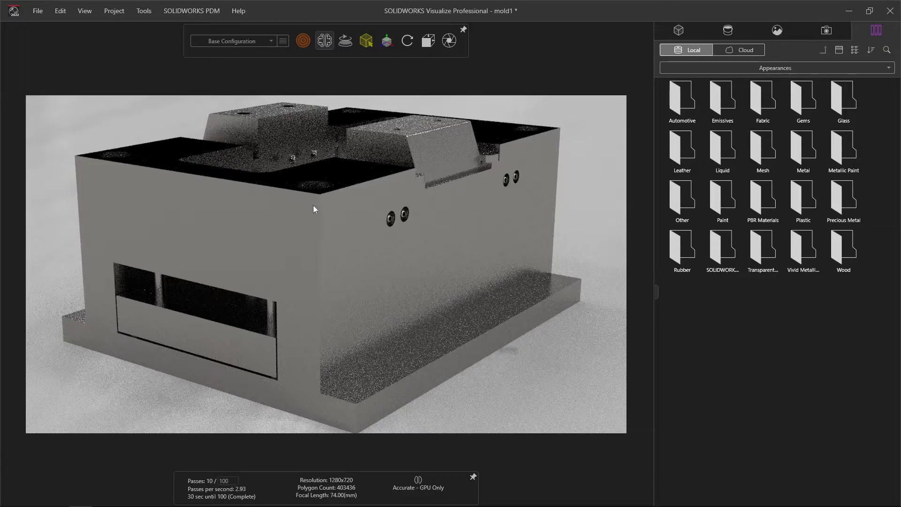
mouse_move(269, 257)
mouse_down()
mouse_move(277, 248)
mouse_move(312, 256)
mouse_up()
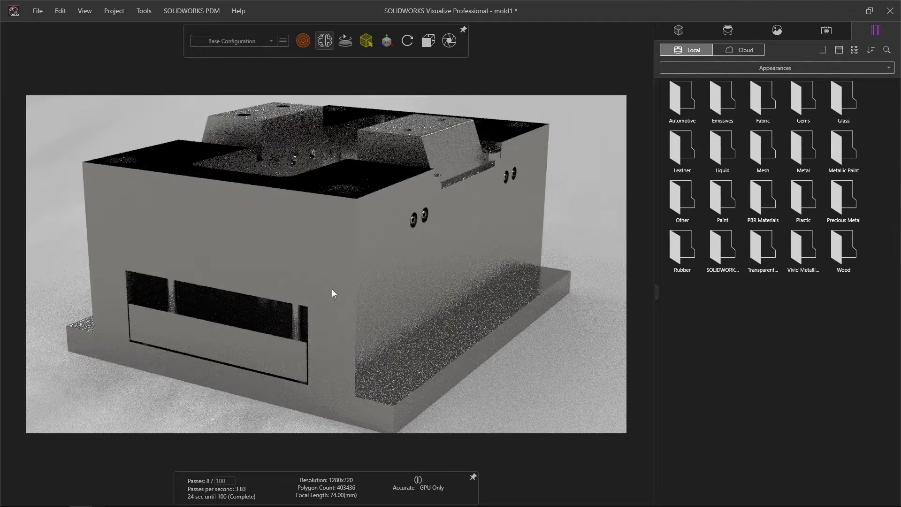
click(679, 30)
click(659, 69)
- Set the Fully Closed group's corner radius to 1.0 mm
click(690, 81)
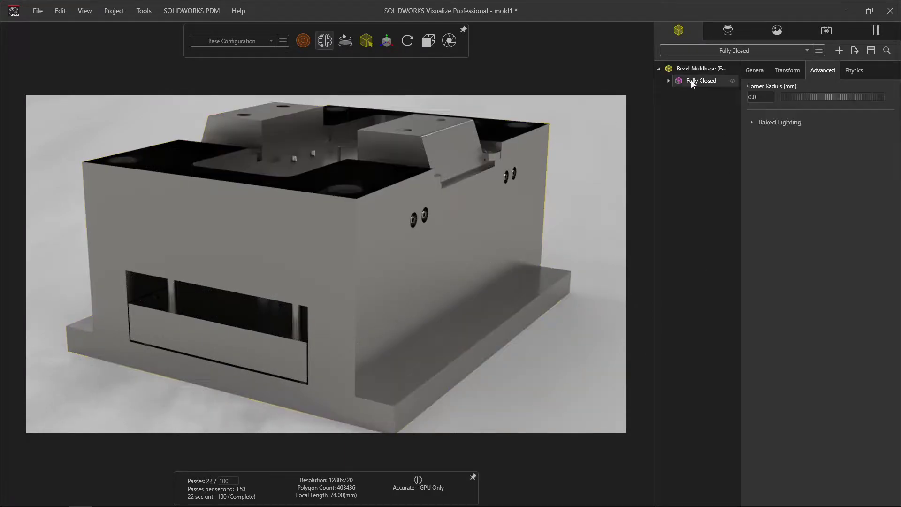
double_click(764, 97)
text(1)
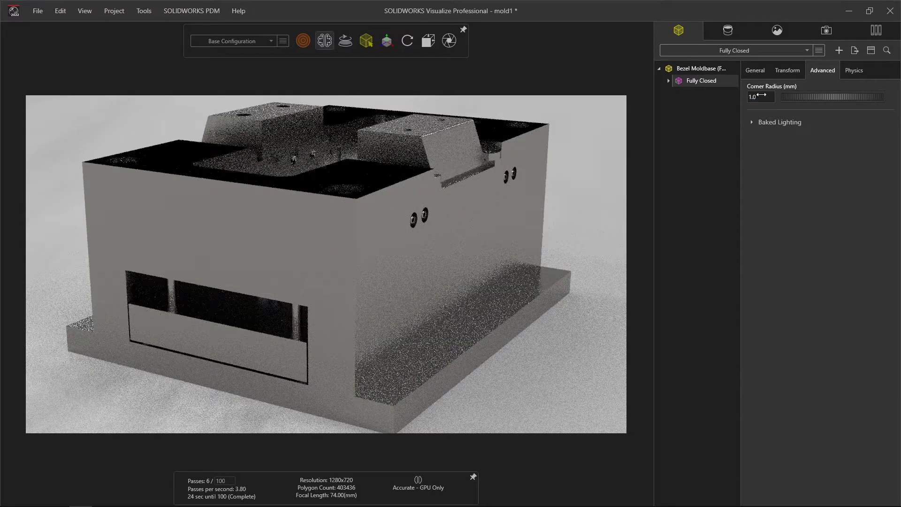
key(Return)
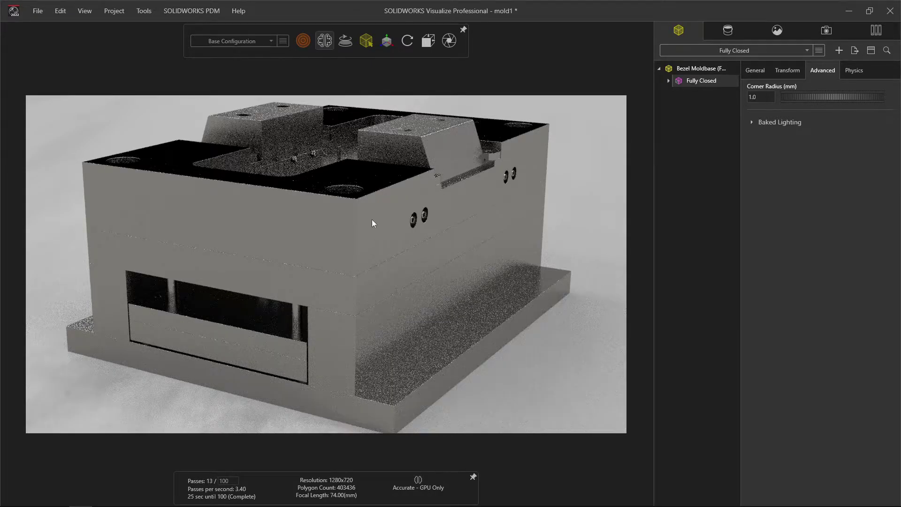
- Make the Start camera the active view, then start opening another project
click(826, 30)
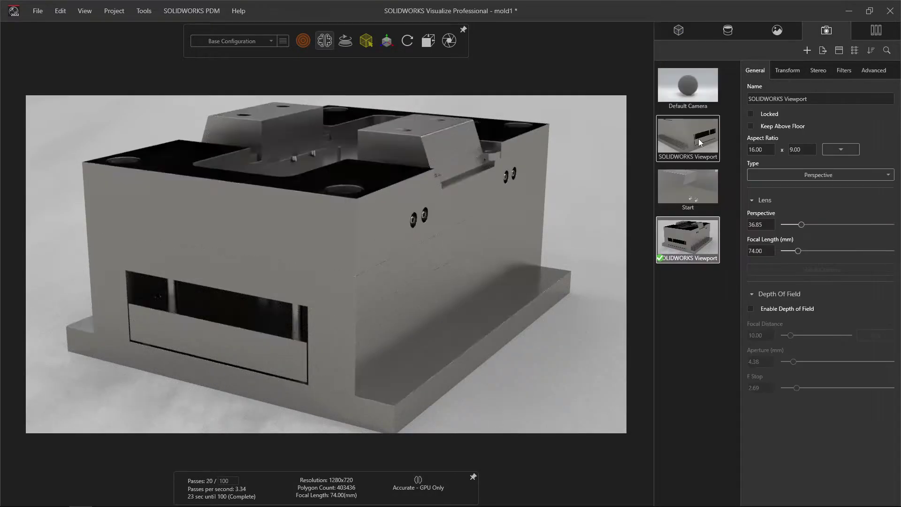
double_click(699, 143)
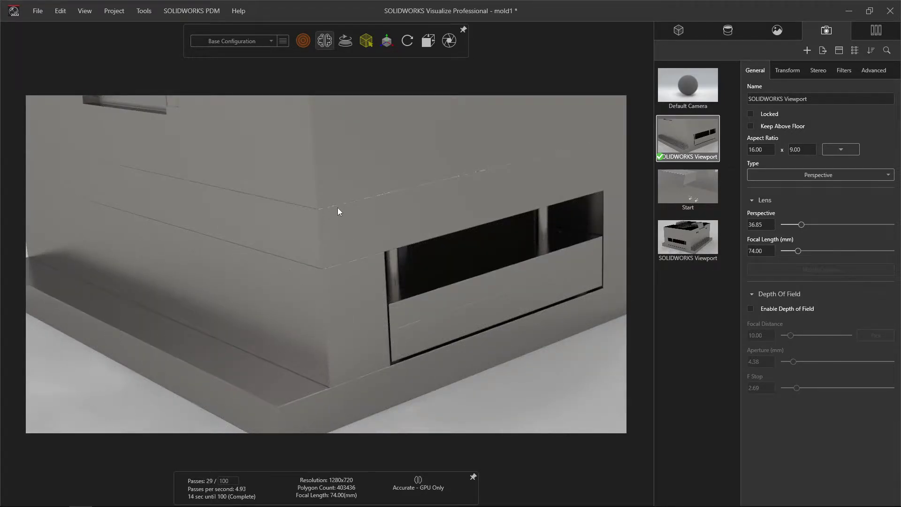
double_click(700, 181)
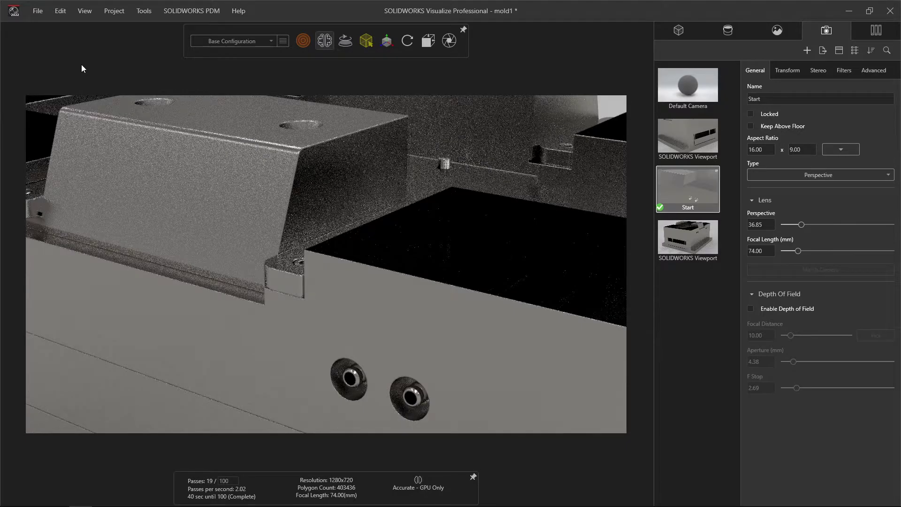
key(alt+F4)
- Discard the mold1 changes and filter the file list to SOLIDWORKS Documents
click(444, 294)
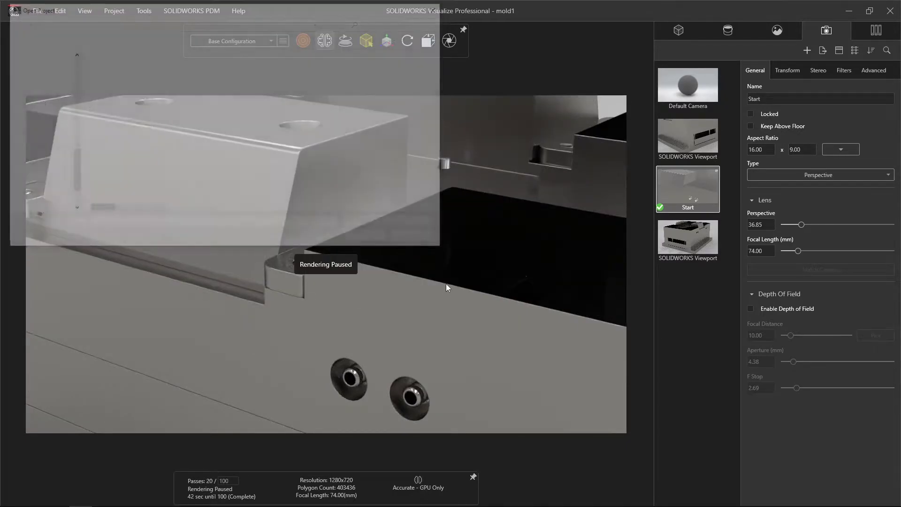
click(361, 223)
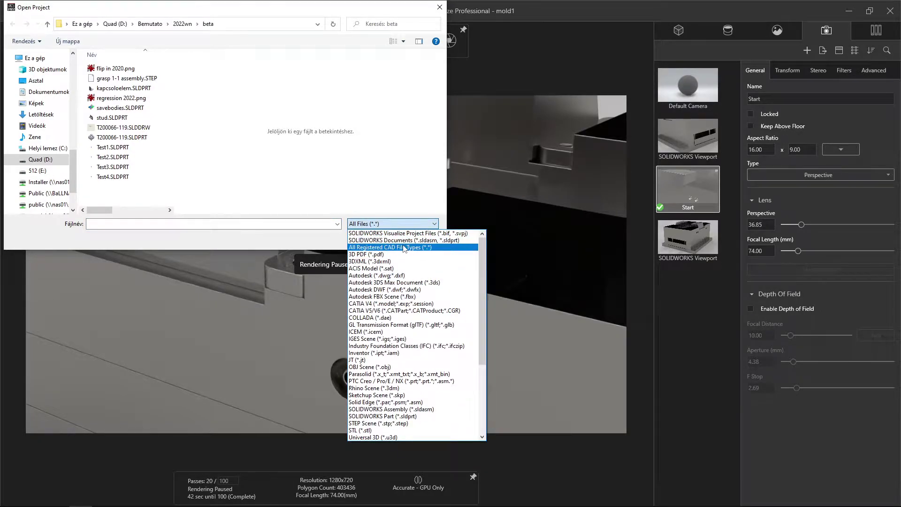
click(441, 241)
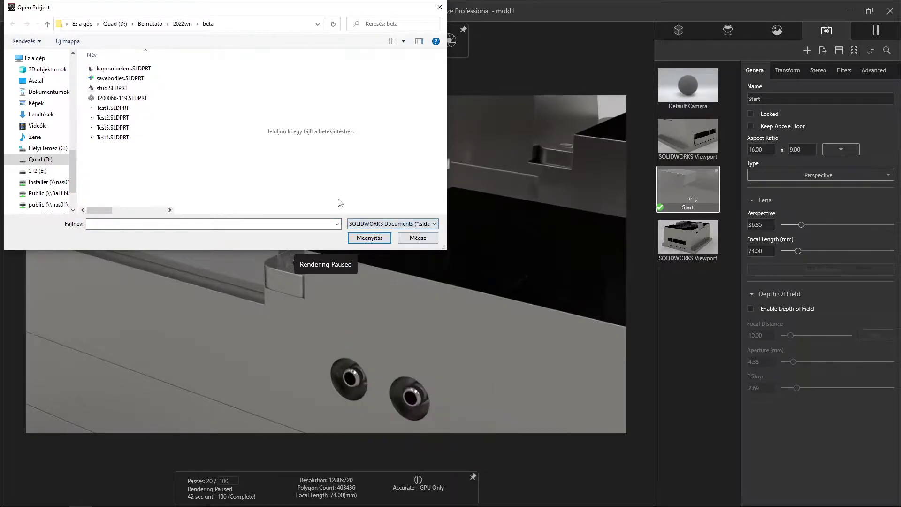
- Browse to 2022wn > Demos > 10 Visualize and open UBW-21161-48823.SLDPRT
click(182, 23)
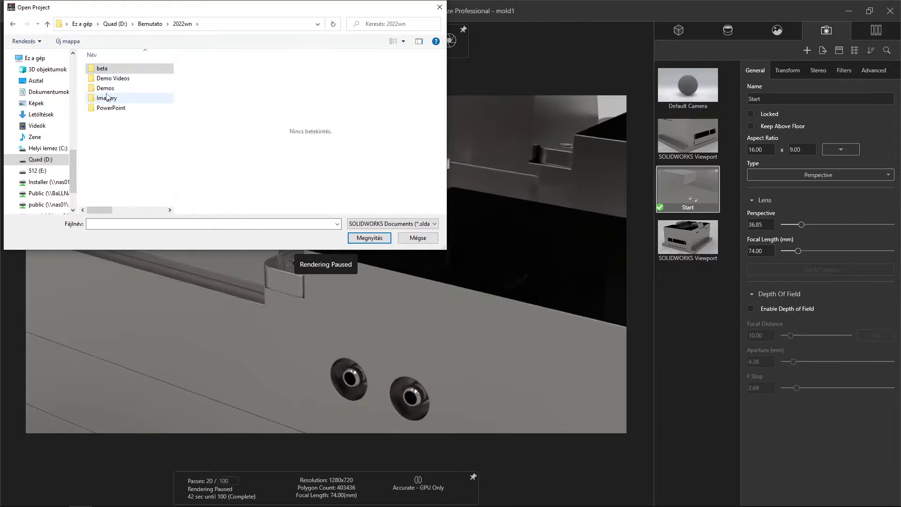
double_click(108, 88)
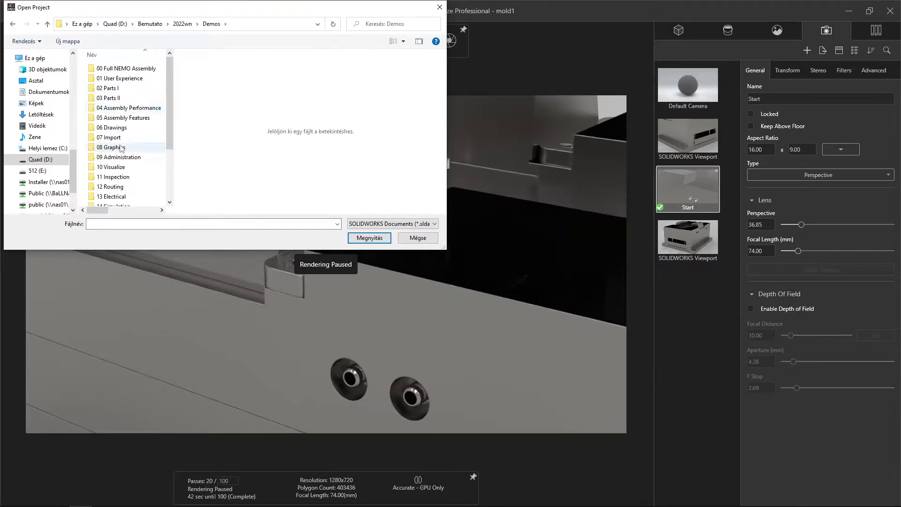
scroll(111, 91, down, 3)
click(113, 92)
double_click(112, 93)
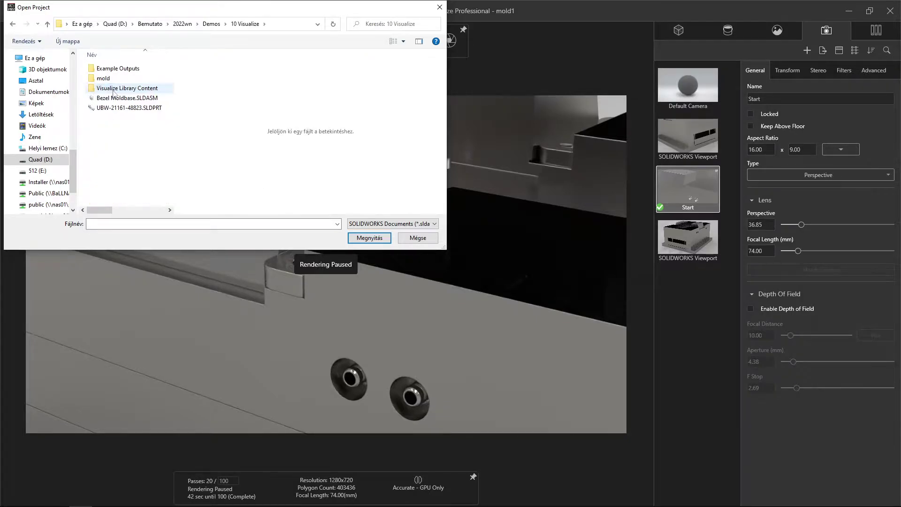
click(121, 109)
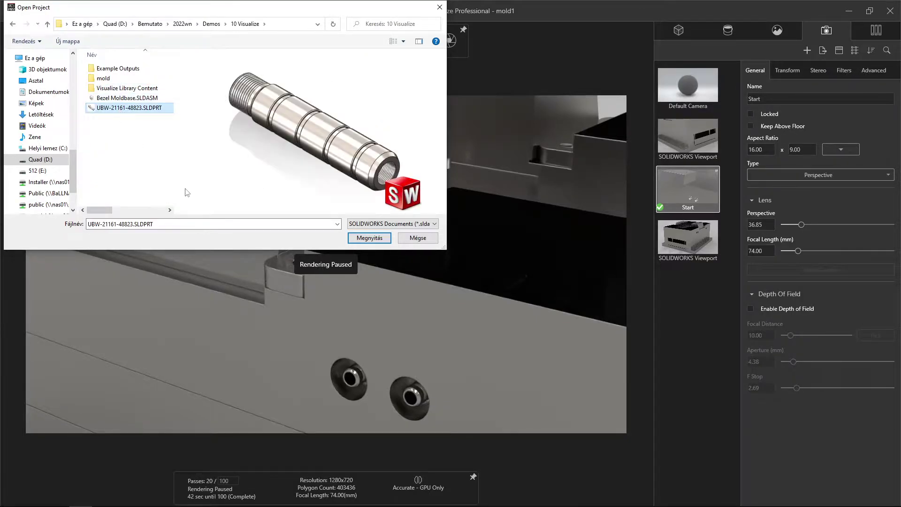
key(Return)
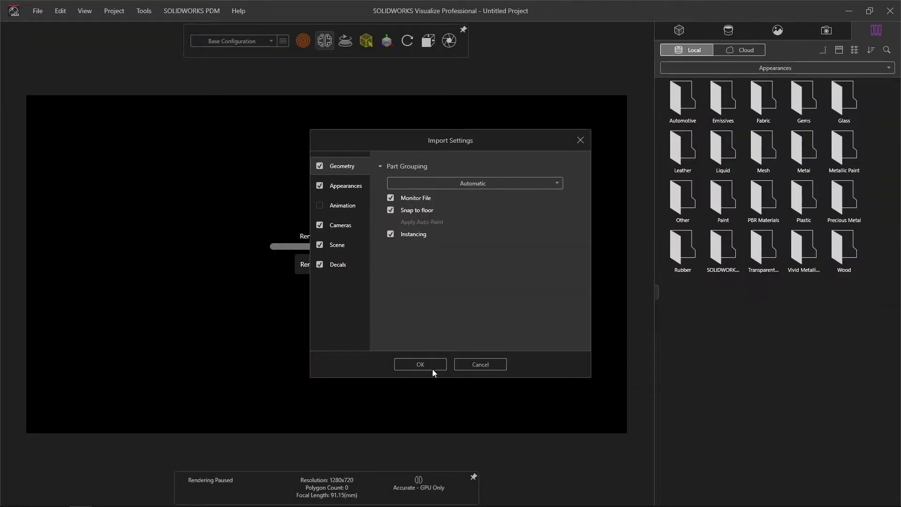
- Import the part with the given settings and zoom in on the shaft
click(431, 366)
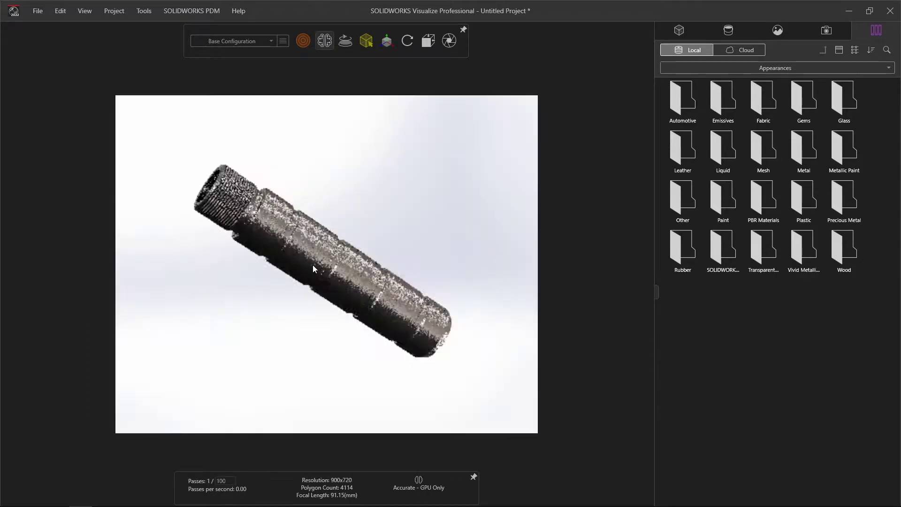
drag(313, 268, 273, 226)
scroll(273, 225, up, 3)
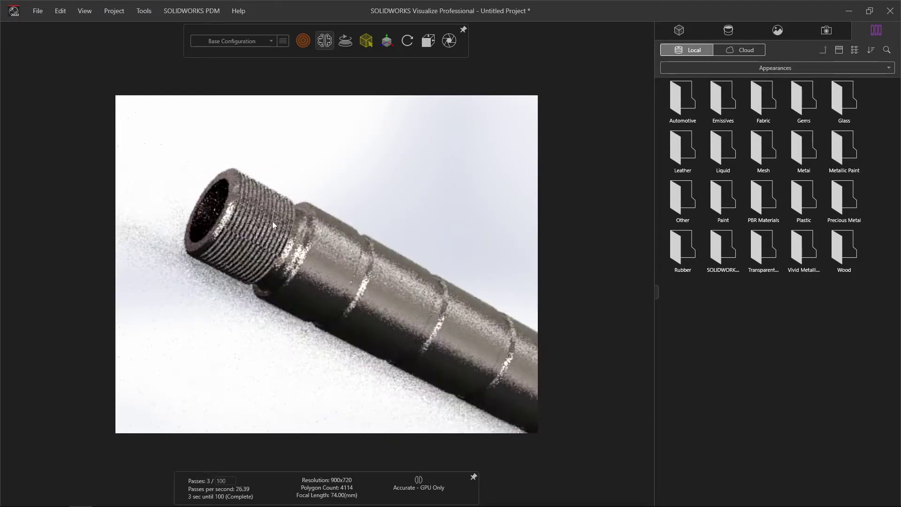
scroll(273, 225, up, 3)
scroll(273, 225, up, 3)
click(230, 269)
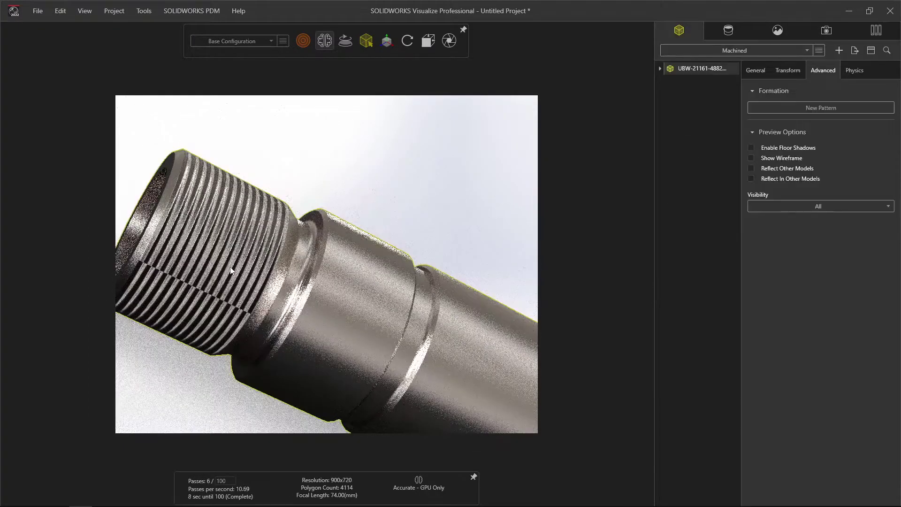
- Open the shaft's Bump texture map and rotate the thread texture to 25.95
double_click(200, 295)
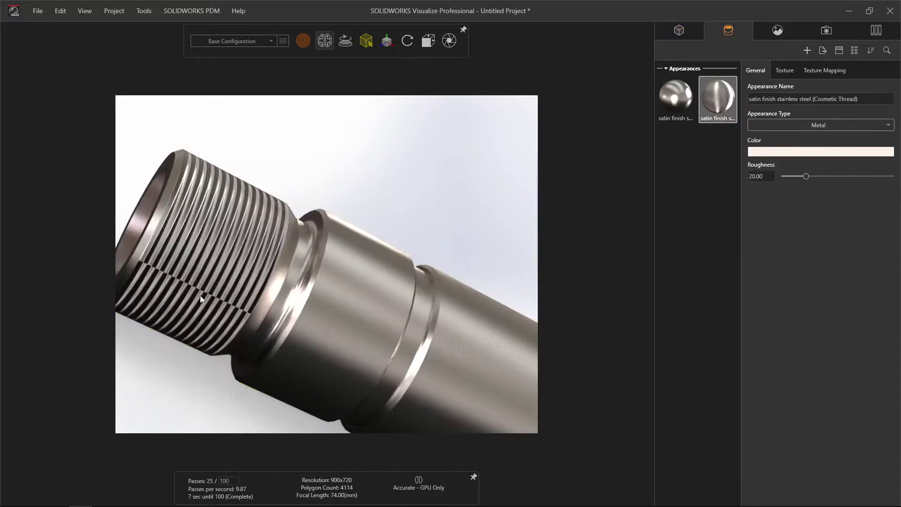
click(793, 72)
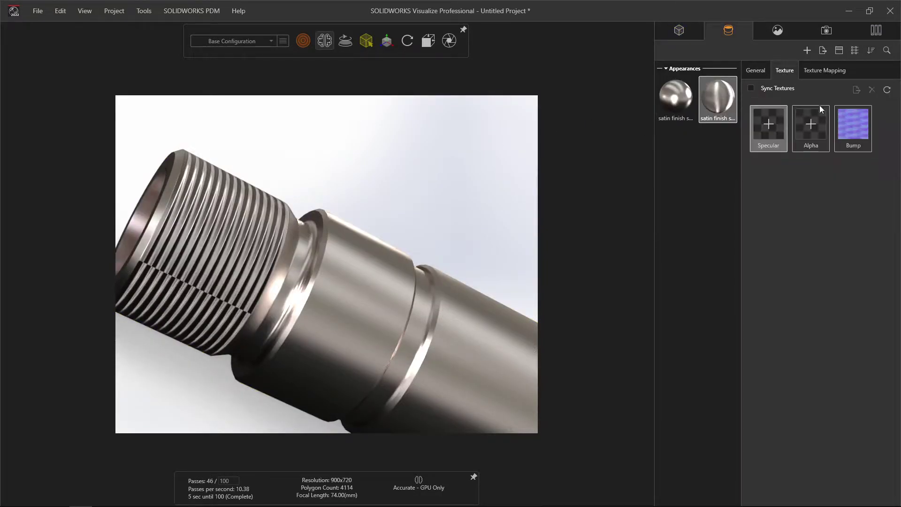
click(858, 128)
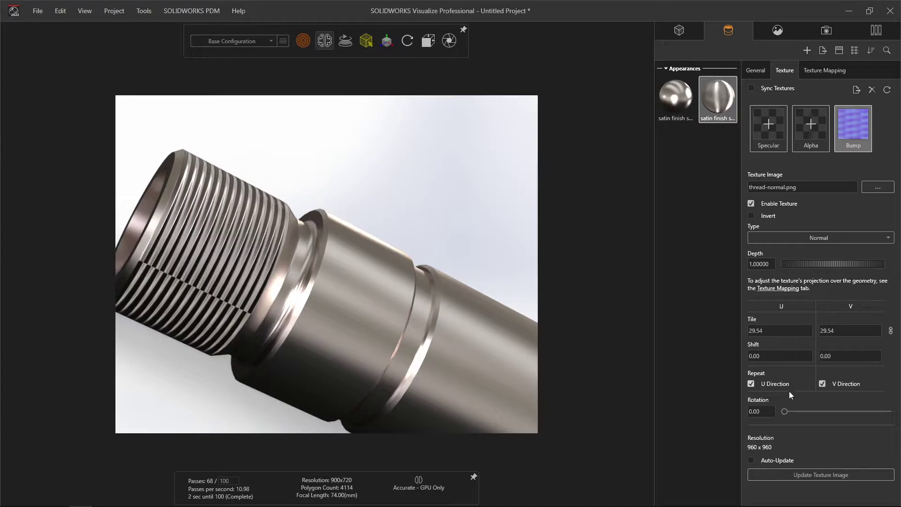
drag(784, 411, 791, 412)
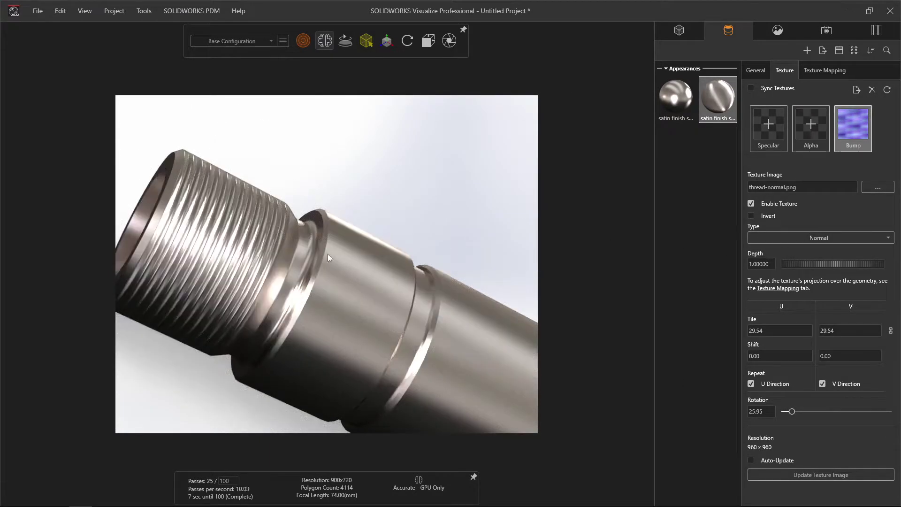
drag(256, 265, 275, 282)
- Set the thread-normal.png map type to Normal and orbit to a side view of the threads
click(772, 238)
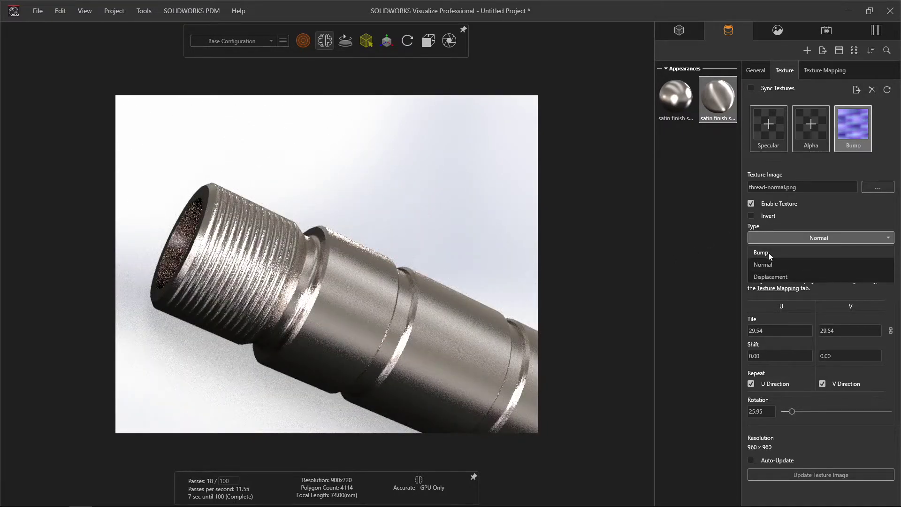
click(768, 252)
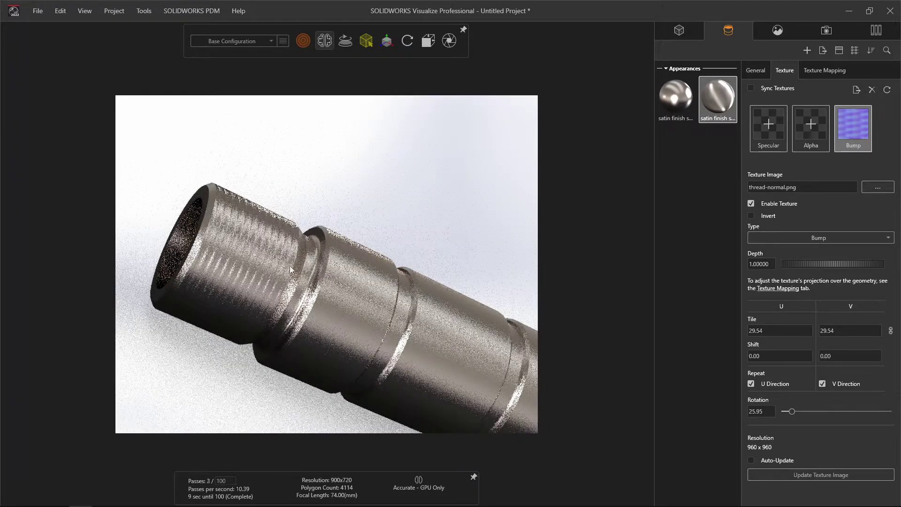
click(803, 240)
click(770, 264)
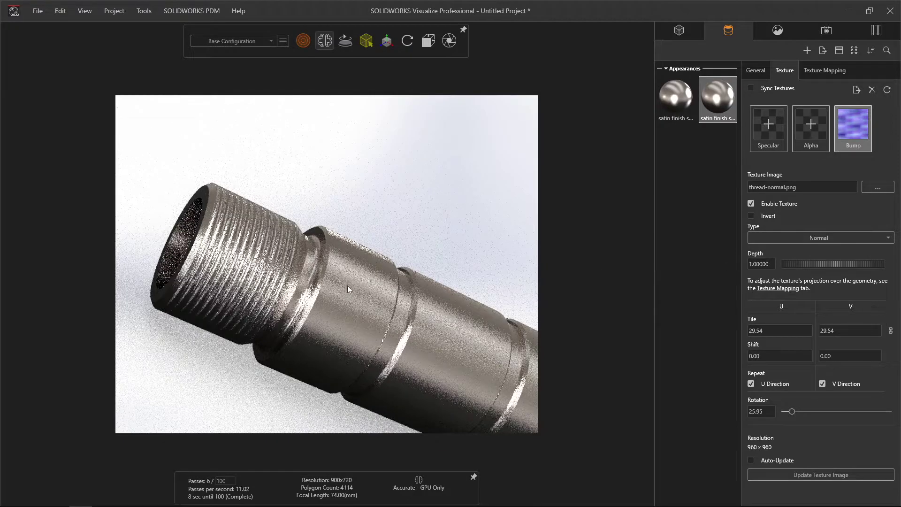
mouse_move(323, 294)
mouse_down()
mouse_move(384, 295)
mouse_move(380, 274)
mouse_move(320, 288)
mouse_move(294, 316)
mouse_move(306, 322)
mouse_move(328, 309)
mouse_up()
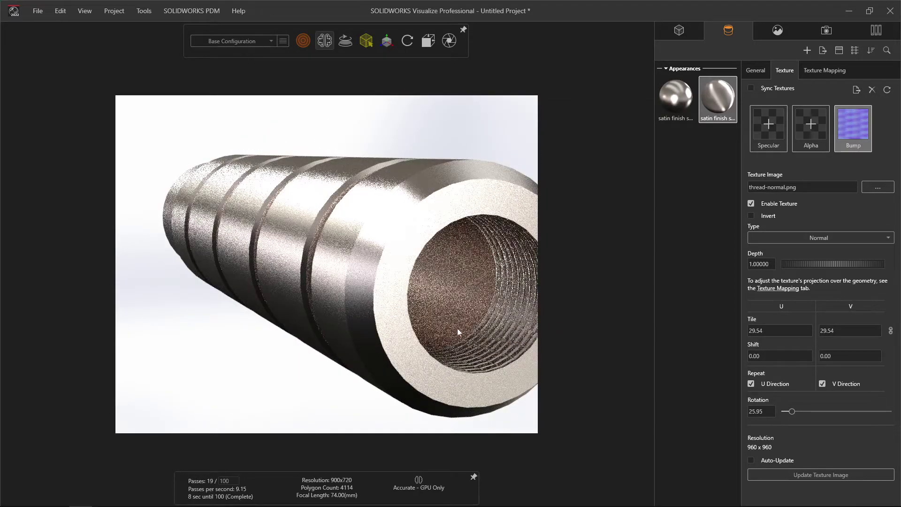
mouse_move(457, 328)
mouse_down()
mouse_move(302, 261)
mouse_move(342, 274)
mouse_up()
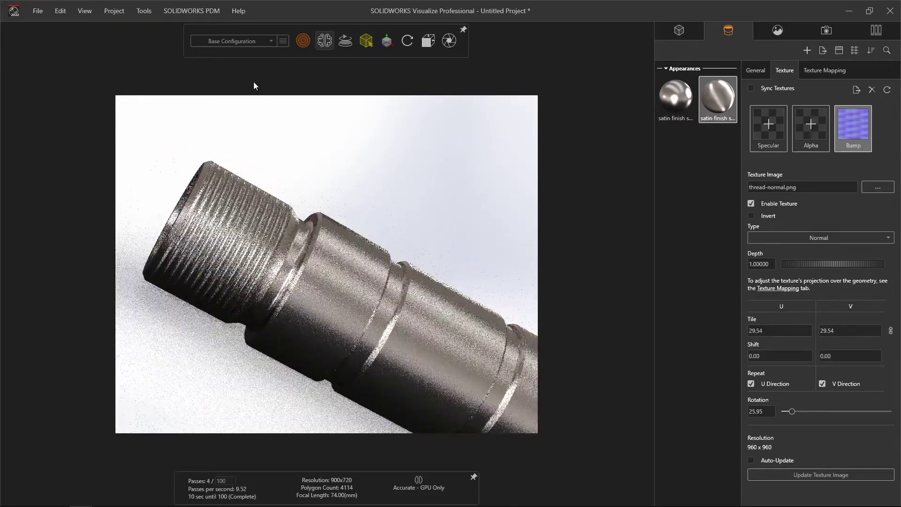
- Set the Output Tools image size to 1280 x 1024
click(449, 41)
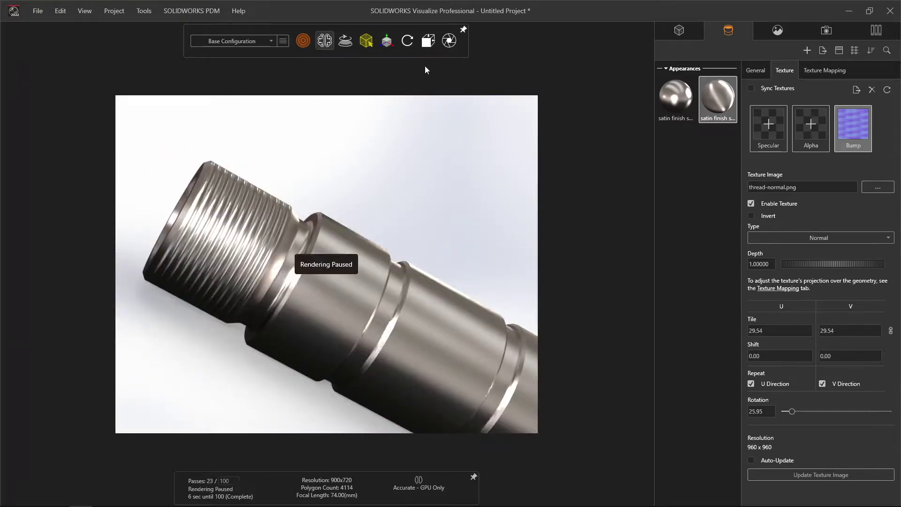
scroll(458, 317, down, 1)
scroll(458, 316, down, 1)
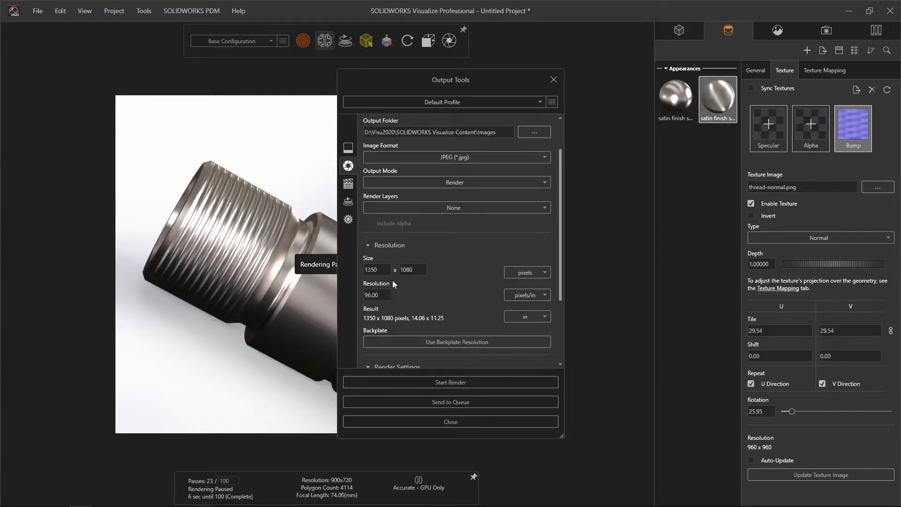
double_click(375, 269)
text(1280)
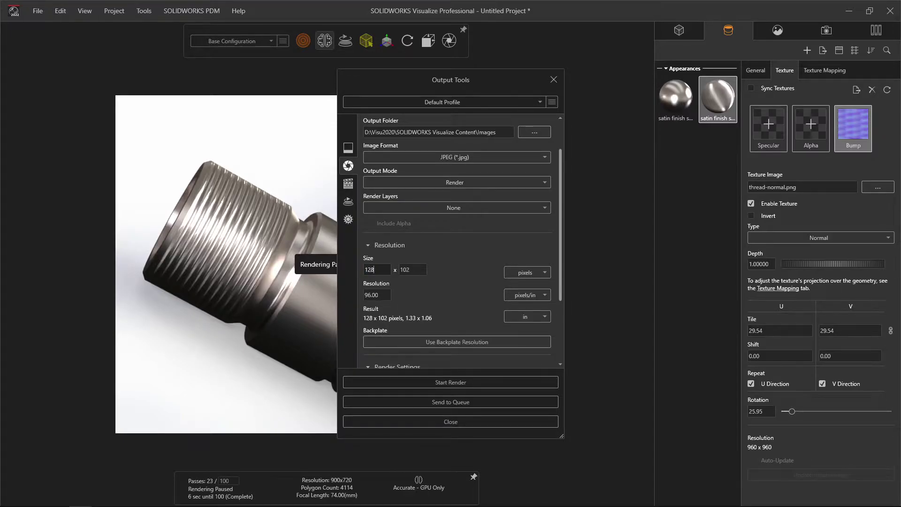
key(Tab)
text(1024)
key(Return)
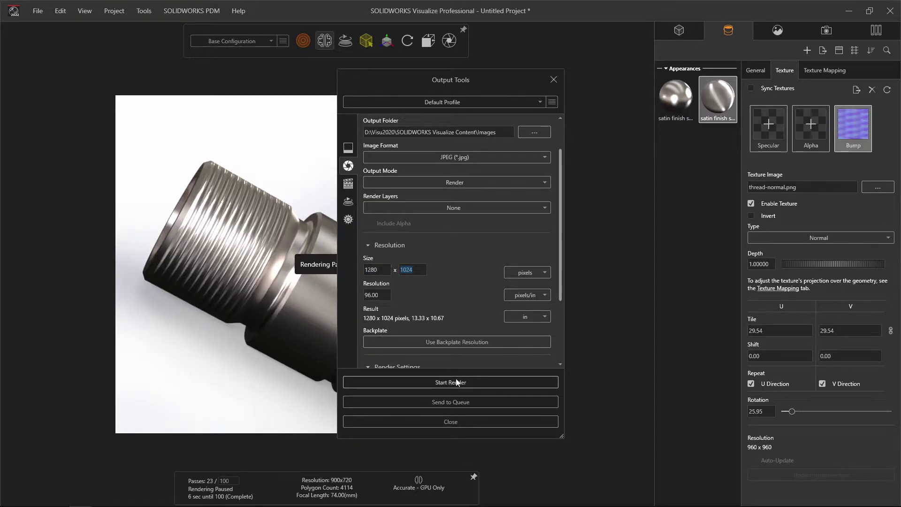
- Render the image, check the job details, and return to the project view
click(456, 379)
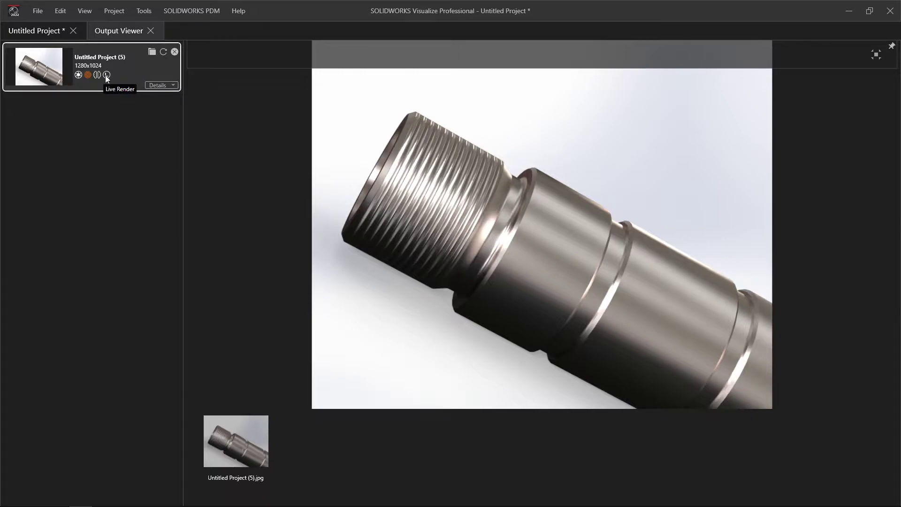
click(161, 85)
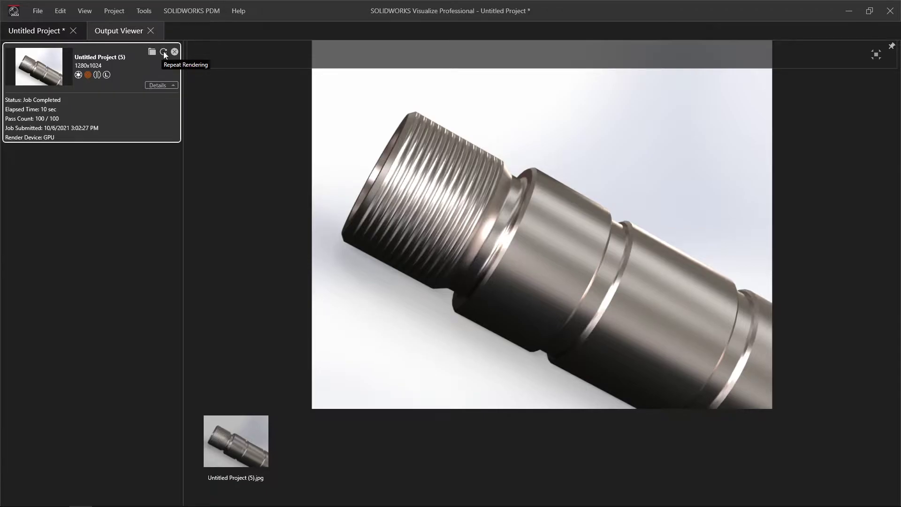
click(51, 32)
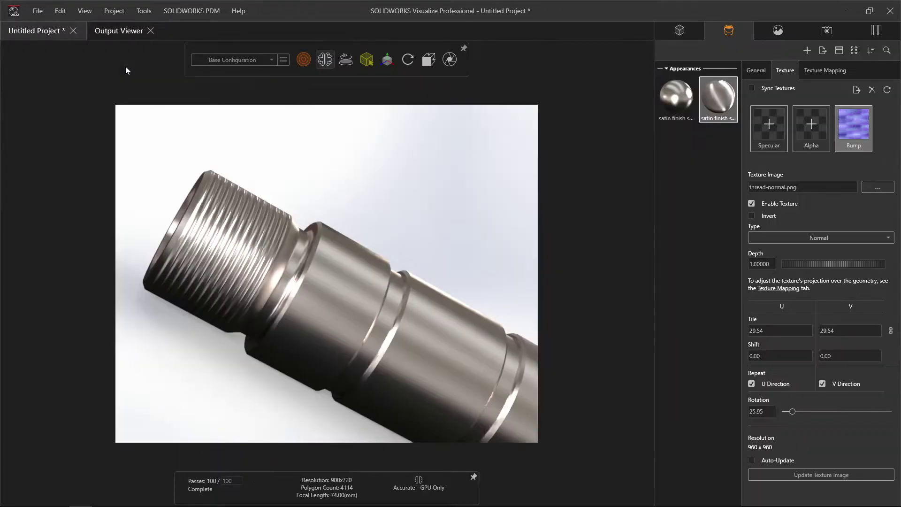
- Orbit the camera to look into the pipe's bore end
drag(357, 300, 437, 346)
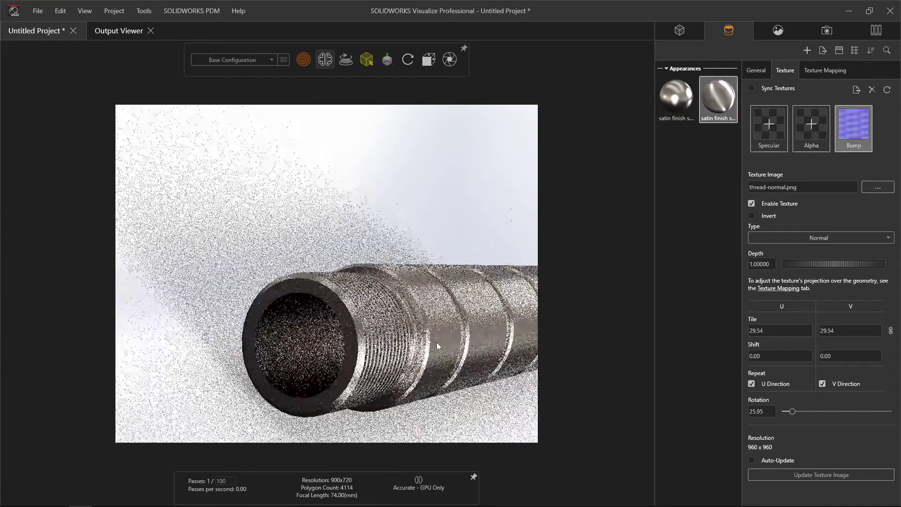
scroll(435, 334, up, 5)
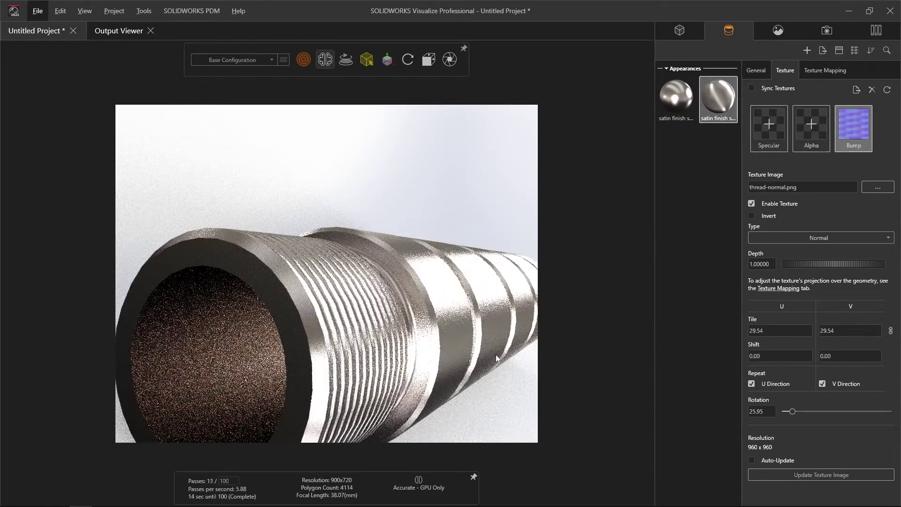
drag(414, 199, 422, 161)
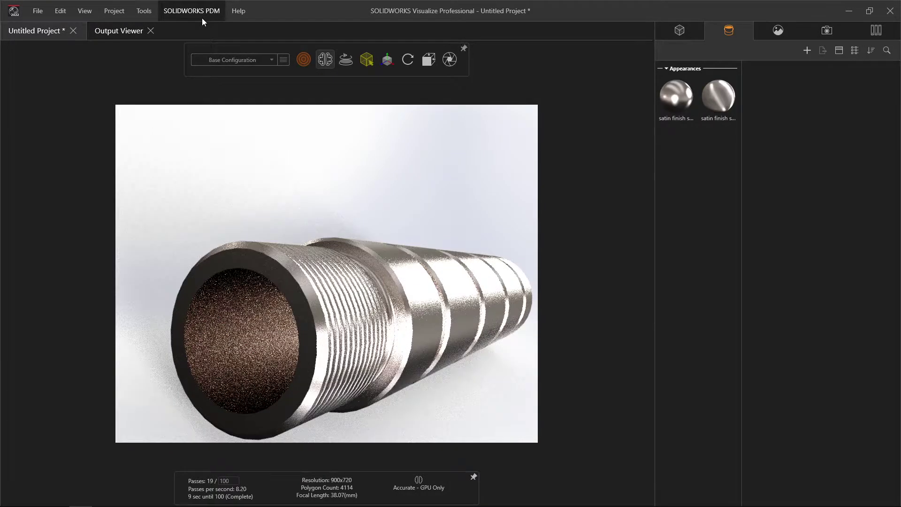
- Render the end-on view at 1280x1024, then close the project without saving
click(449, 59)
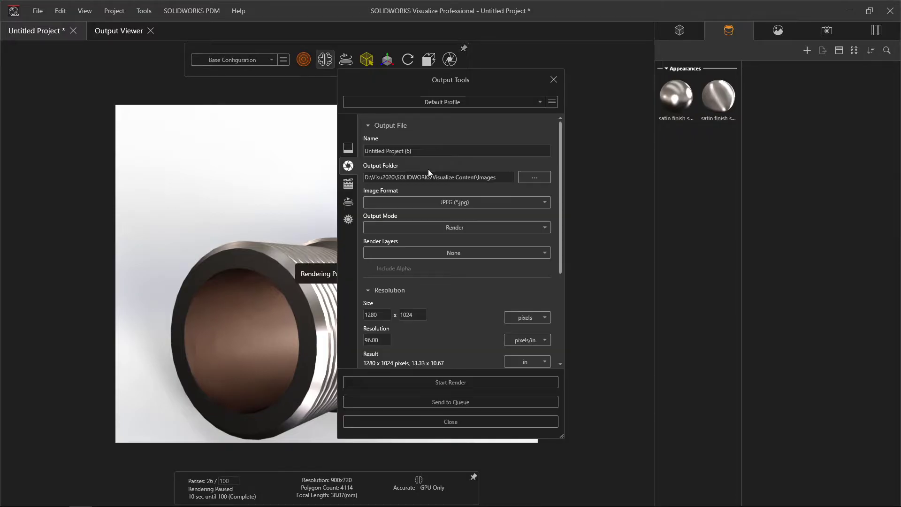
click(410, 379)
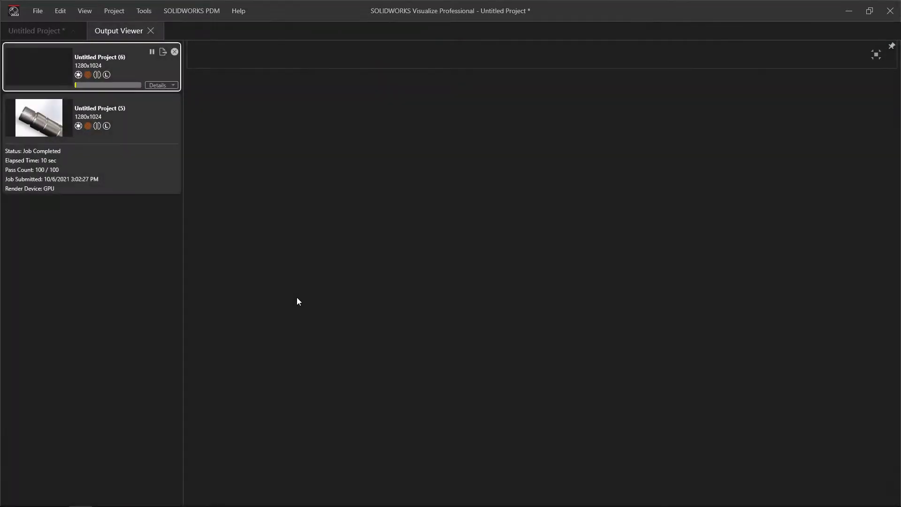
click(161, 86)
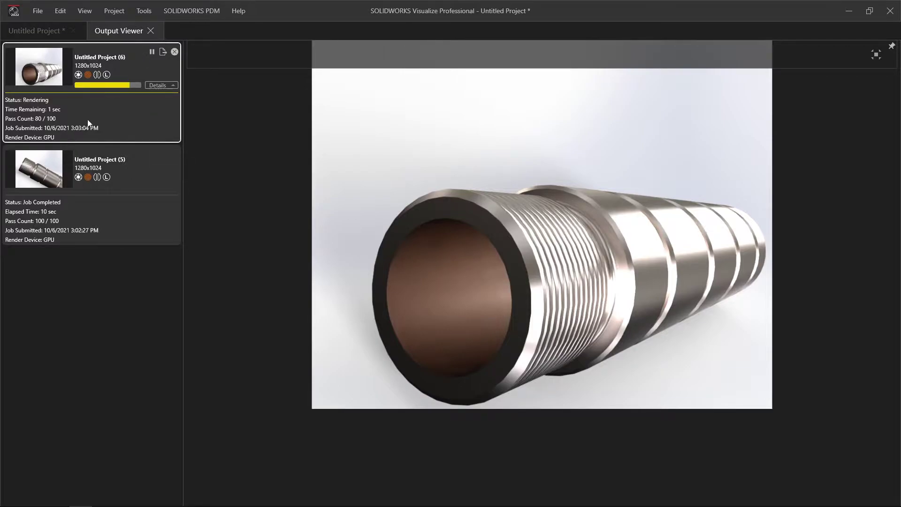
click(150, 30)
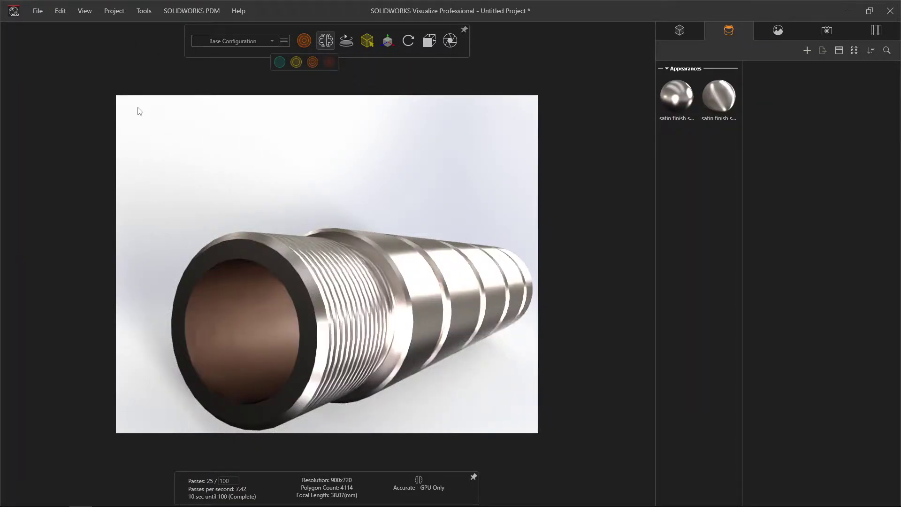
key(ctrl+w)
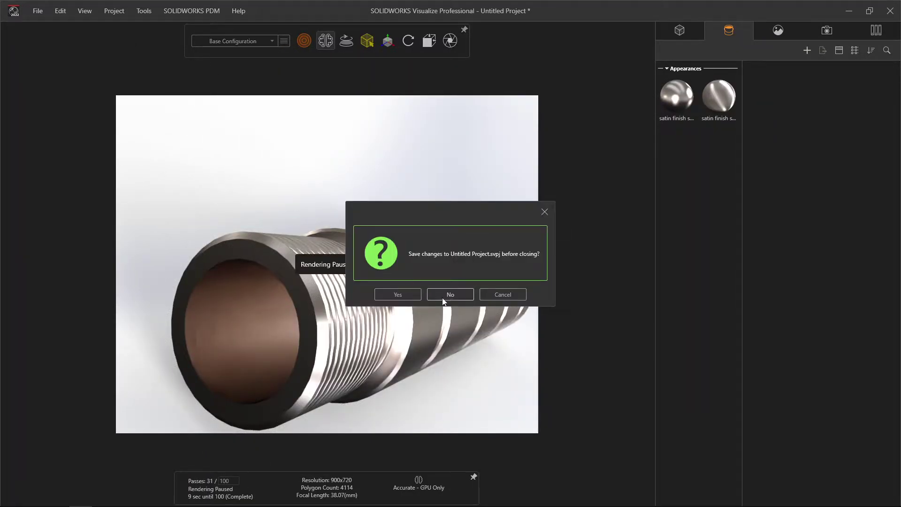
click(446, 294)
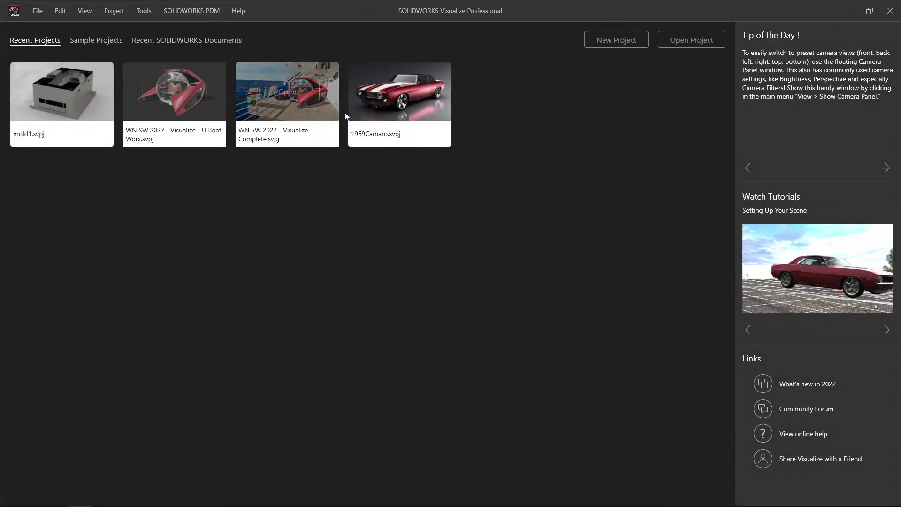
- Open the U Boat Worx project and advance the slideshow to the camera and animation features slide
mouse_move(174, 98)
click(164, 91)
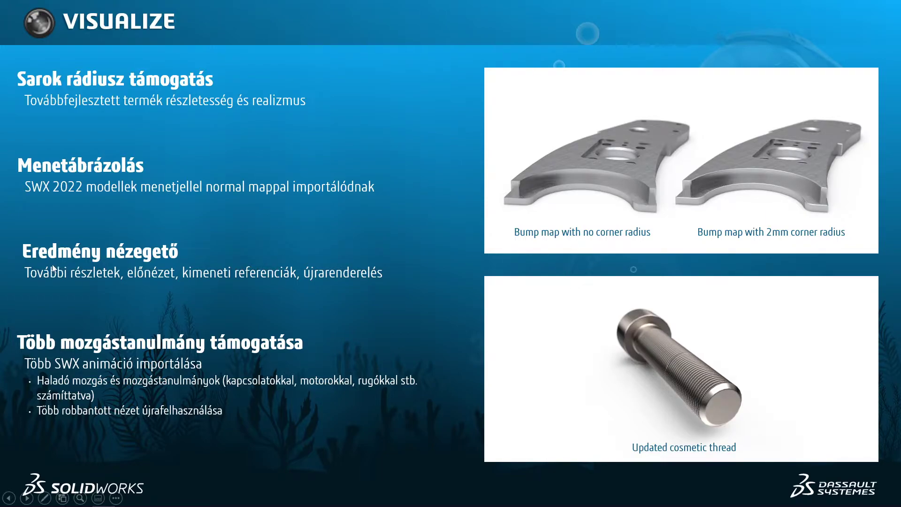
click(183, 387)
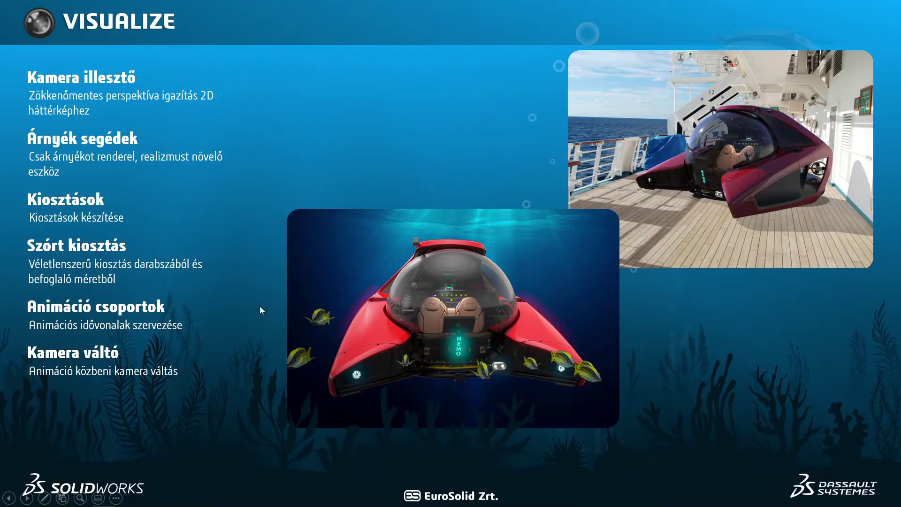
- Back in Visualize, orbit the submarine side-on and switch the library to Environments
key(alt+Tab)
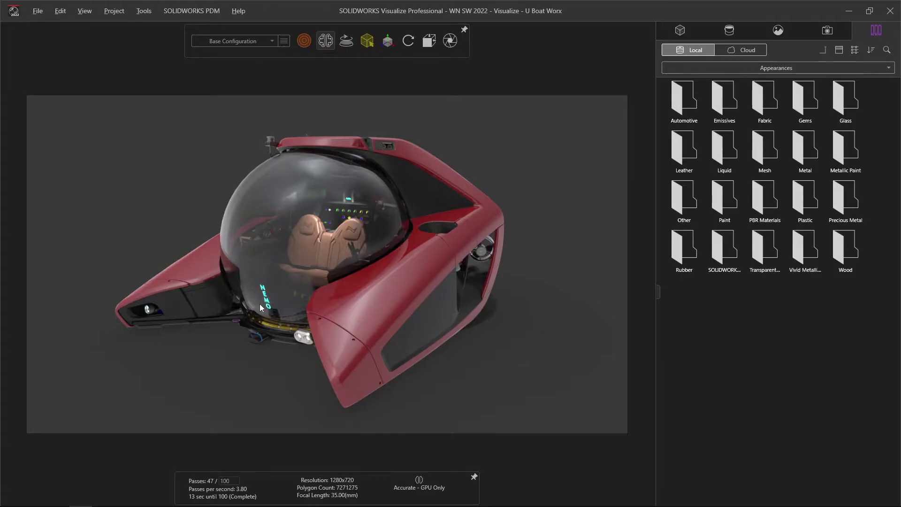
mouse_move(322, 287)
mouse_down()
mouse_move(335, 252)
mouse_move(372, 270)
mouse_move(190, 269)
mouse_move(340, 269)
mouse_move(279, 256)
mouse_move(269, 192)
mouse_up()
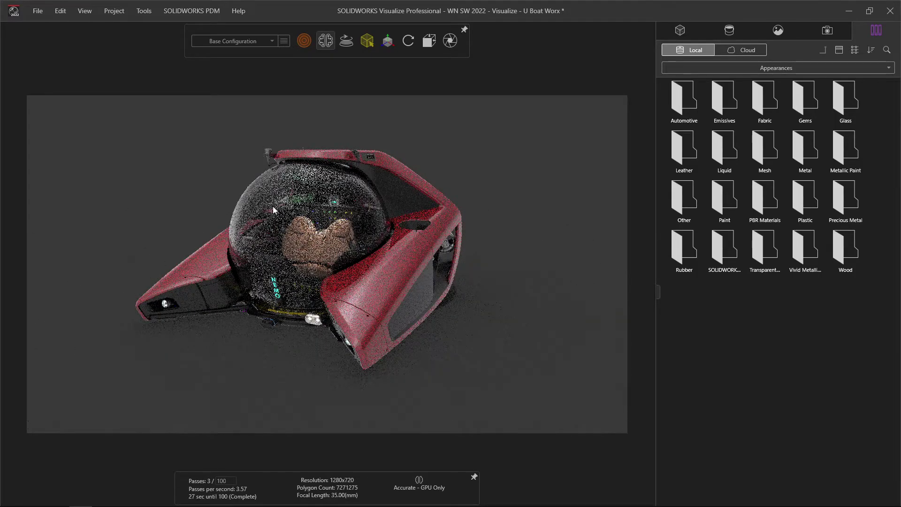
click(828, 67)
click(730, 94)
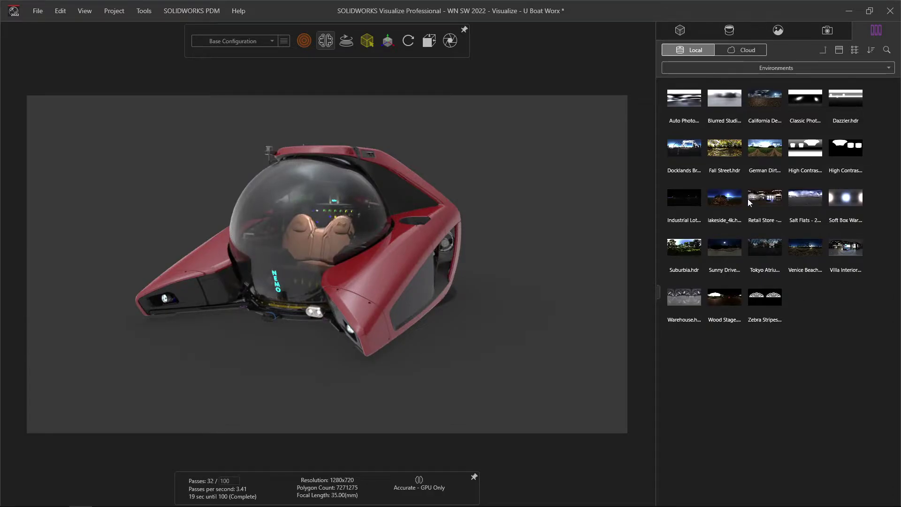
- Apply lakeside_4k, set Background Type to Environment, and orbit around the submarine
double_click(722, 198)
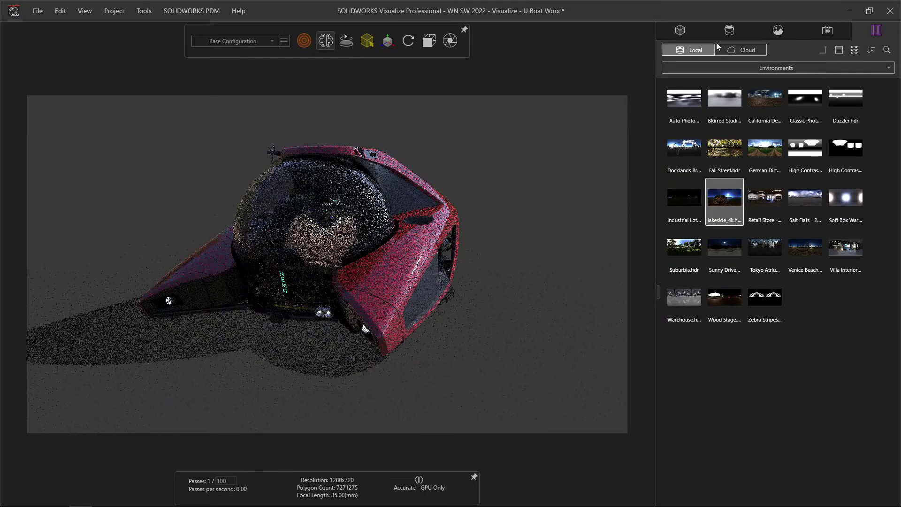
click(775, 31)
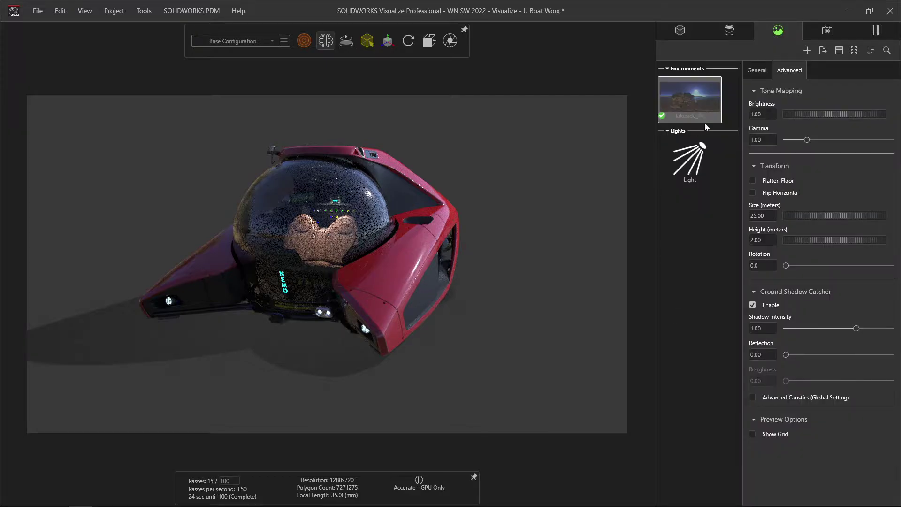
click(756, 70)
click(800, 127)
click(770, 142)
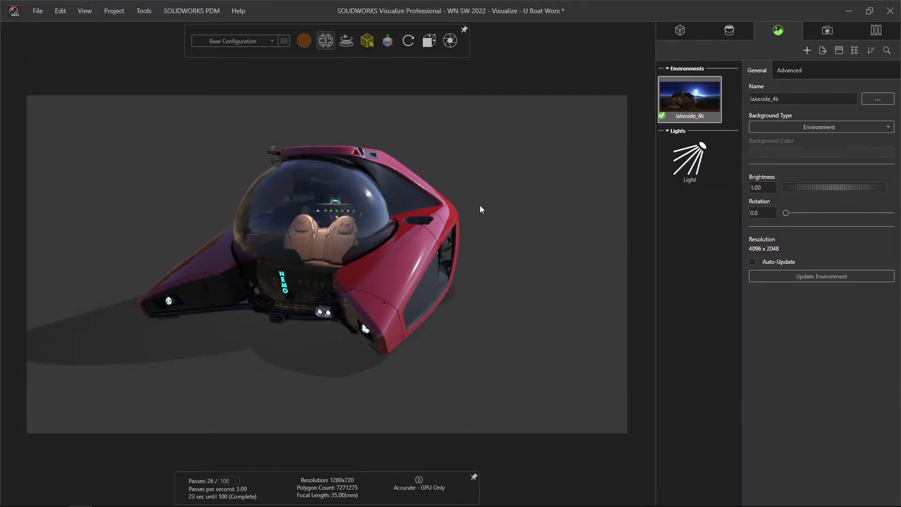
mouse_move(478, 207)
mouse_down()
mouse_move(466, 275)
mouse_move(434, 267)
mouse_up()
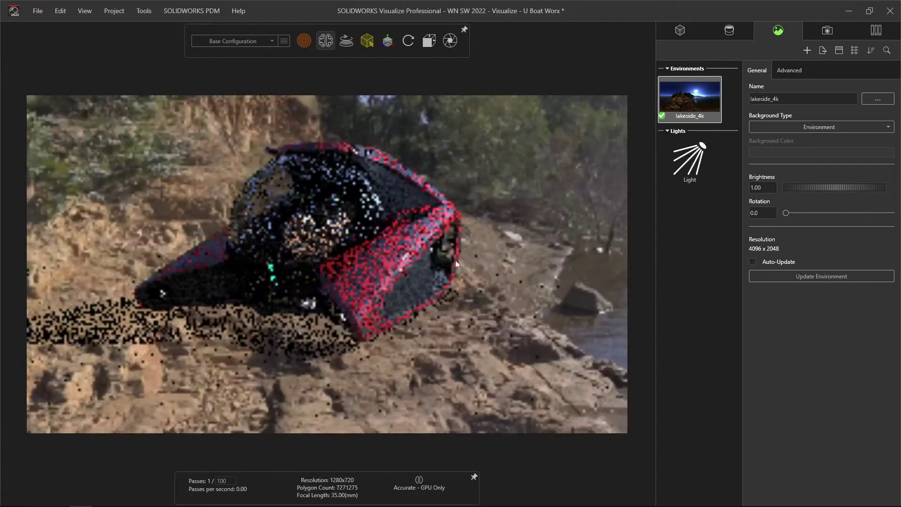
- Drag the Cruise Ship plate from the NEMO backplates folder behind the submarine
click(876, 31)
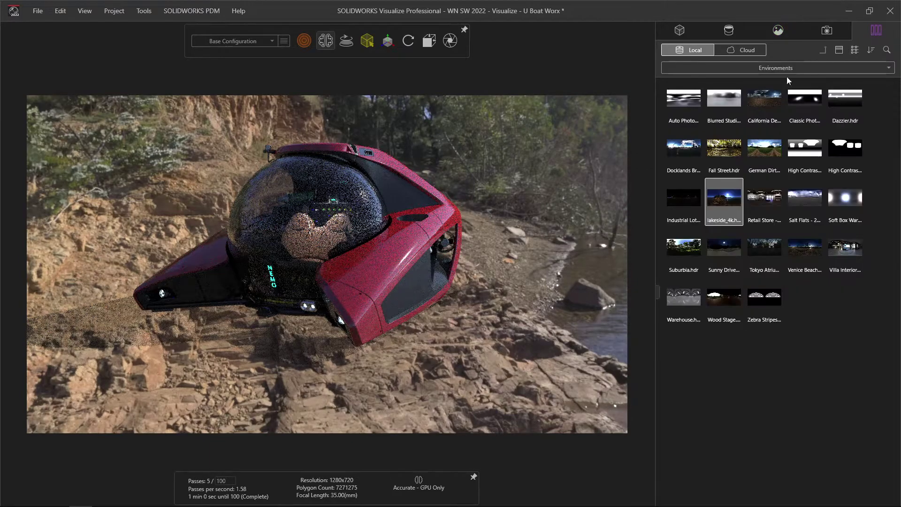
click(761, 66)
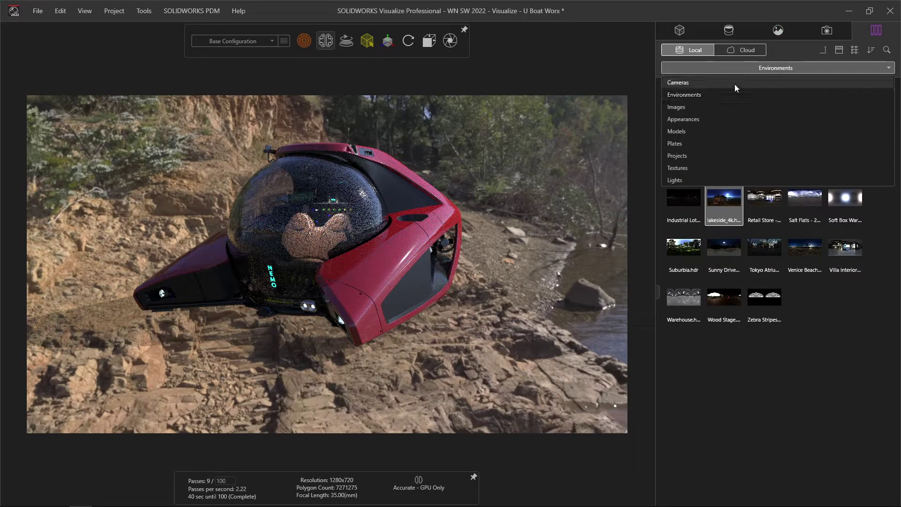
click(680, 142)
double_click(682, 114)
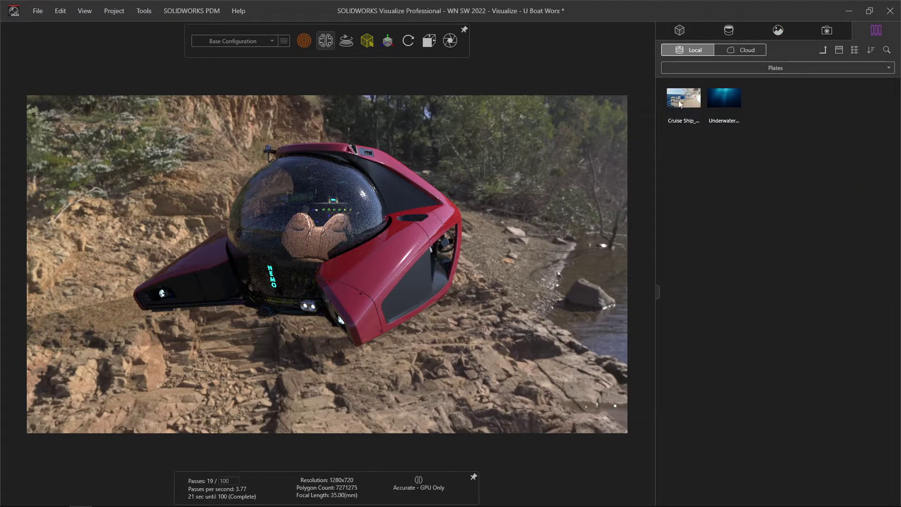
mouse_move(678, 100)
mouse_down()
mouse_move(282, 229)
mouse_move(339, 256)
mouse_move(351, 282)
mouse_move(330, 288)
mouse_move(347, 306)
mouse_move(358, 292)
mouse_up()
scroll(363, 292, up, 5)
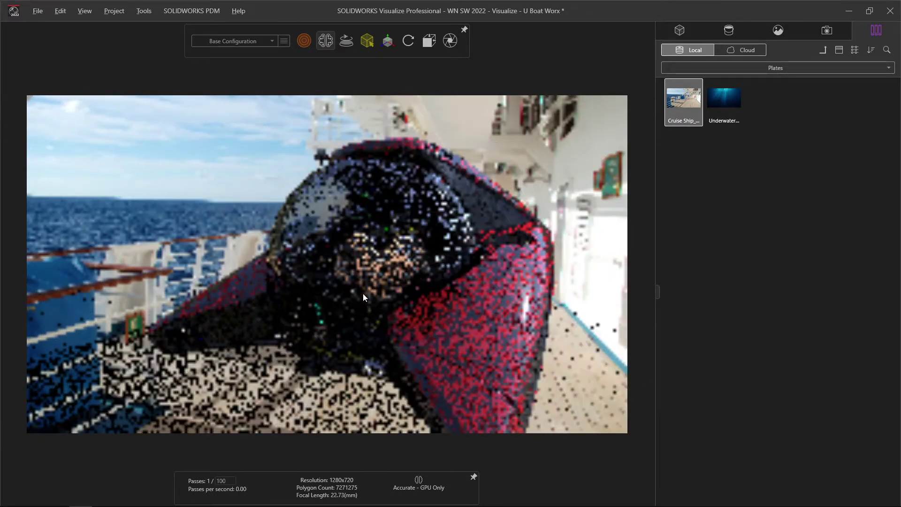
scroll(362, 294, down, 2)
scroll(363, 293, down, 2)
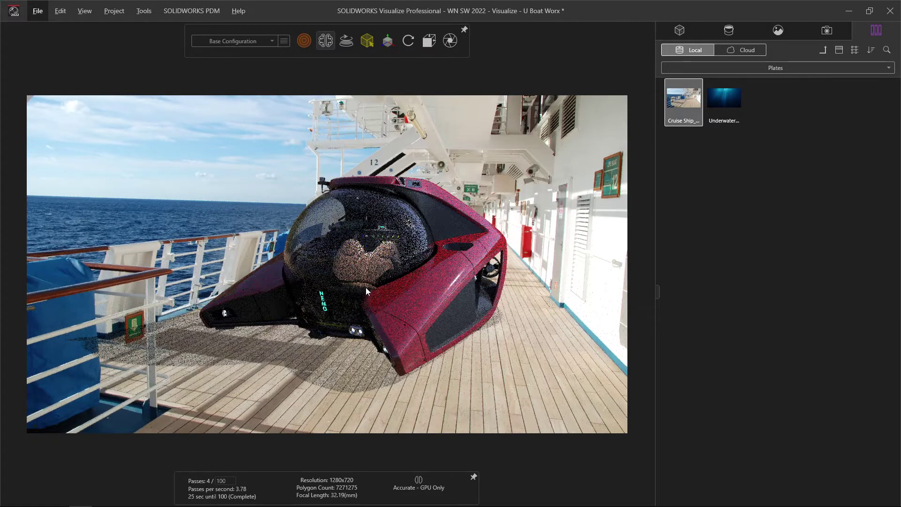
- Start camera matching and align the red X lines with the overhead structure and sea horizon
click(829, 35)
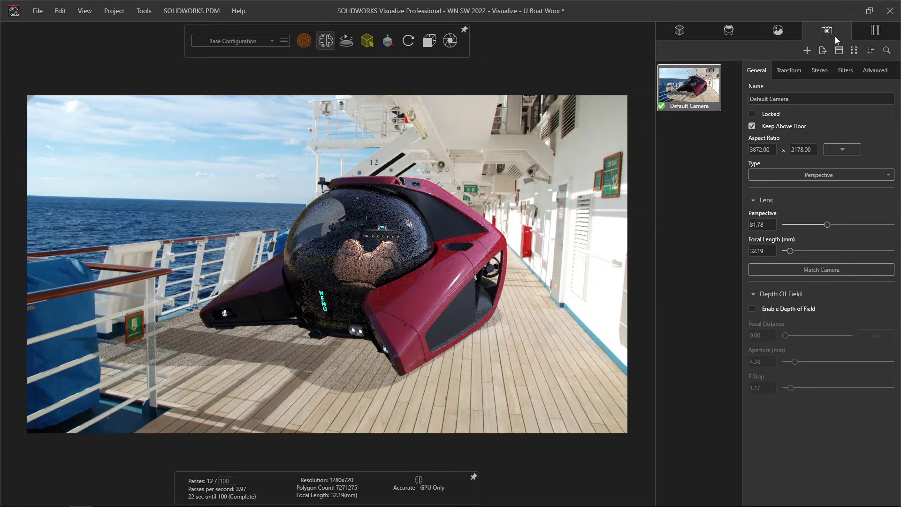
drag(791, 251, 789, 251)
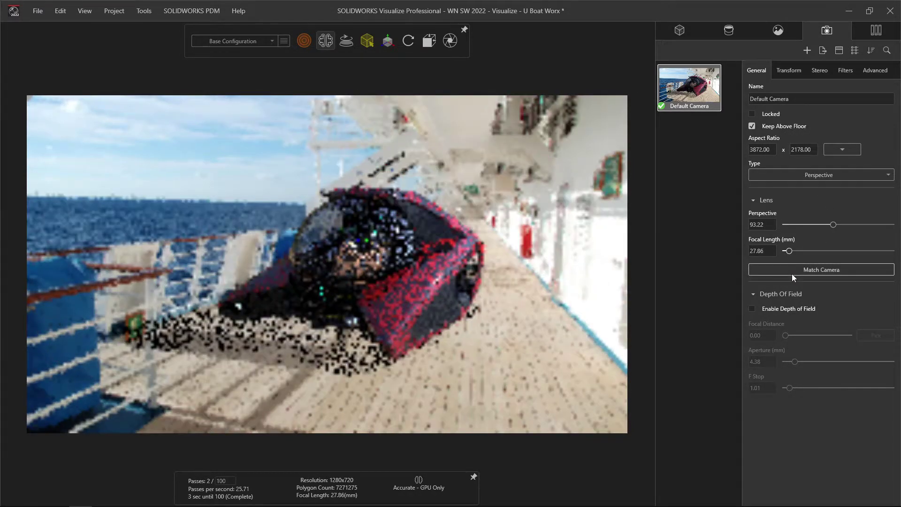
click(796, 268)
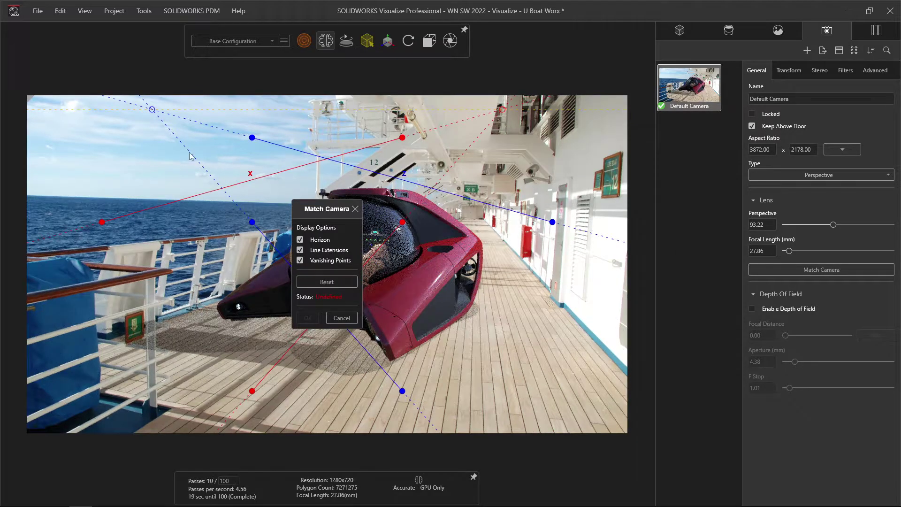
drag(102, 222, 324, 141)
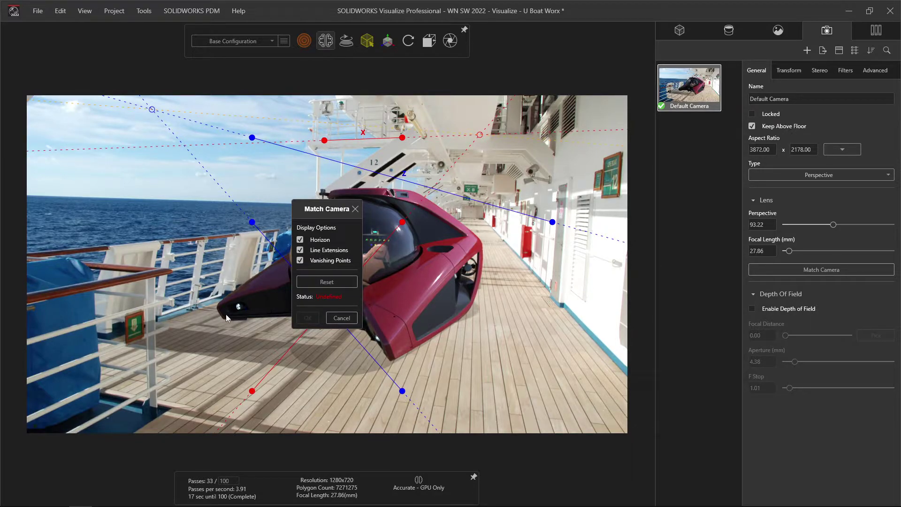
drag(253, 390, 95, 199)
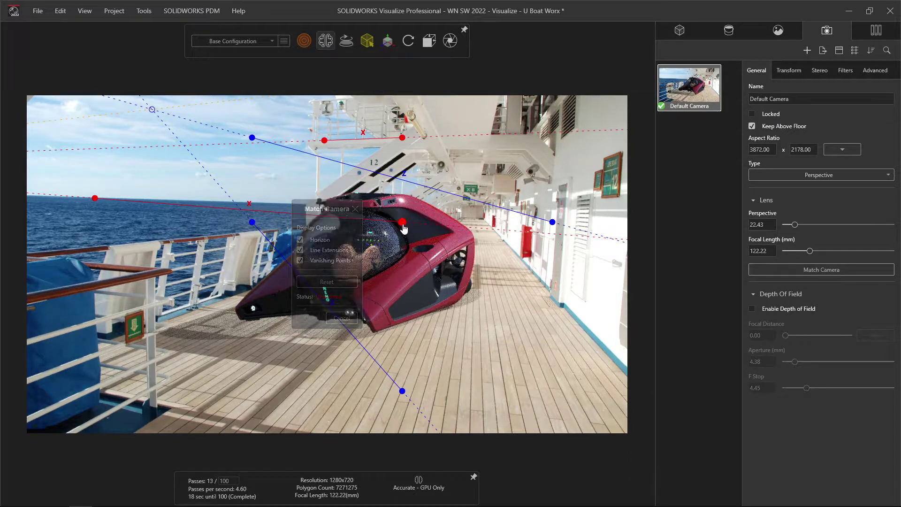
mouse_move(402, 221)
mouse_down()
mouse_move(256, 193)
mouse_move(248, 202)
mouse_up()
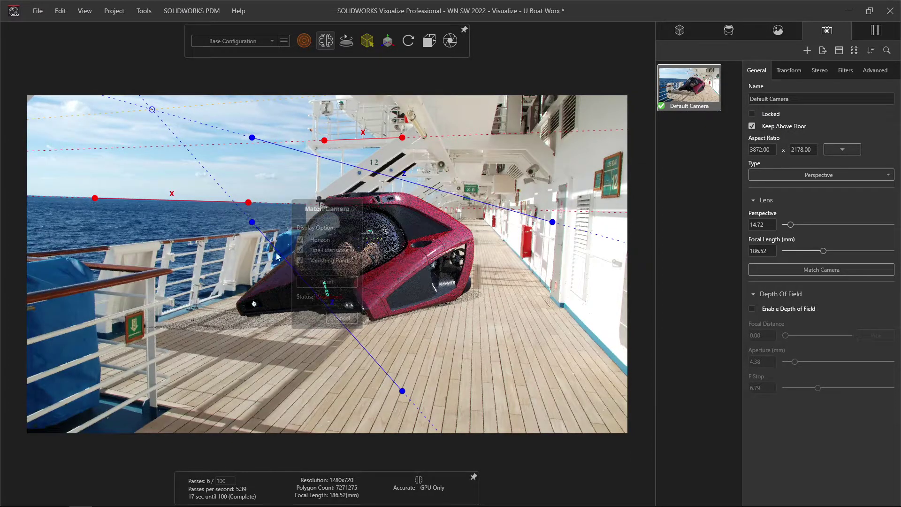
- Align the blue Z lines with the railing and deck edge, accepting the 31.43 mm match
mouse_move(402, 391)
mouse_down()
mouse_move(151, 240)
mouse_move(167, 243)
mouse_up()
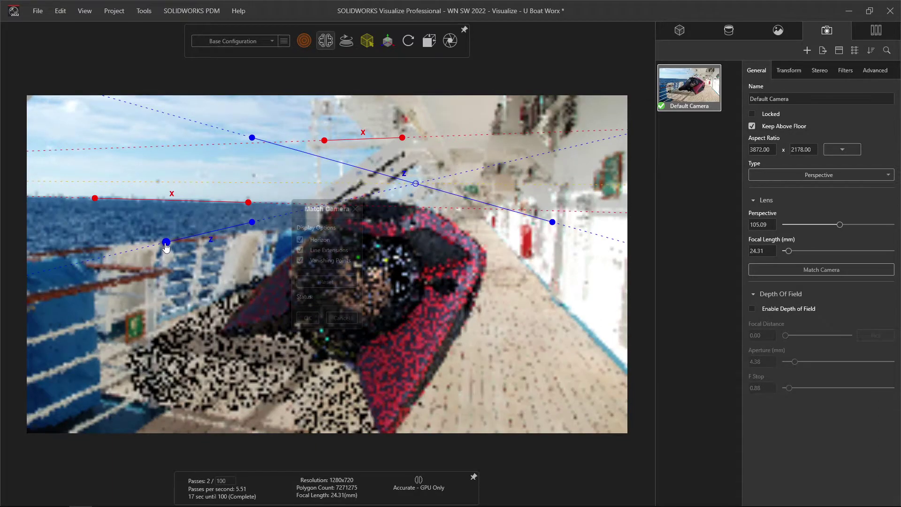
drag(255, 225, 233, 239)
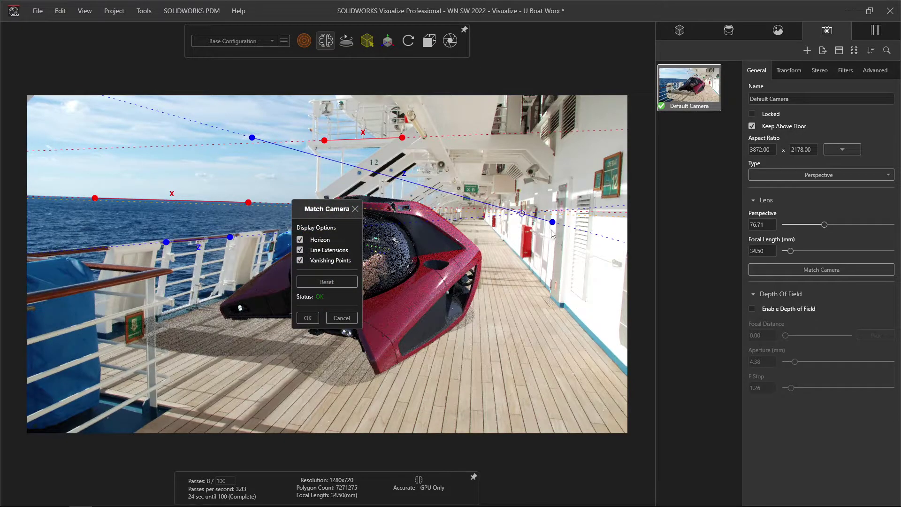
drag(556, 227, 620, 370)
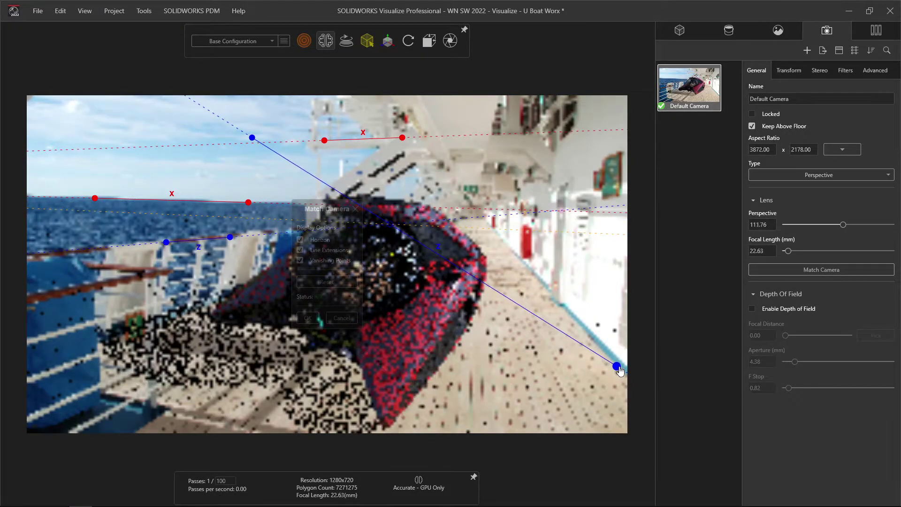
drag(255, 138, 523, 263)
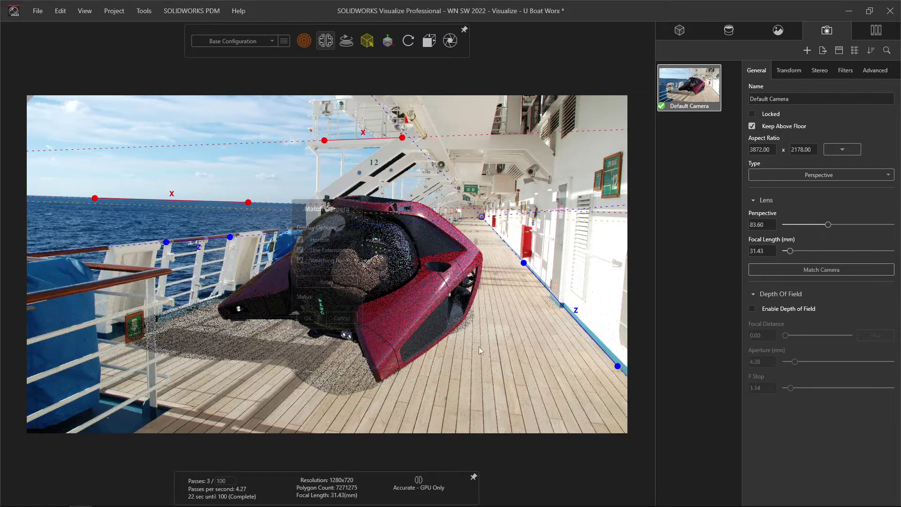
click(307, 318)
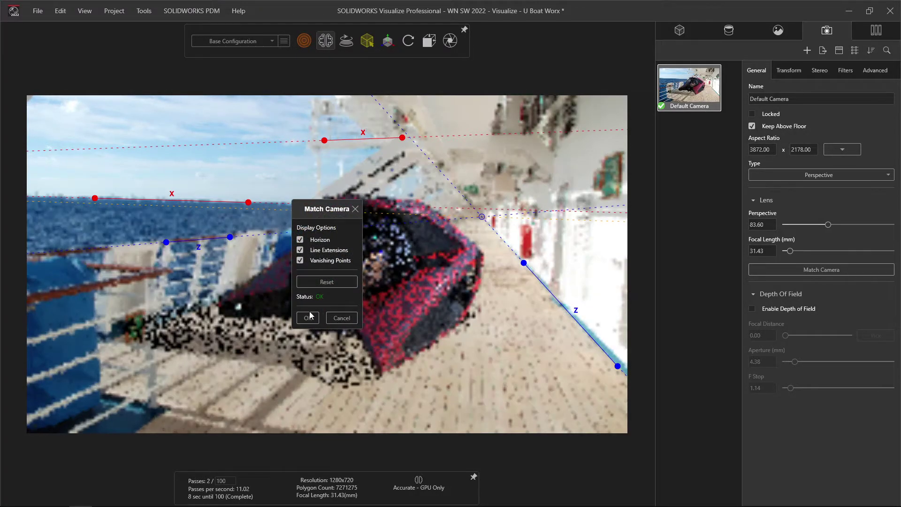
- Rotate the lakeside_4k environment to 108.3 and reorient the submarine against the deck photo
mouse_move(316, 298)
mouse_down()
mouse_move(333, 274)
mouse_move(330, 289)
mouse_move(349, 303)
mouse_move(328, 297)
mouse_move(325, 288)
mouse_move(352, 289)
mouse_up()
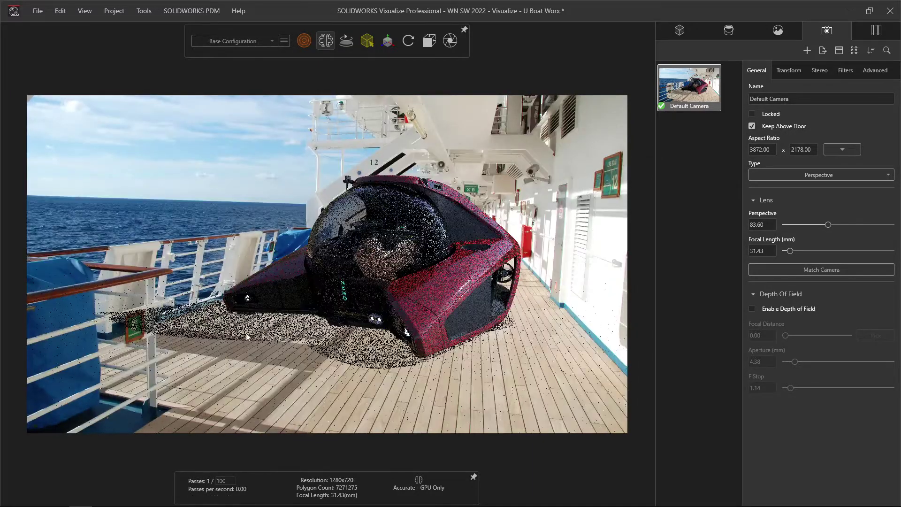
click(782, 32)
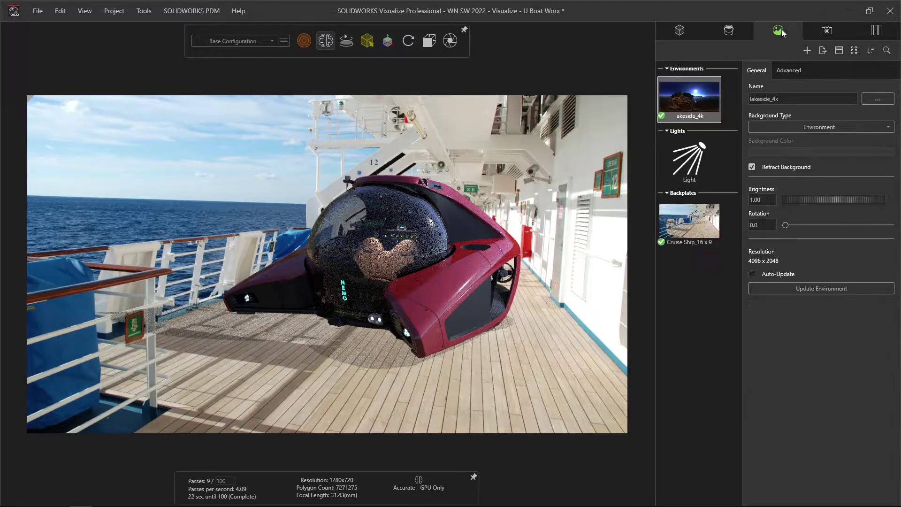
drag(787, 225, 820, 228)
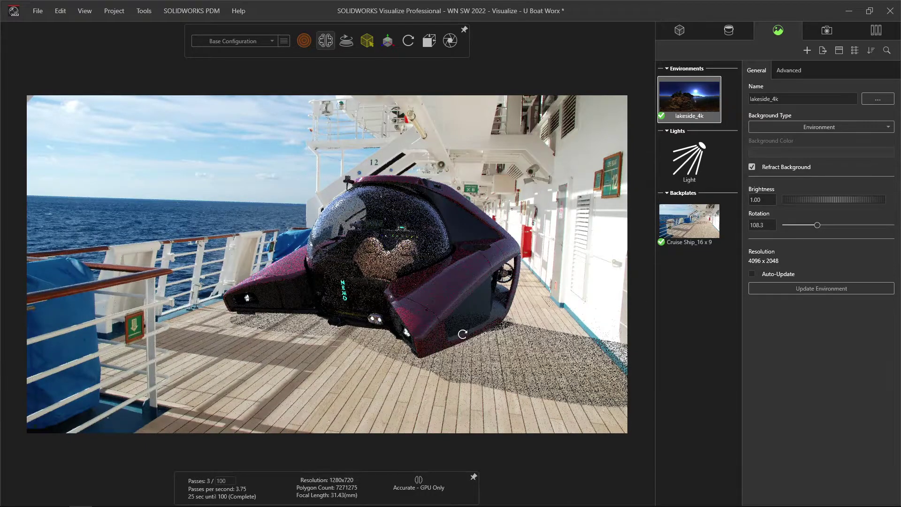
drag(466, 334, 365, 319)
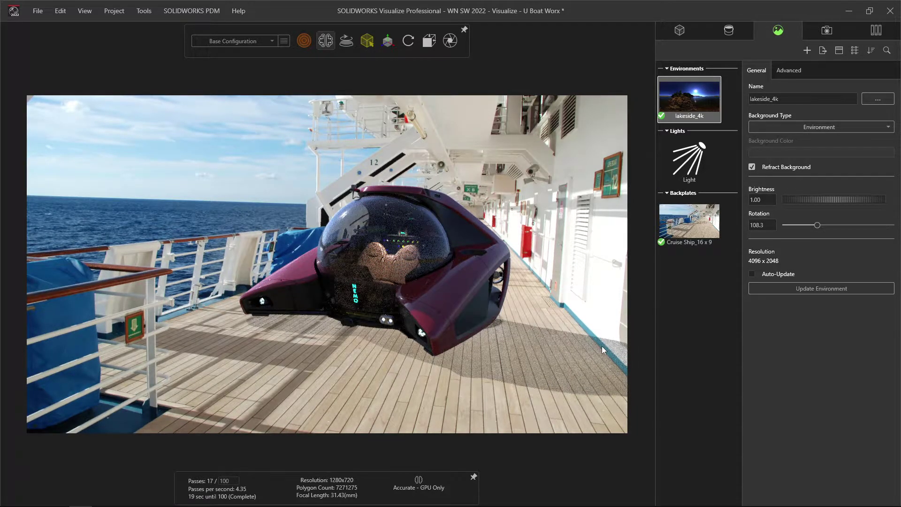
- Add a new Wall model to the scene and switch rendering to Preview
click(680, 31)
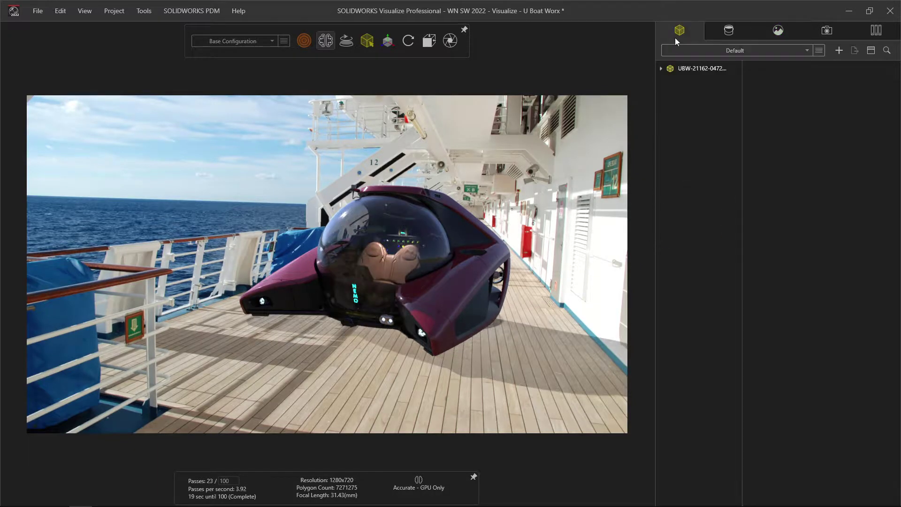
click(839, 51)
mouse_move(802, 67)
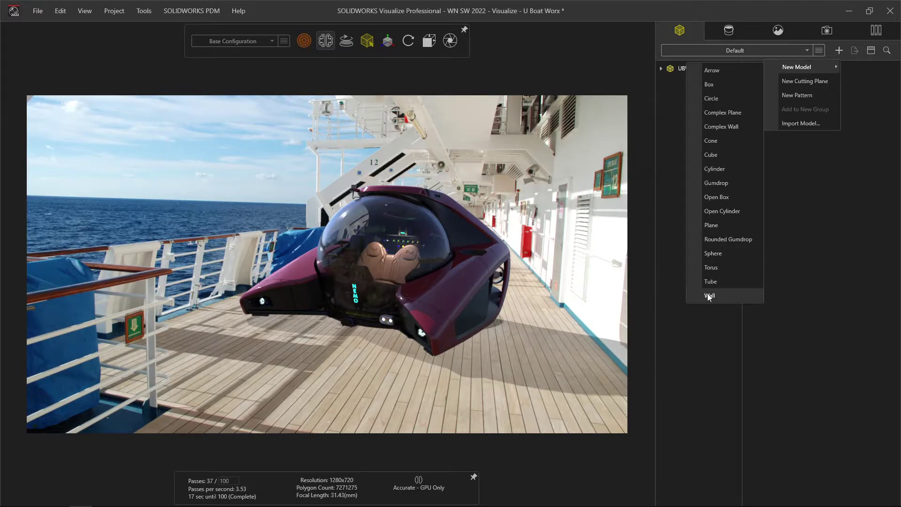
click(708, 295)
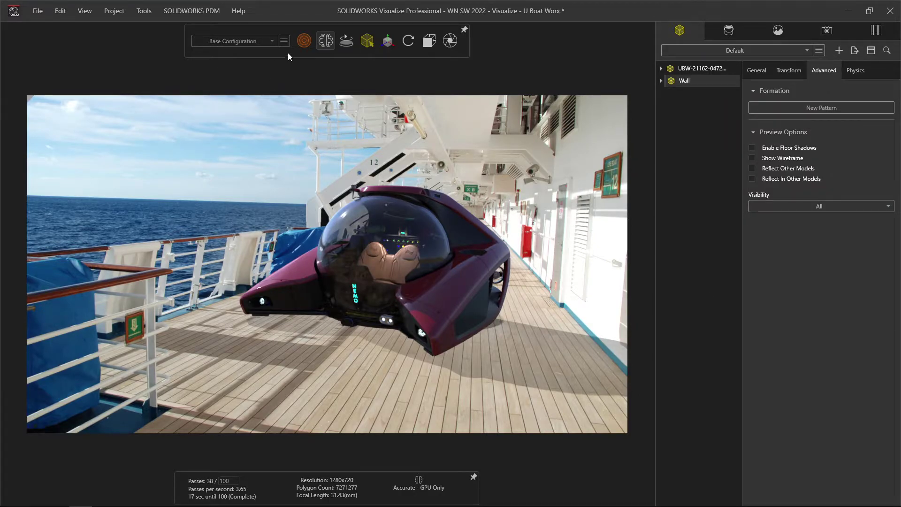
click(304, 42)
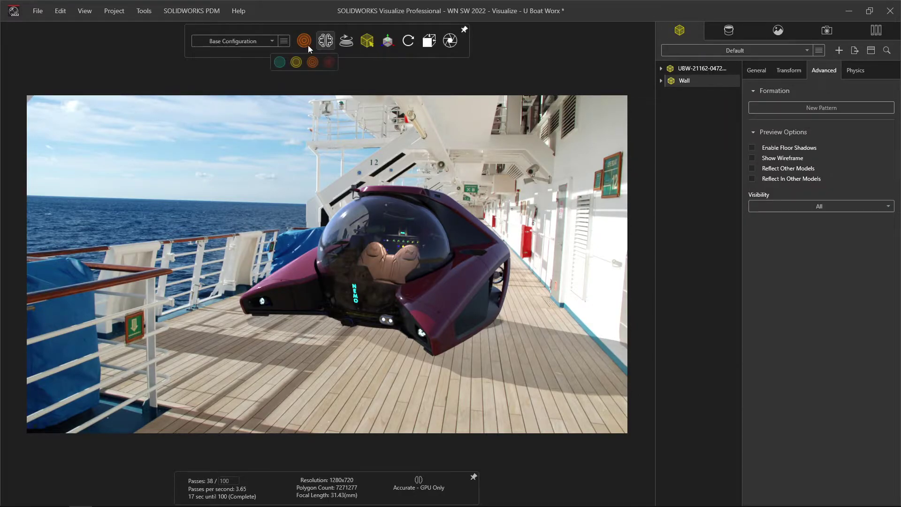
click(280, 63)
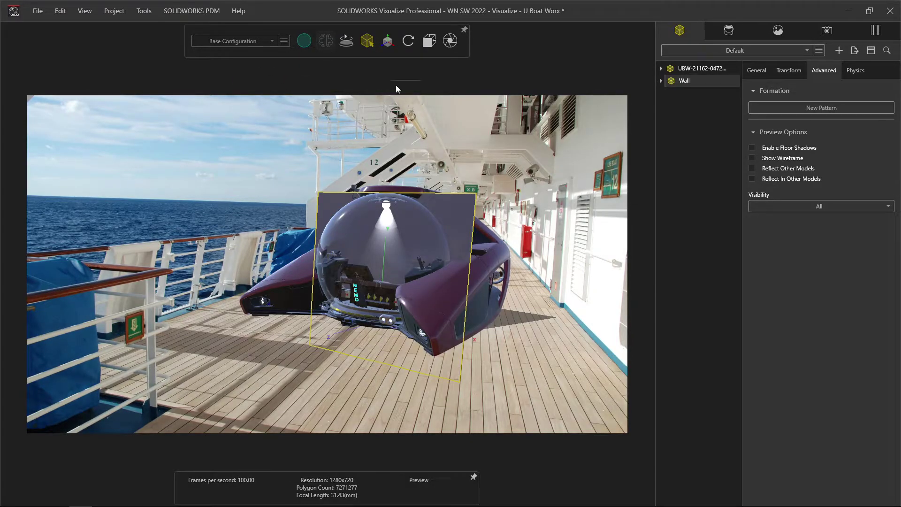
- Rotate the wall upright, move it right, and widen it over the cabin side
click(390, 40)
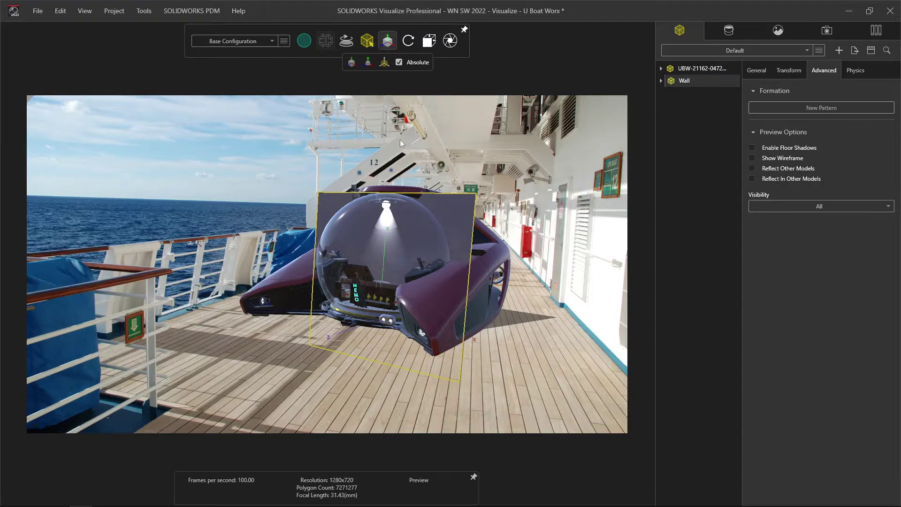
mouse_move(371, 289)
mouse_down()
mouse_move(361, 291)
mouse_move(390, 305)
mouse_up()
mouse_move(443, 286)
mouse_down()
mouse_move(615, 292)
mouse_move(590, 294)
mouse_up()
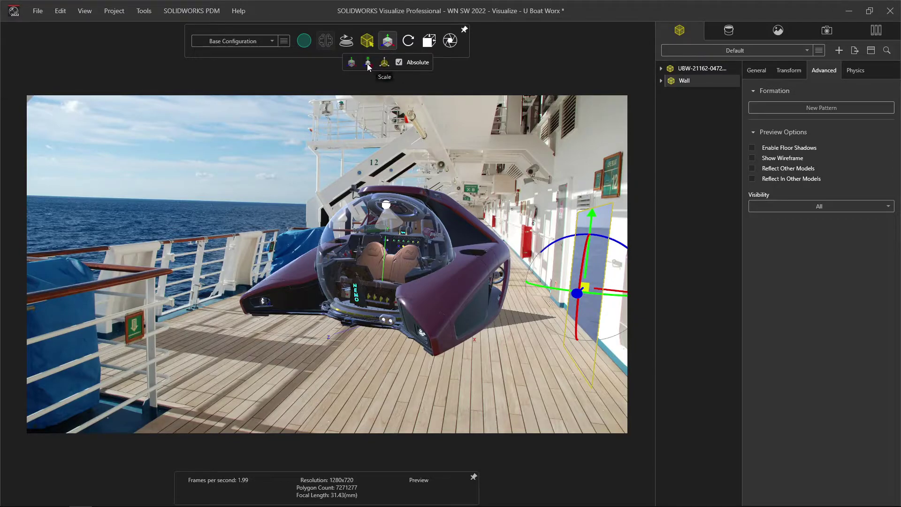
click(368, 64)
drag(616, 316, 644, 334)
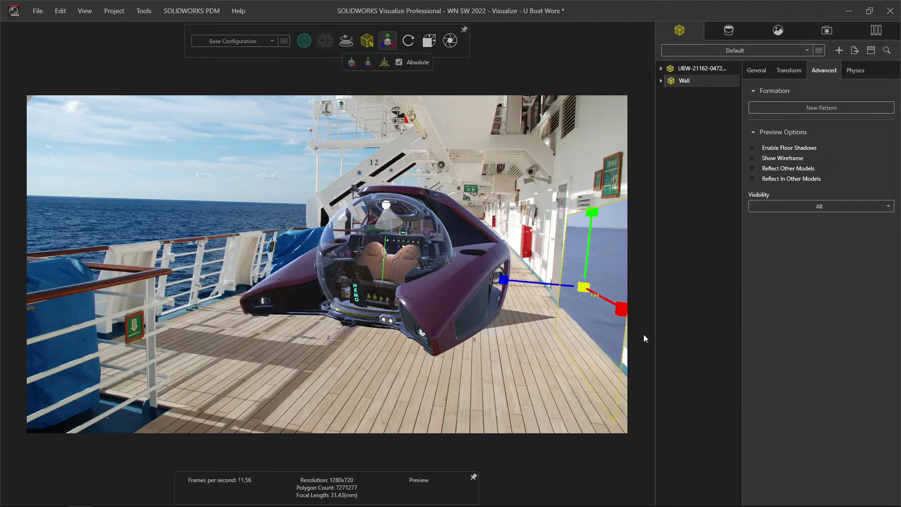
- Select Wall: Part 1 and toggle its Shadow Catcher option in the general properties
click(699, 115)
click(686, 79)
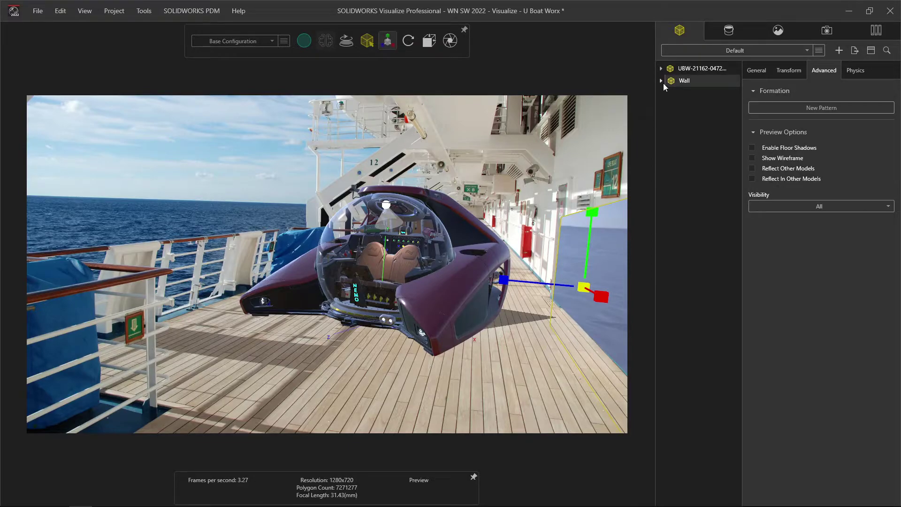
click(682, 94)
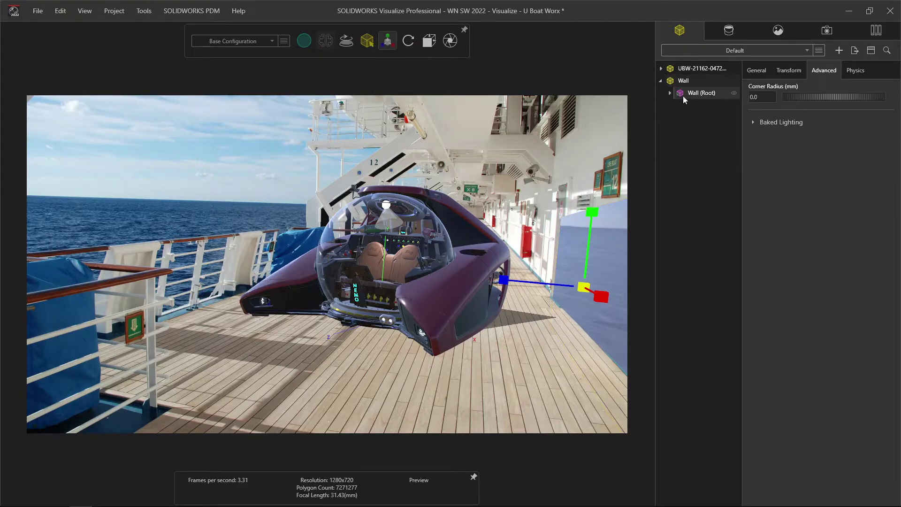
click(666, 95)
click(670, 93)
click(708, 106)
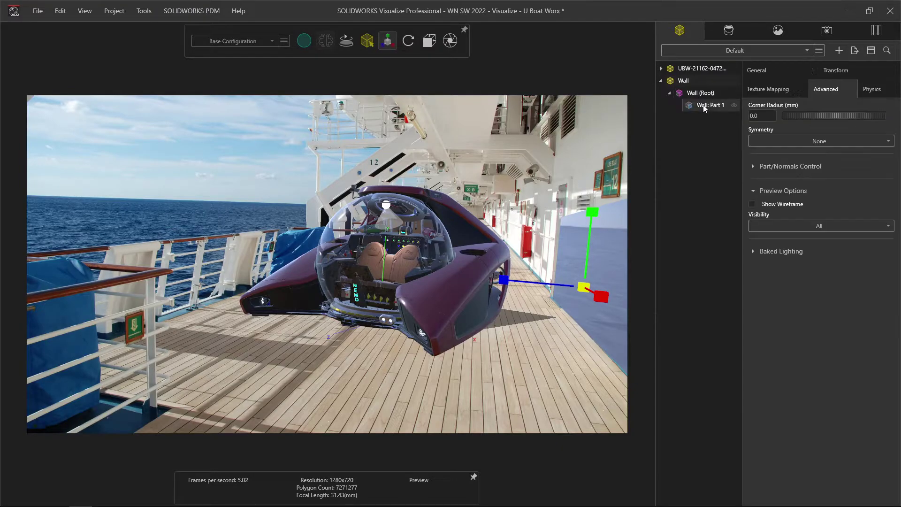
click(777, 89)
click(758, 71)
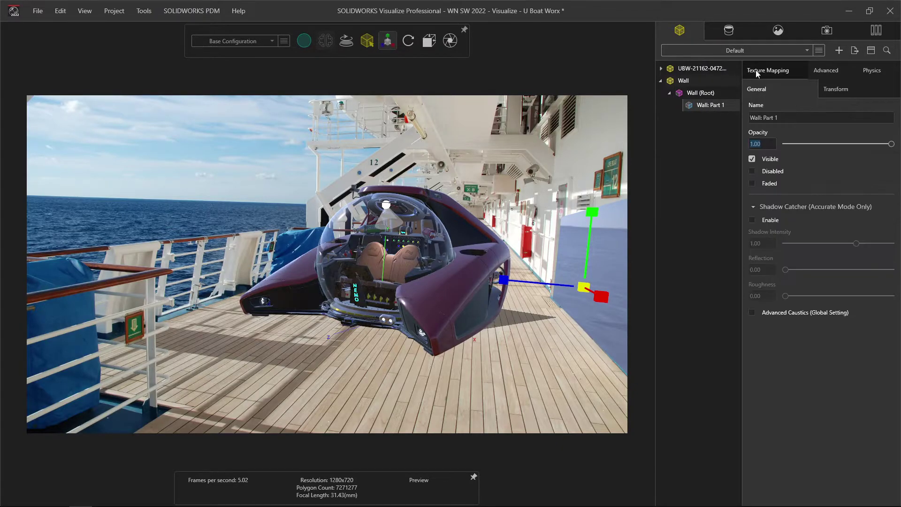
click(752, 219)
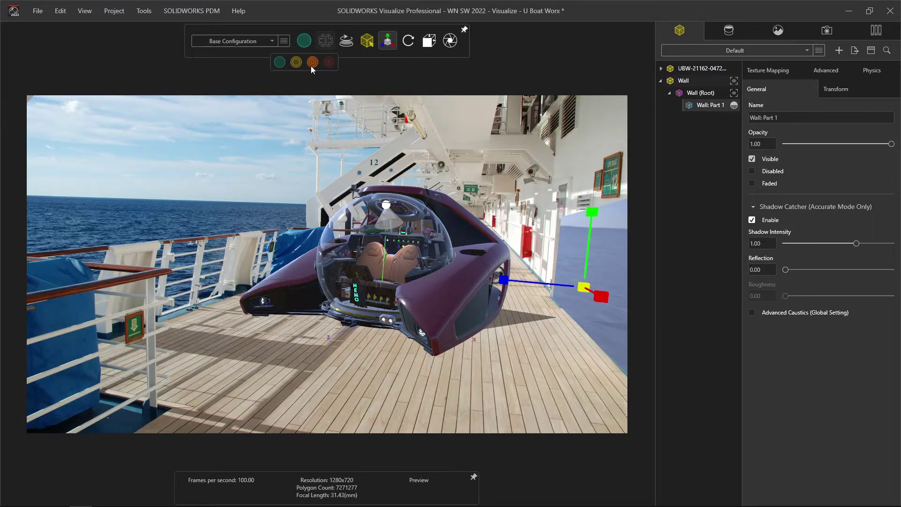
- Return to accurate rendering, disable the wall's shadow catcher, and view the Plates library
click(312, 62)
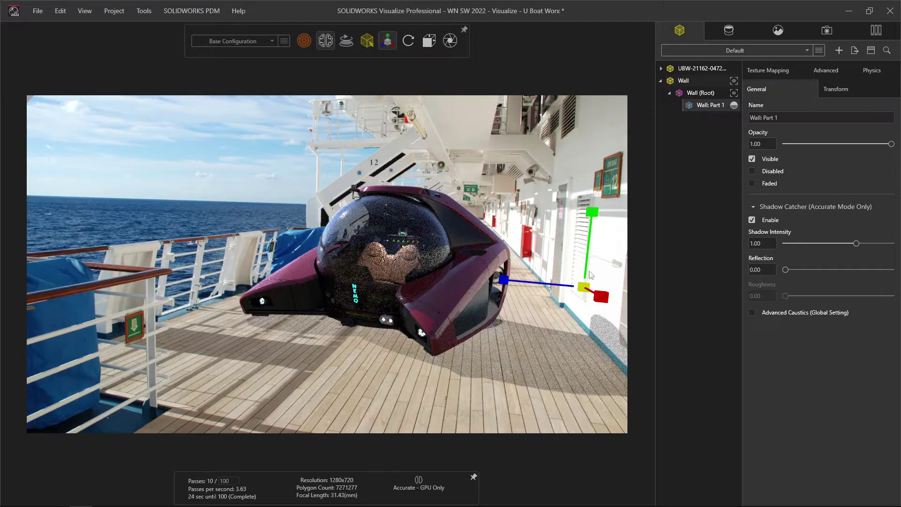
click(387, 41)
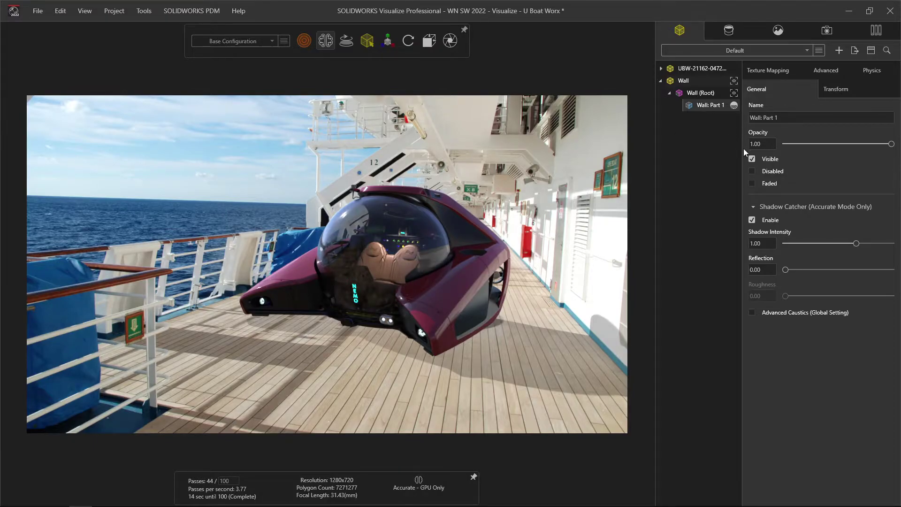
click(752, 219)
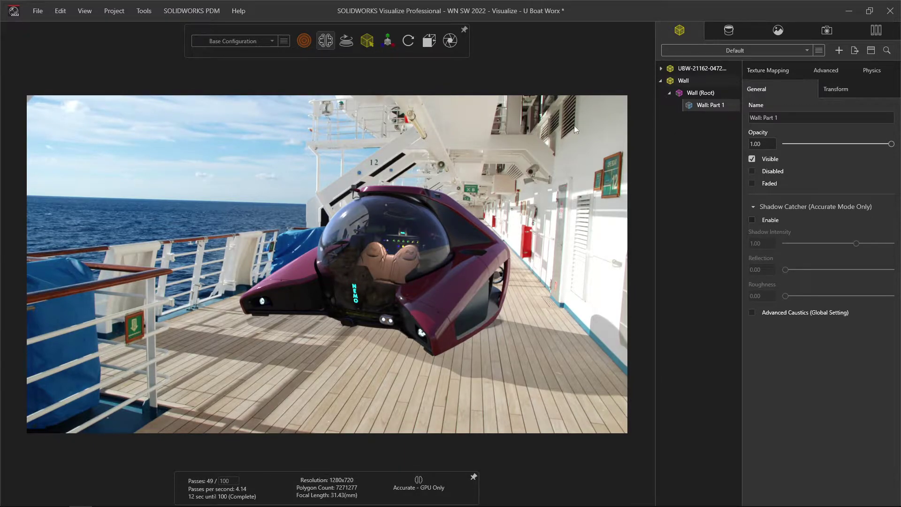
click(876, 31)
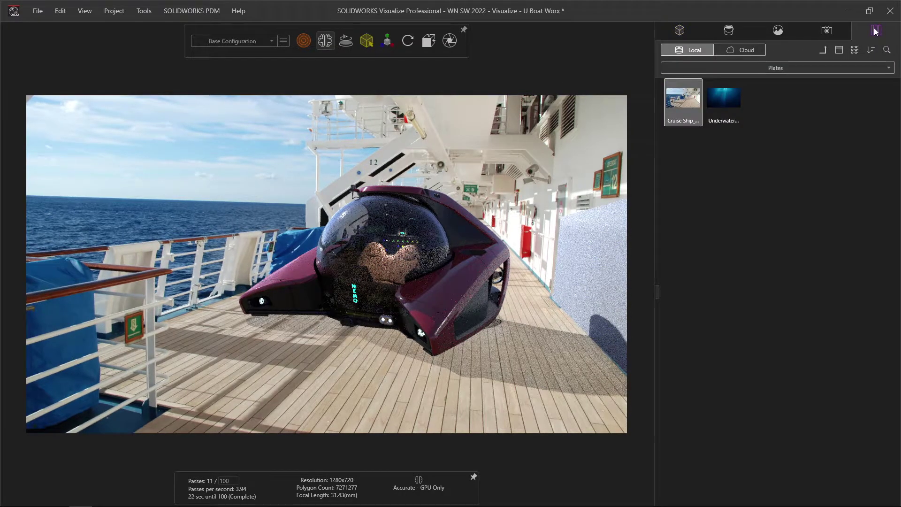
- Apply the Underwater backplate and delete the Wall model from the scene
click(751, 67)
click(737, 93)
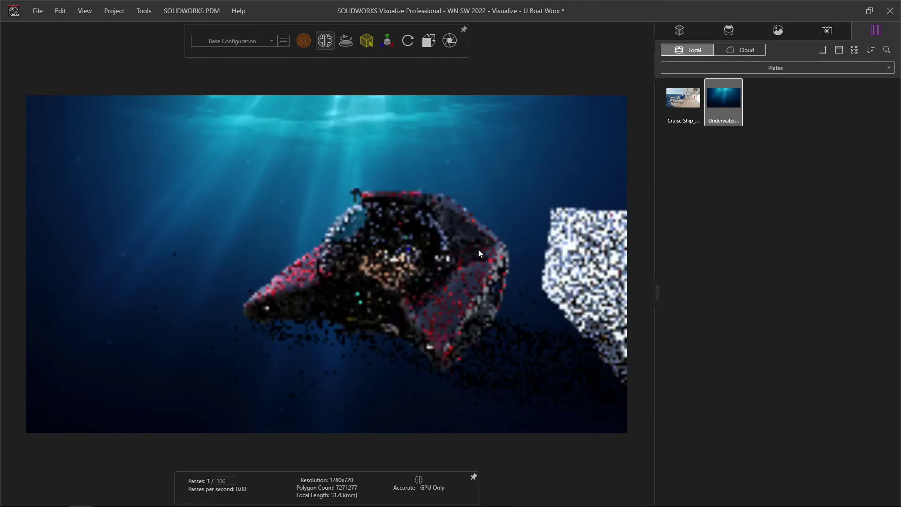
click(680, 30)
click(694, 93)
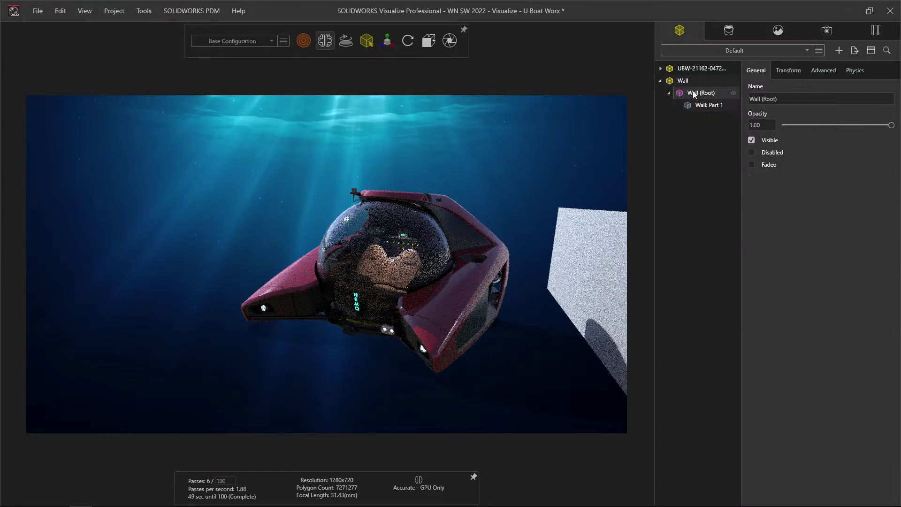
click(683, 81)
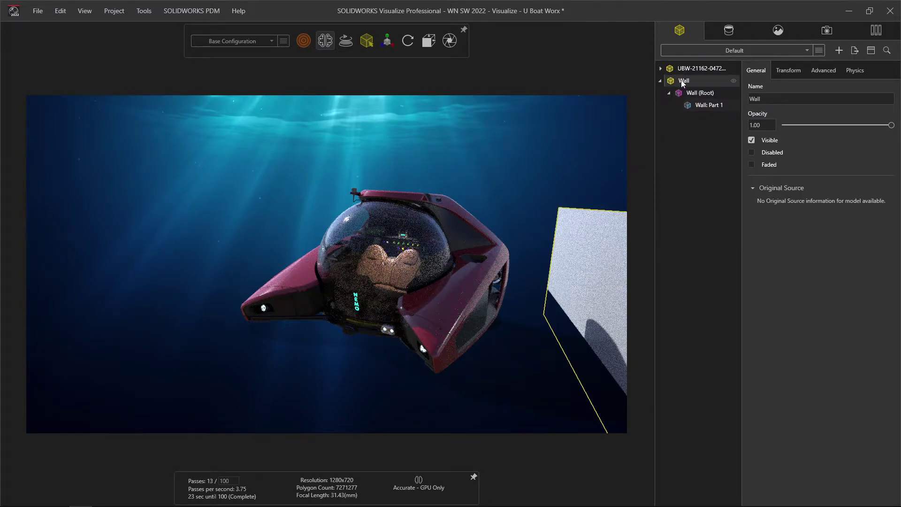
key(Delete)
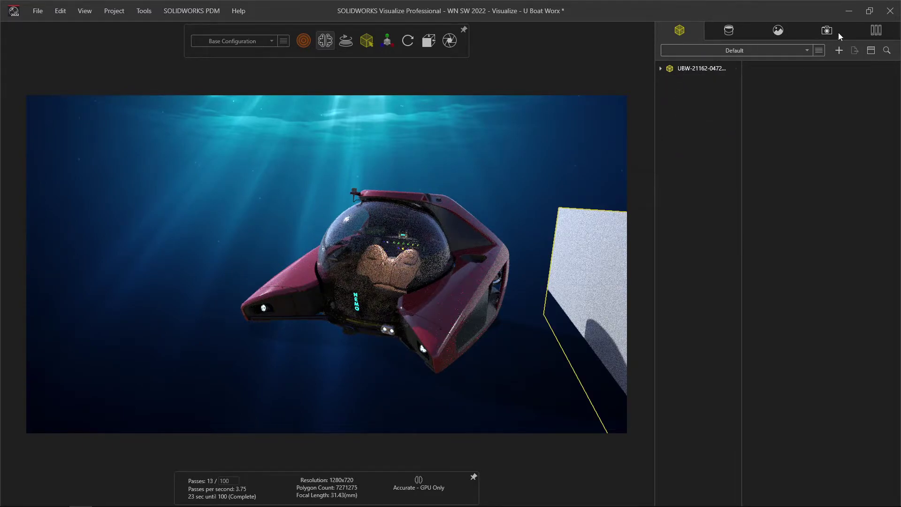
mouse_move(303, 41)
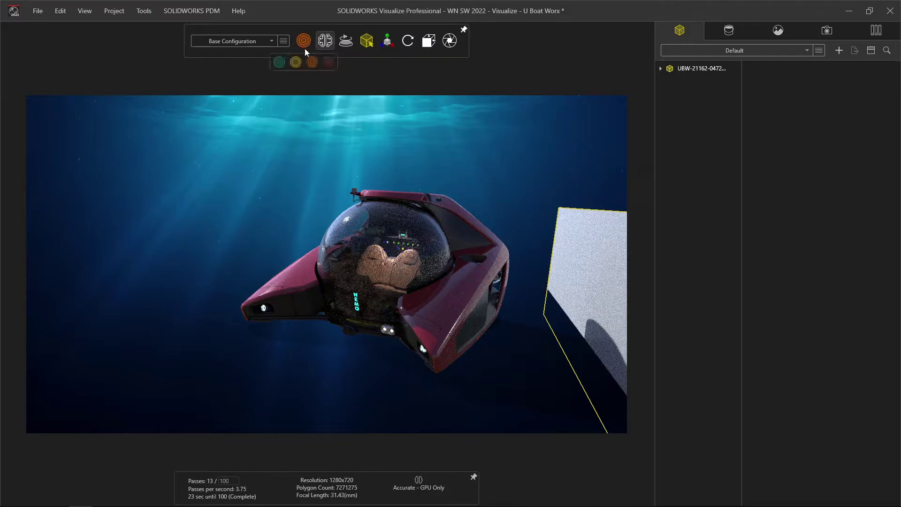
- Switch to preview rendering and orbit the submarine to a straight-on view-cube view
click(279, 62)
drag(343, 216, 503, 327)
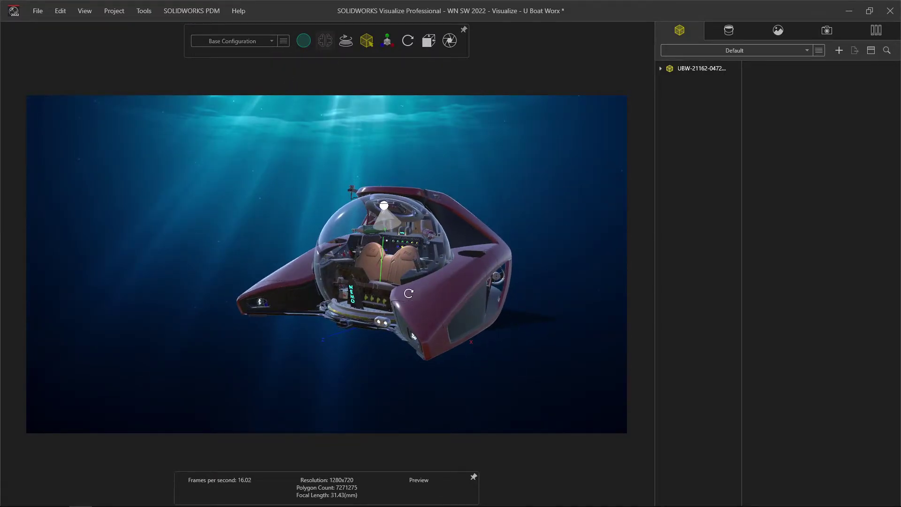
mouse_move(408, 294)
mouse_down()
mouse_move(536, 327)
mouse_move(499, 301)
mouse_up()
drag(450, 281, 474, 263)
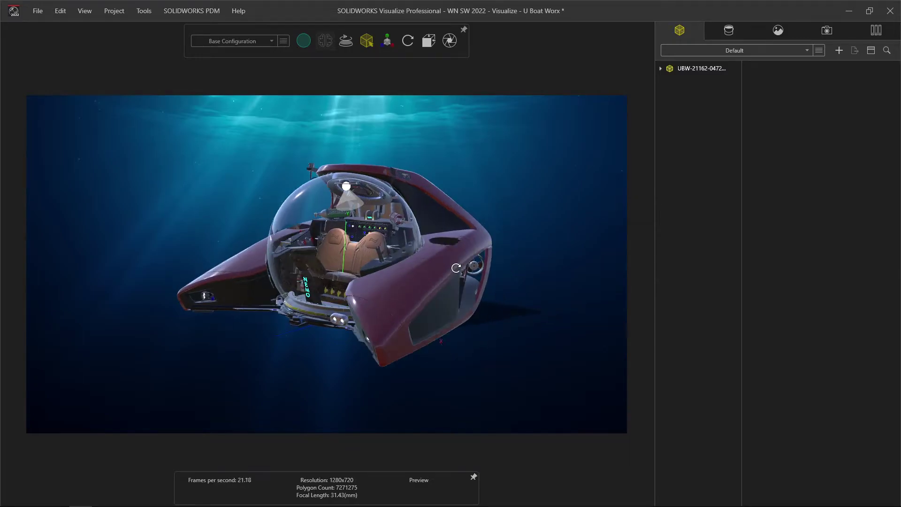
drag(531, 221, 530, 208)
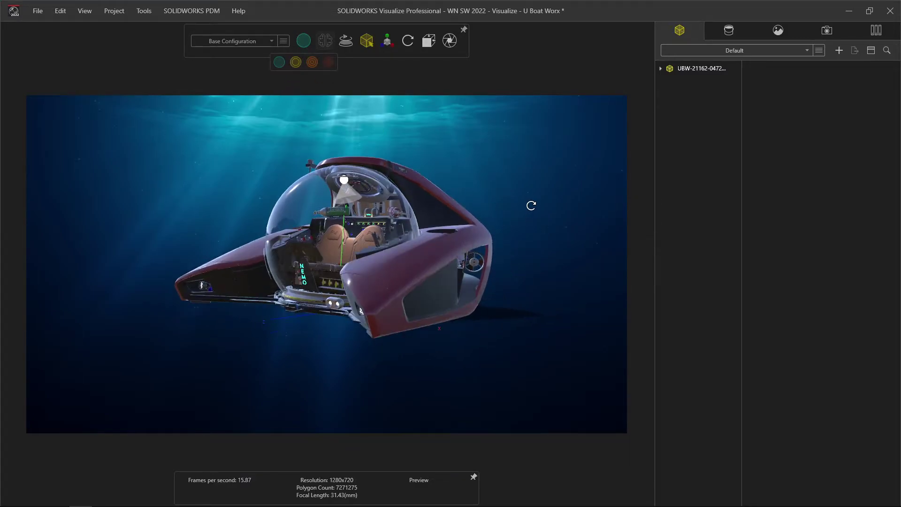
drag(301, 157, 424, 66)
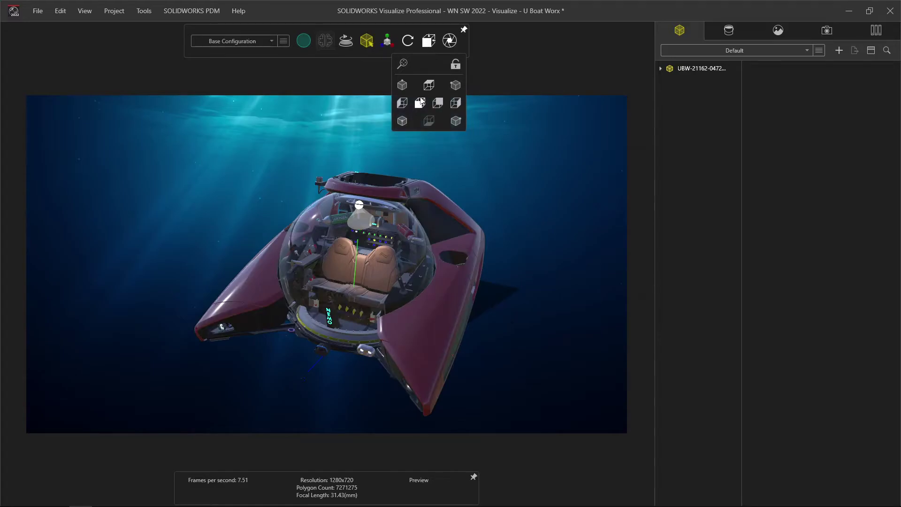
click(428, 84)
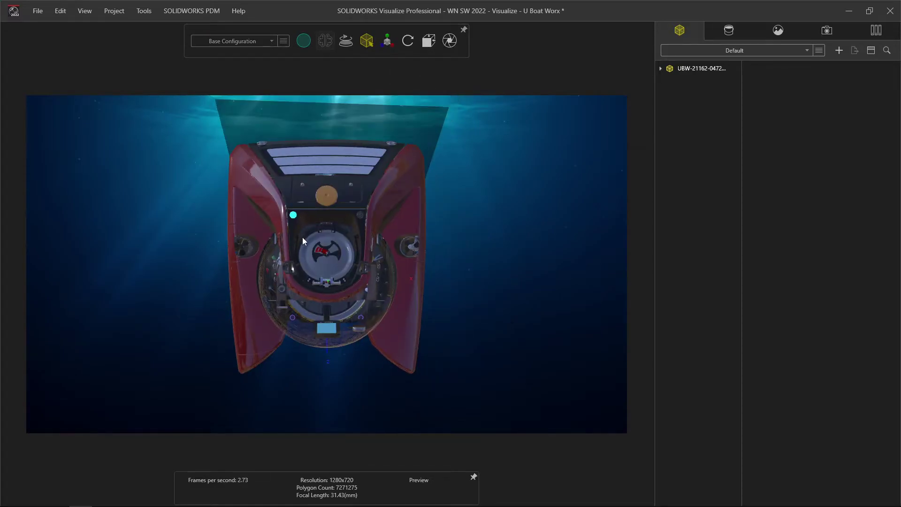
click(774, 32)
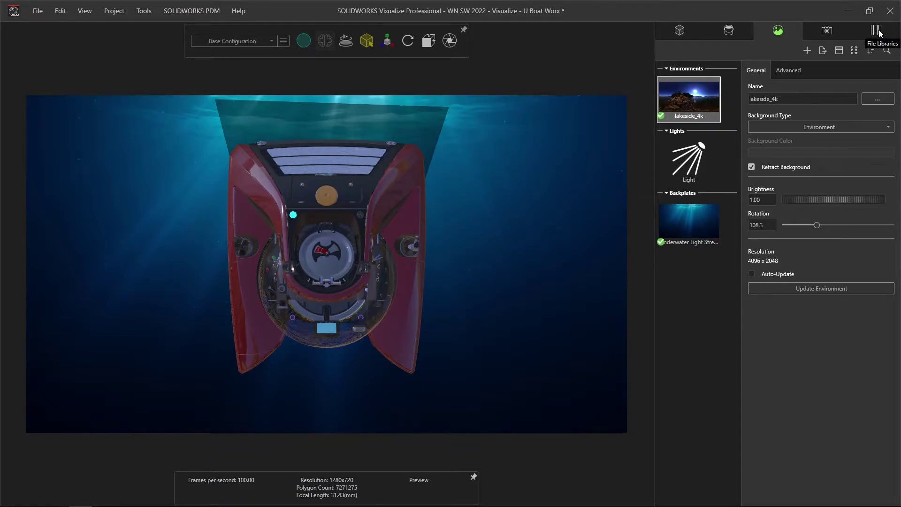
- Replace the lakeside_4k environment with Dazzler.hdr from the Environments library
click(877, 31)
click(793, 68)
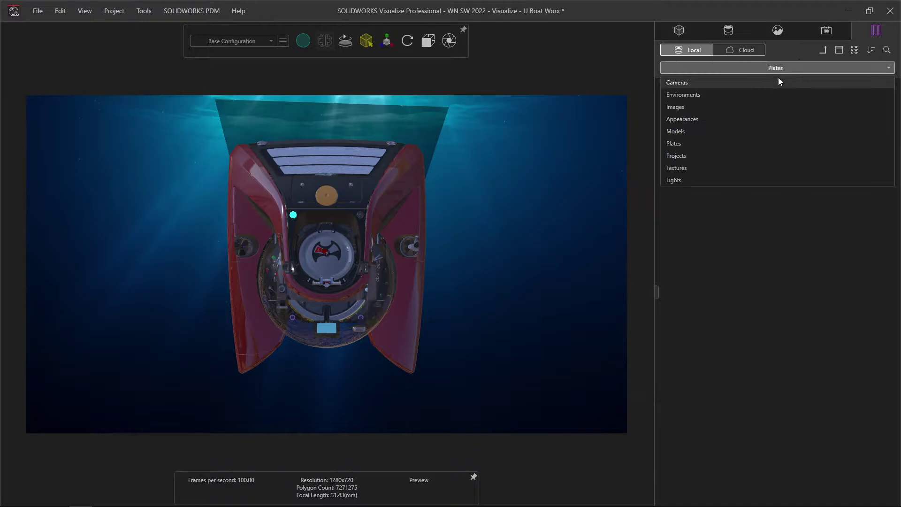
click(732, 95)
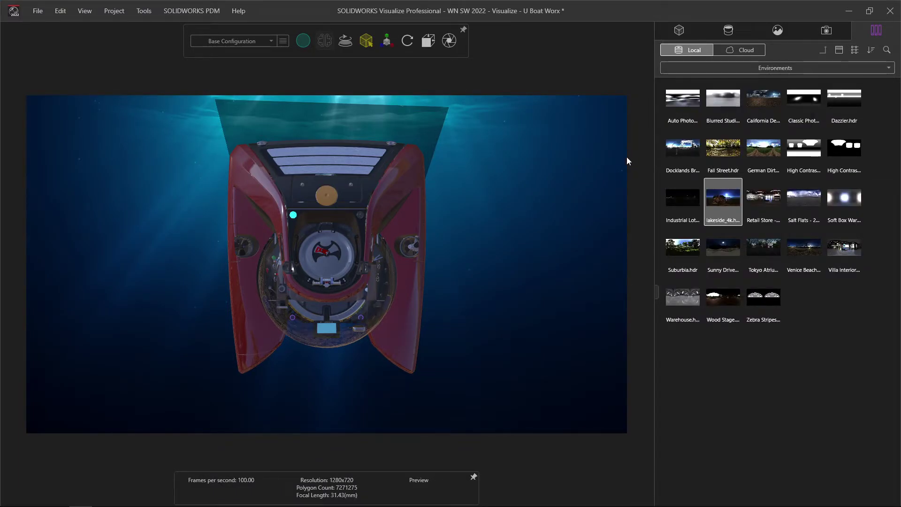
click(842, 101)
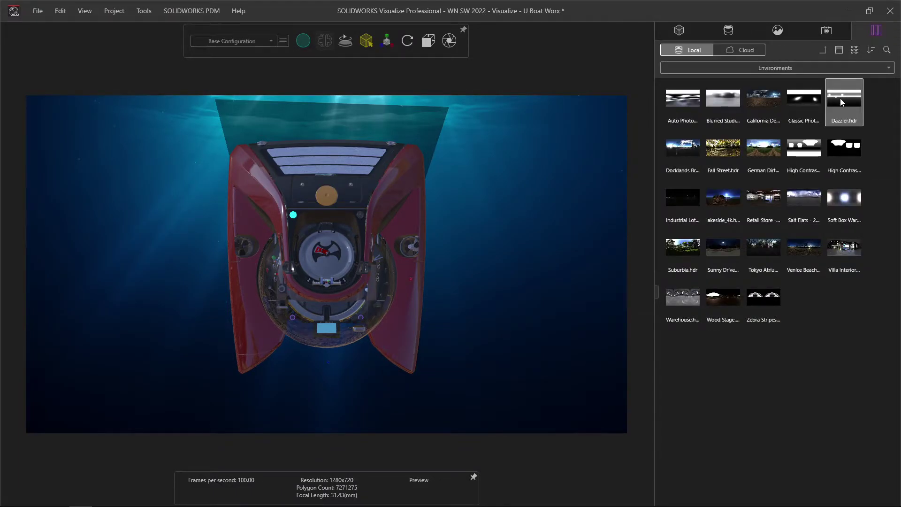
click(777, 31)
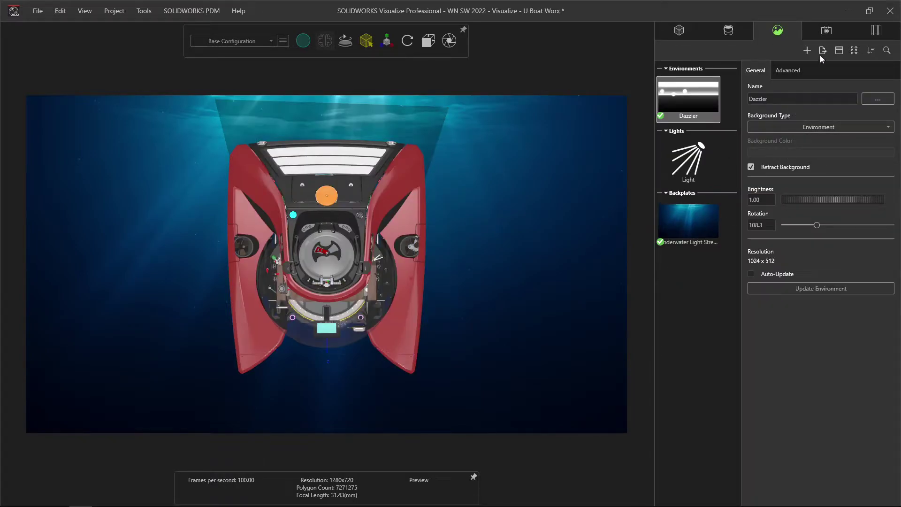
- Add Light 2 as a point light with 0.10 sphere radius at 250 brightness
click(807, 51)
mouse_move(753, 104)
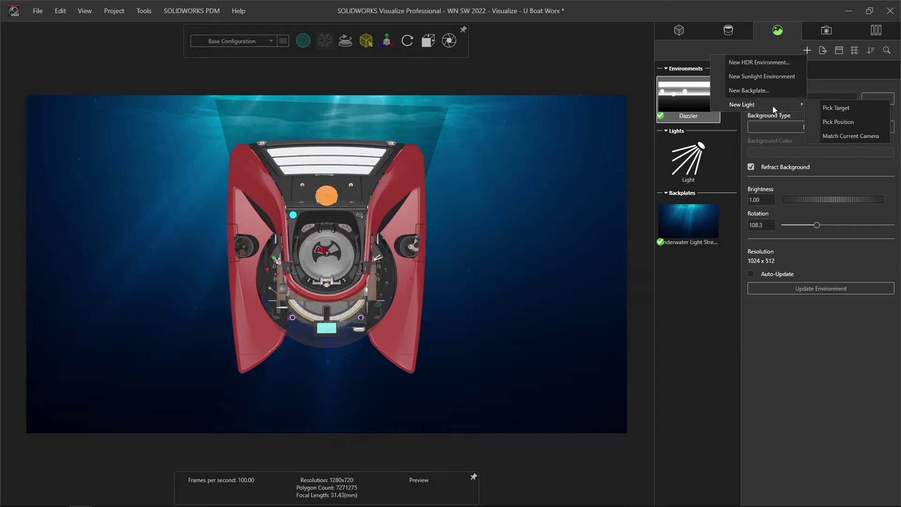
click(835, 136)
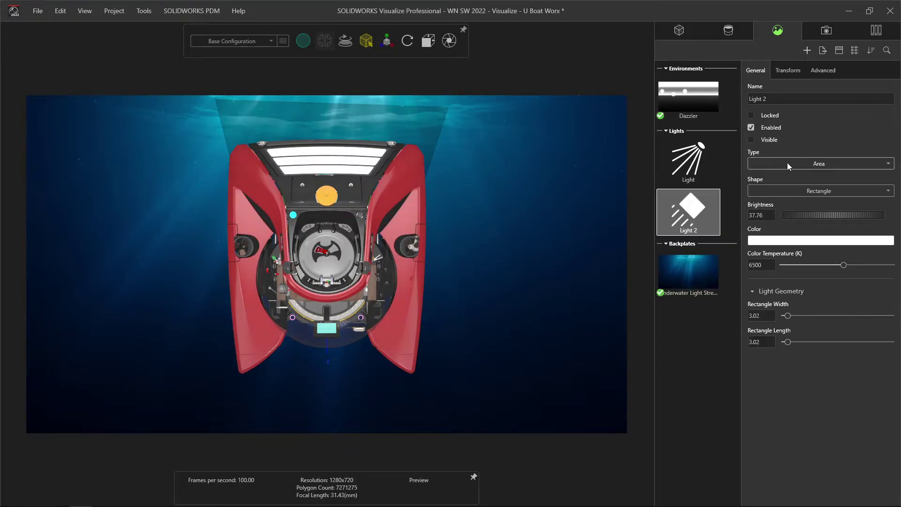
click(781, 193)
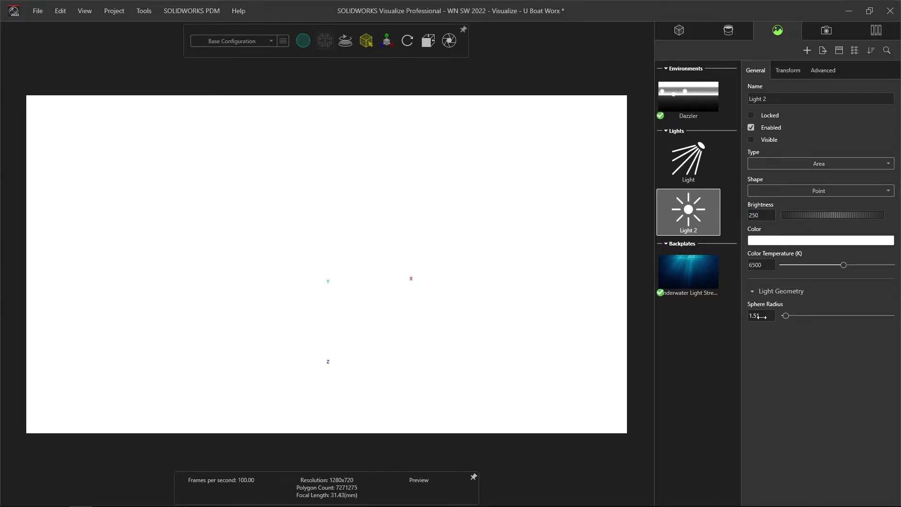
key(Return)
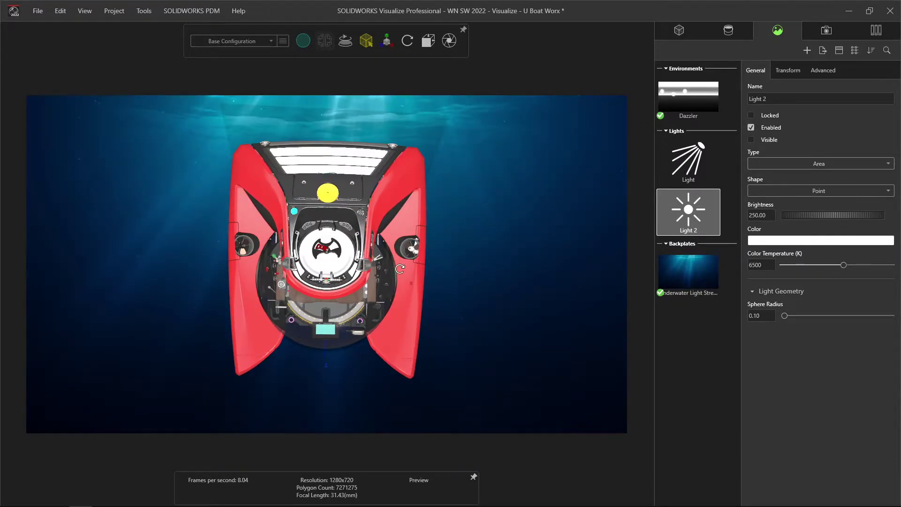
mouse_move(506, 295)
mouse_down()
mouse_move(347, 280)
mouse_move(340, 165)
mouse_move(291, 298)
mouse_move(342, 276)
mouse_up()
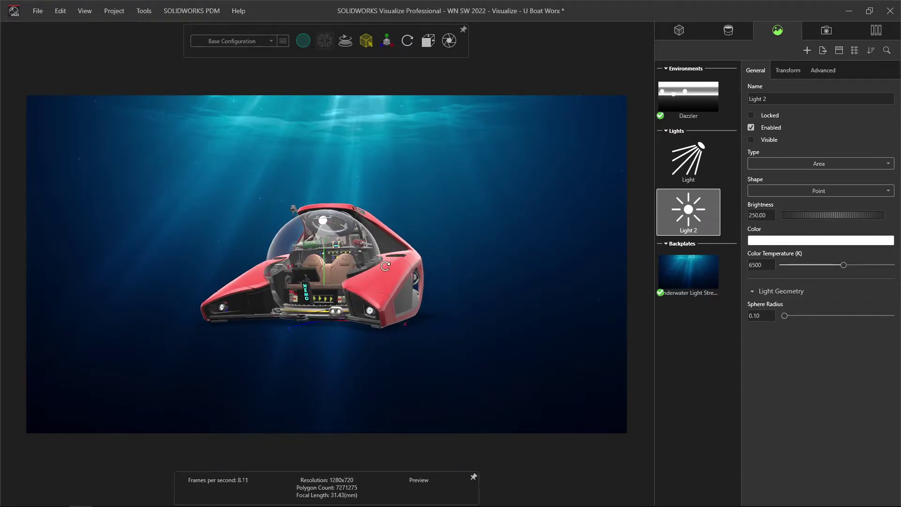
drag(399, 264, 422, 260)
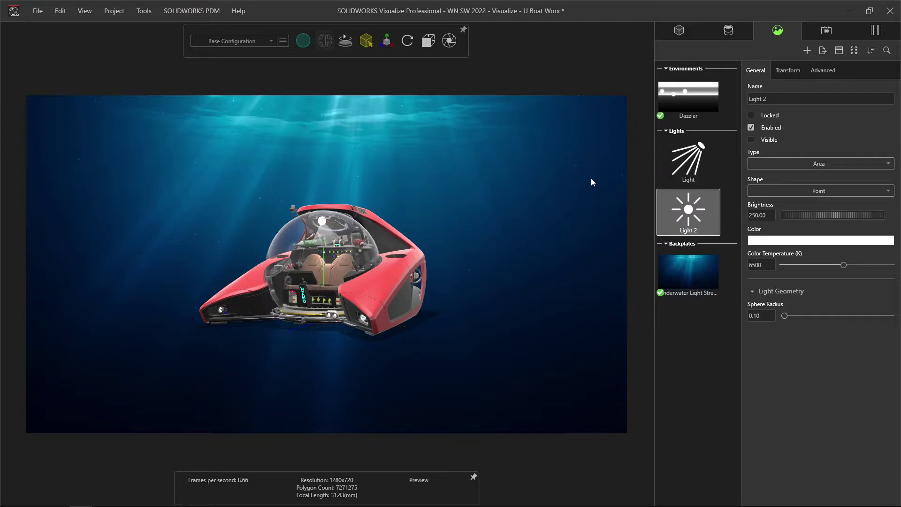
click(679, 31)
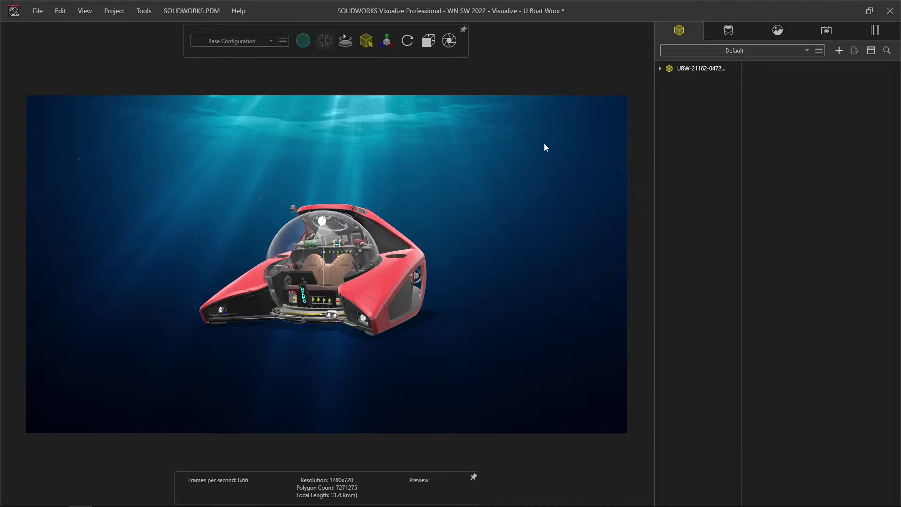
- Import Shark.3ds using the All Files filter and accept the import settings
click(839, 50)
mouse_move(796, 64)
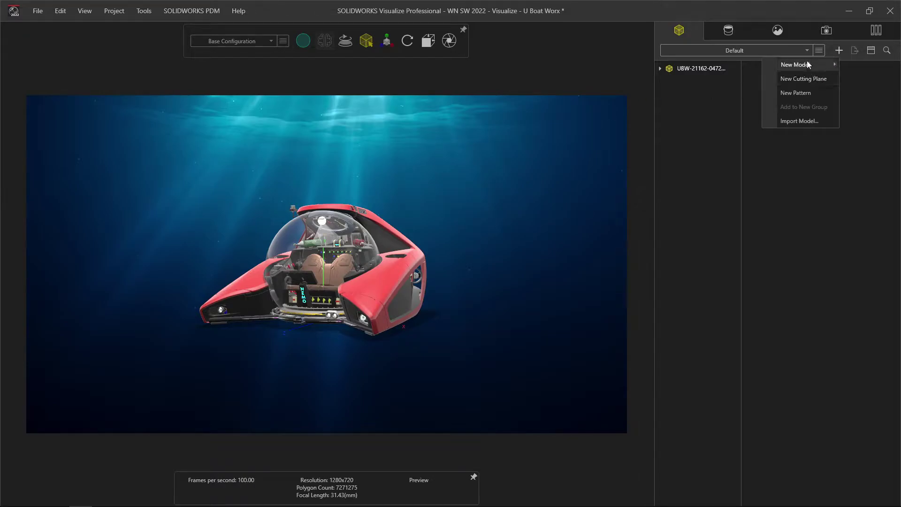
click(792, 121)
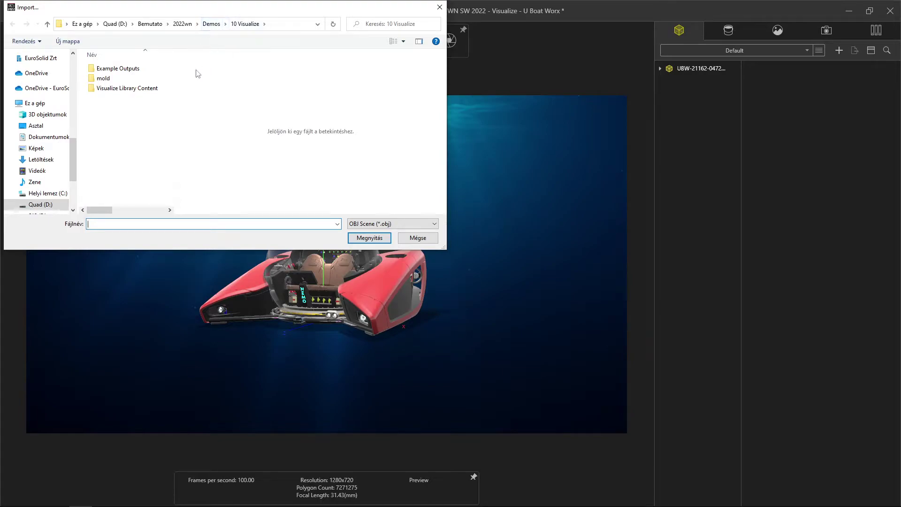
click(357, 224)
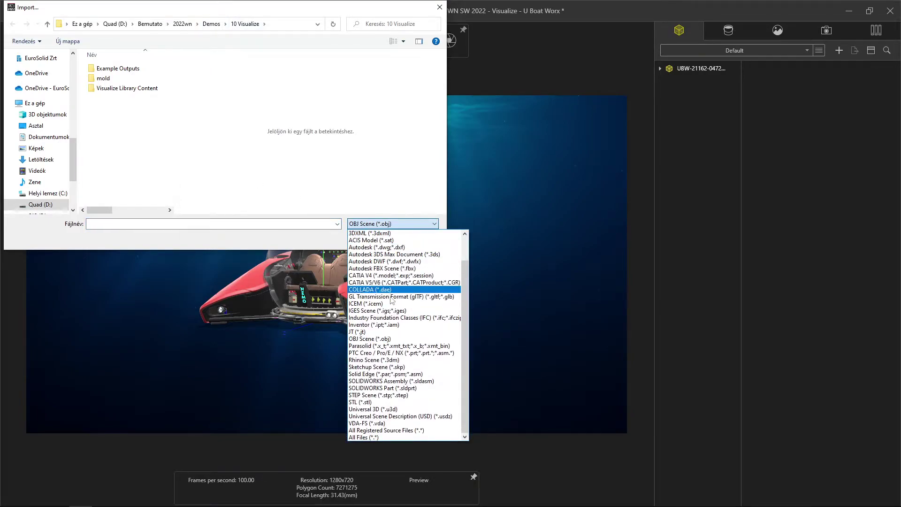
click(365, 437)
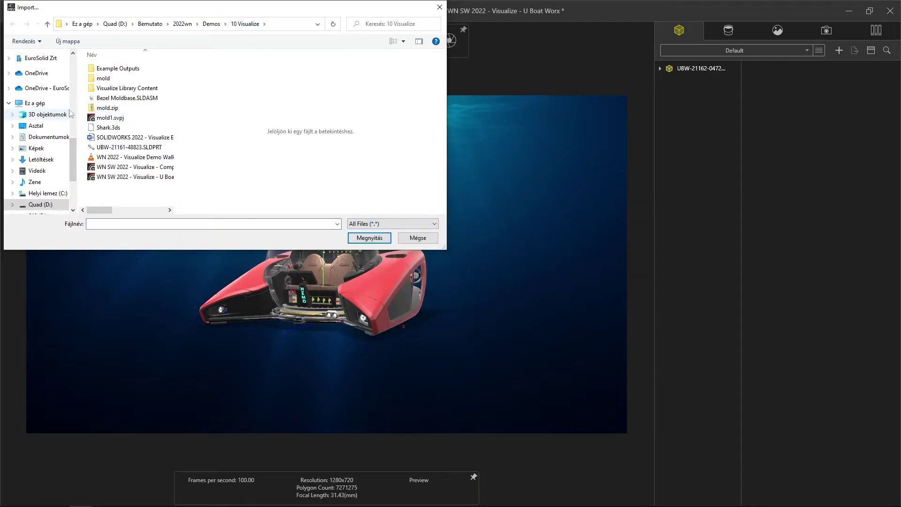
click(109, 127)
click(356, 238)
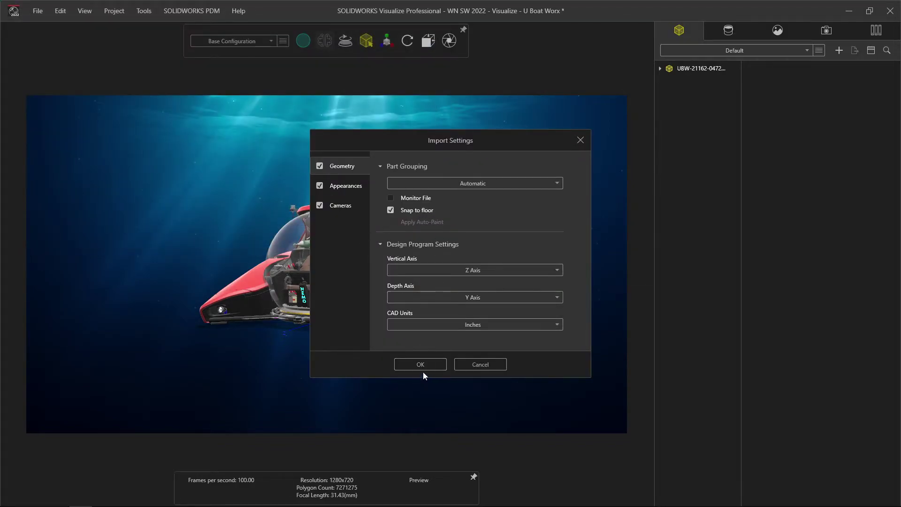
click(409, 364)
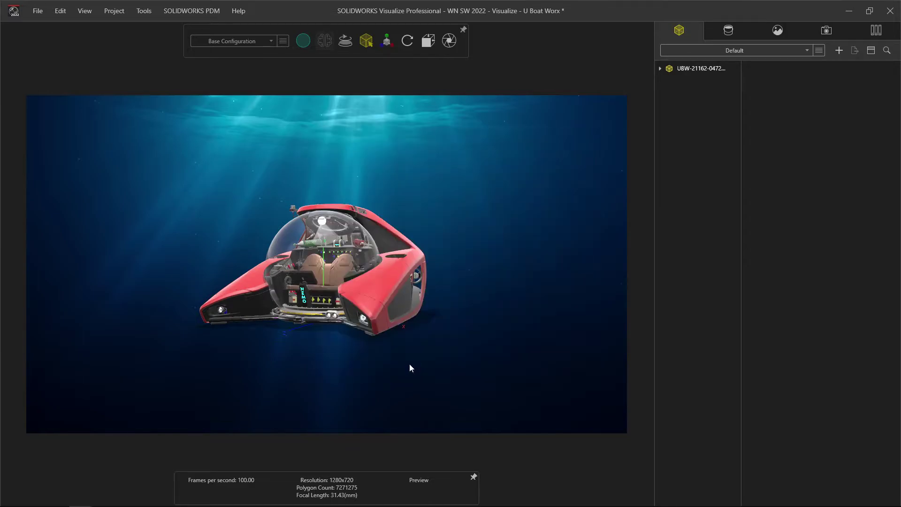
- Rotate the shark +90° about X and +90° about Y so it faces forward
mouse_move(220, 251)
mouse_down()
mouse_move(250, 269)
mouse_move(391, 177)
mouse_move(337, 205)
mouse_up()
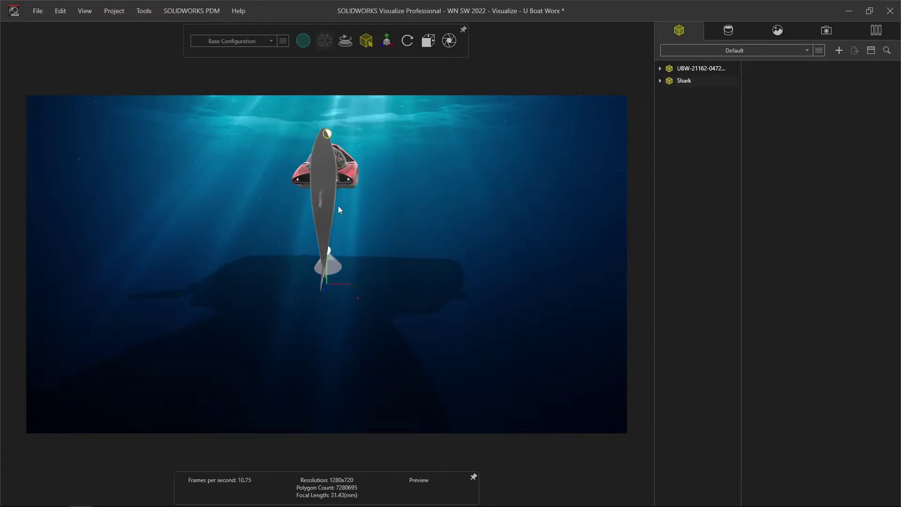
scroll(341, 216, up, 2)
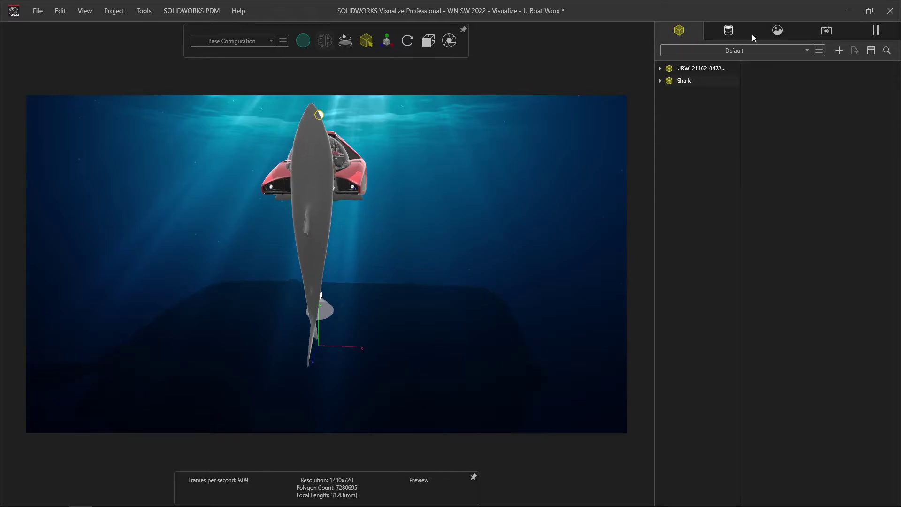
click(685, 81)
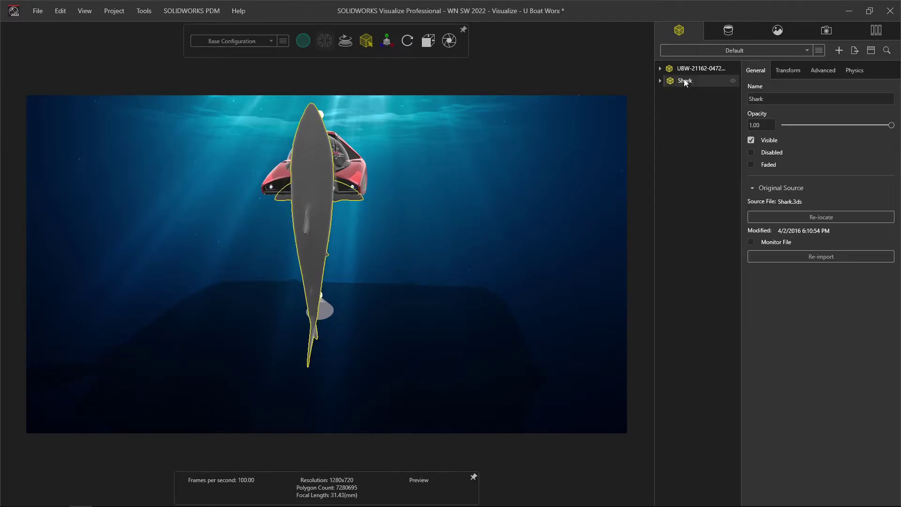
click(776, 71)
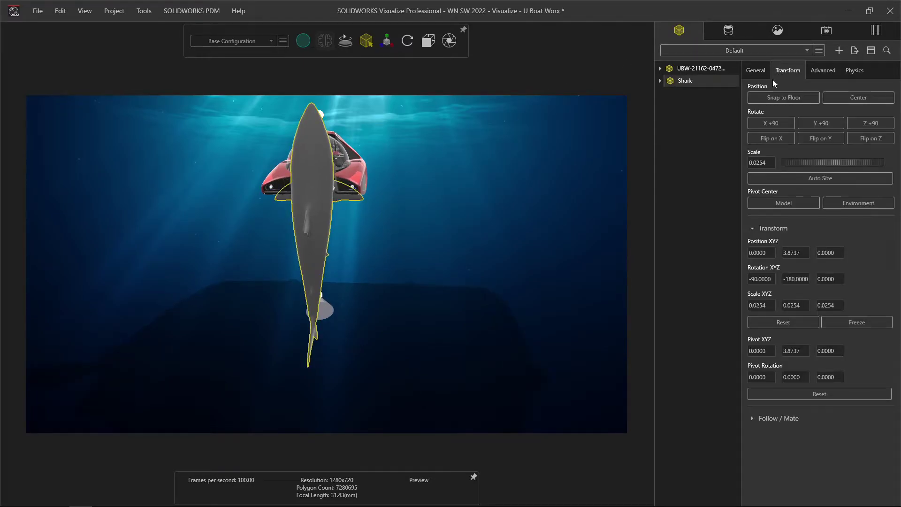
click(785, 122)
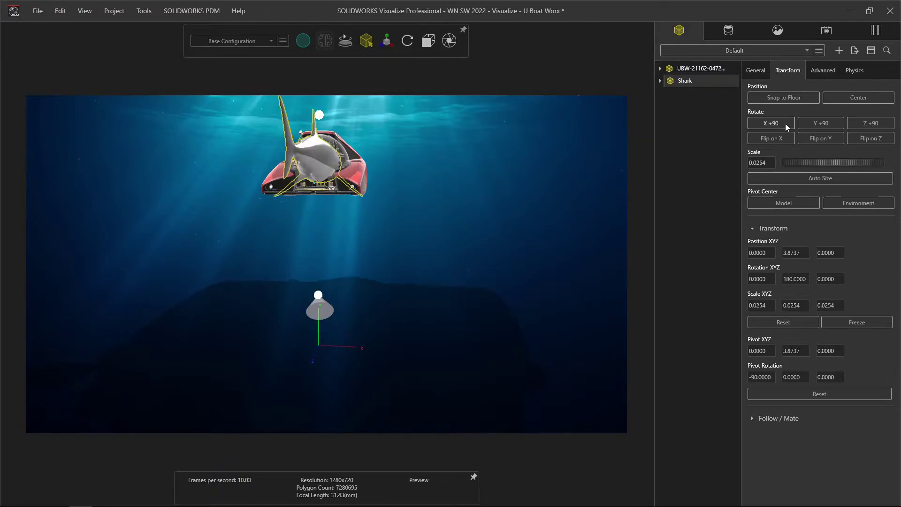
click(819, 125)
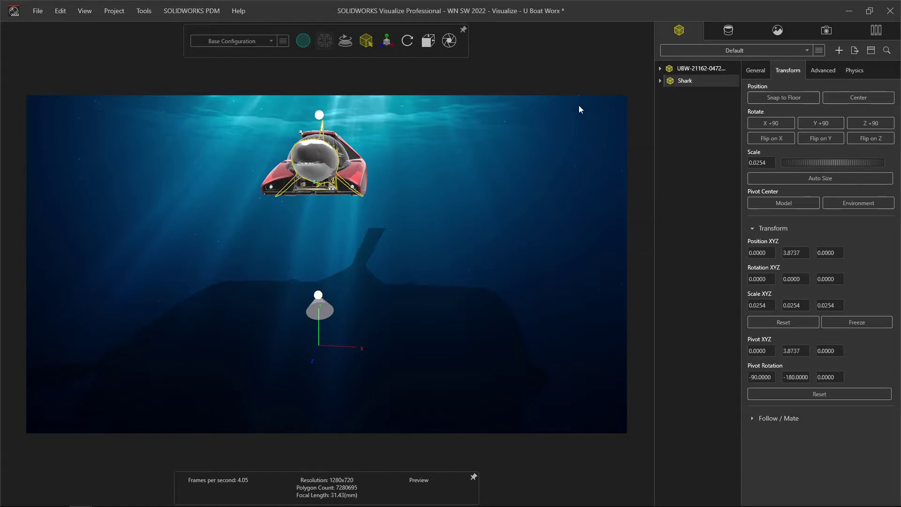
mouse_move(387, 41)
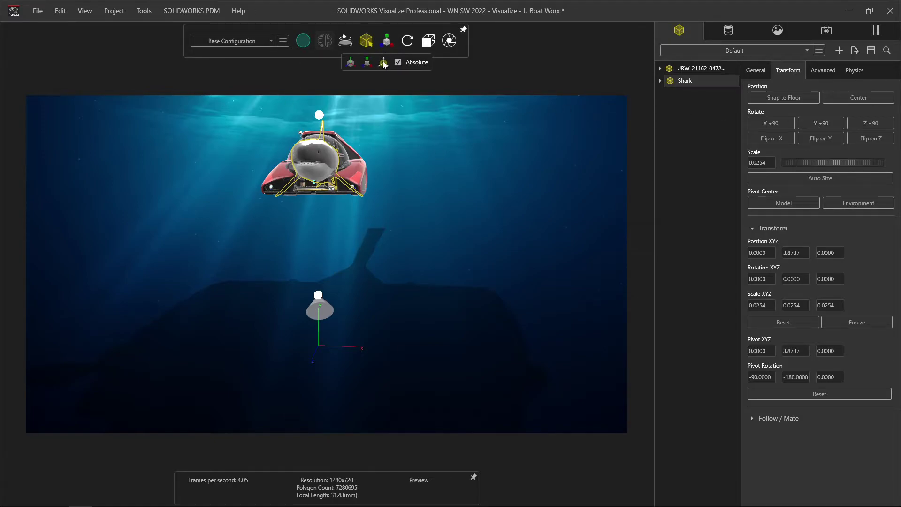
- Scale the shark down to 0.0184 and place it to the right of the submarine
mouse_move(487, 195)
mouse_down()
mouse_move(573, 227)
mouse_move(620, 228)
mouse_up()
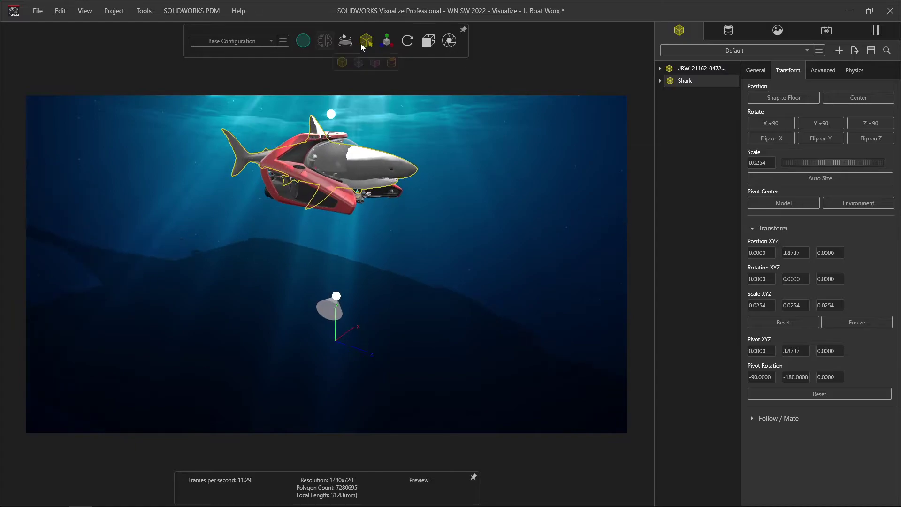
click(387, 40)
mouse_move(336, 202)
mouse_down()
mouse_move(350, 208)
mouse_move(319, 208)
mouse_move(475, 176)
mouse_move(352, 266)
mouse_move(497, 223)
mouse_move(440, 208)
mouse_move(533, 223)
mouse_move(413, 209)
mouse_up()
click(367, 61)
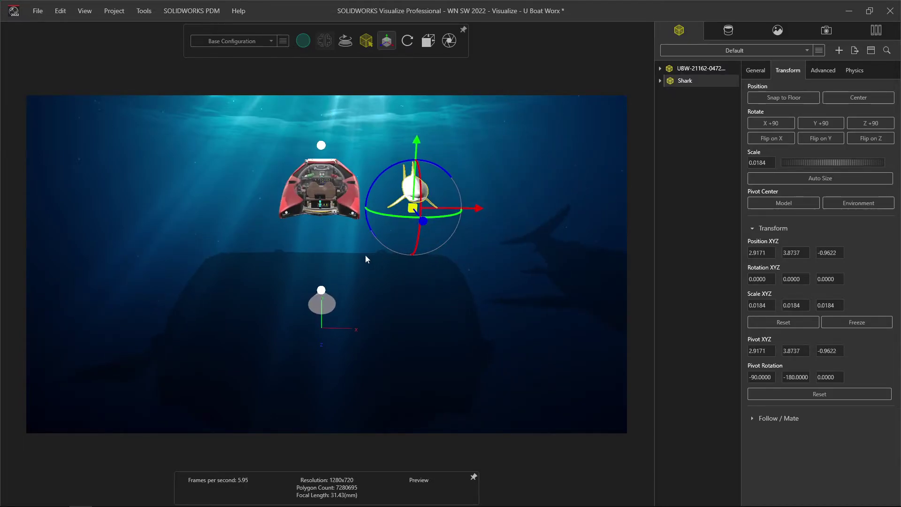
drag(366, 258, 394, 261)
click(684, 81)
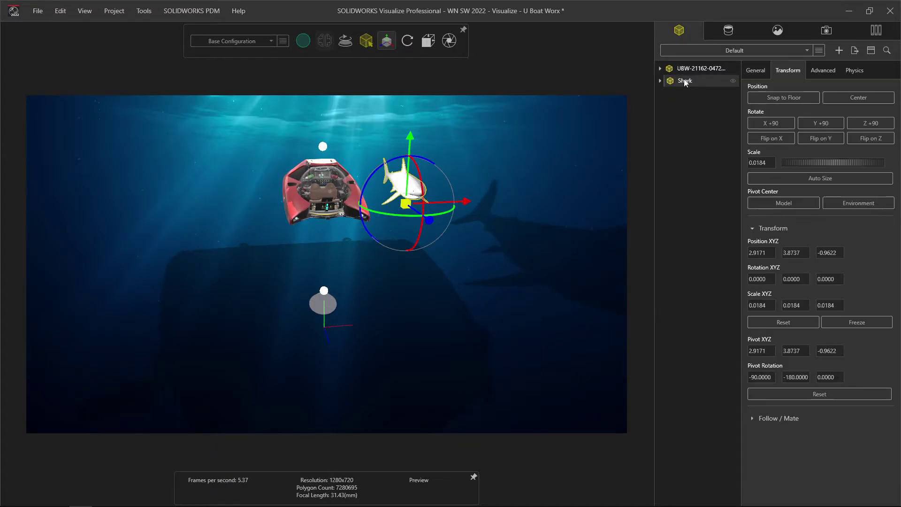
click(839, 50)
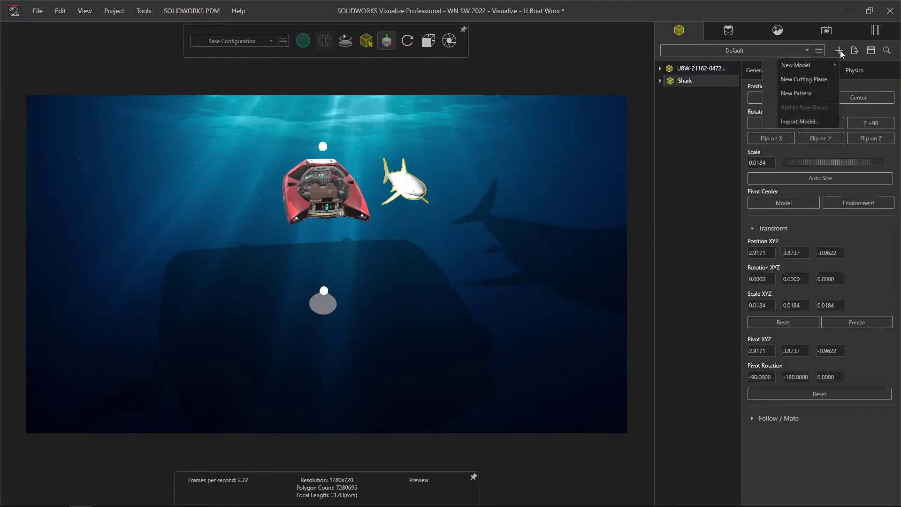
- Create a Scatter pattern of sharks with position range -2 to 2 on X, Y and Z
click(805, 93)
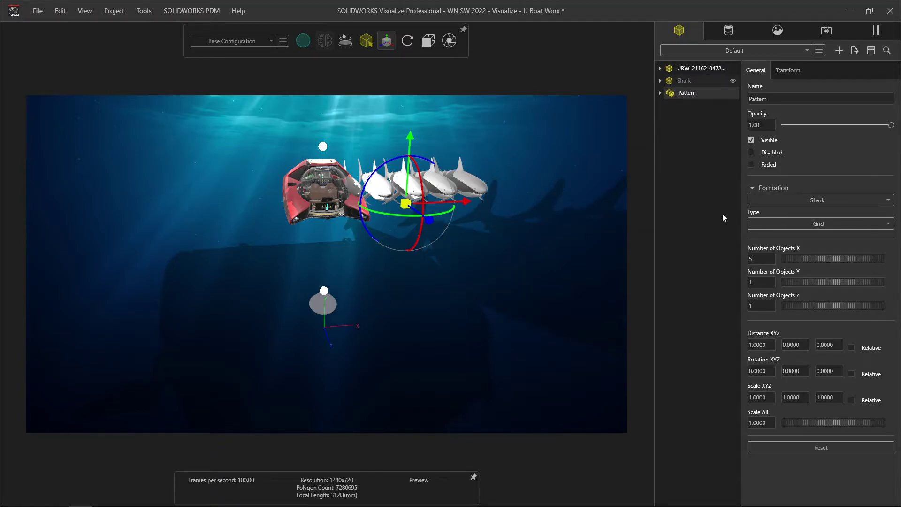
click(808, 222)
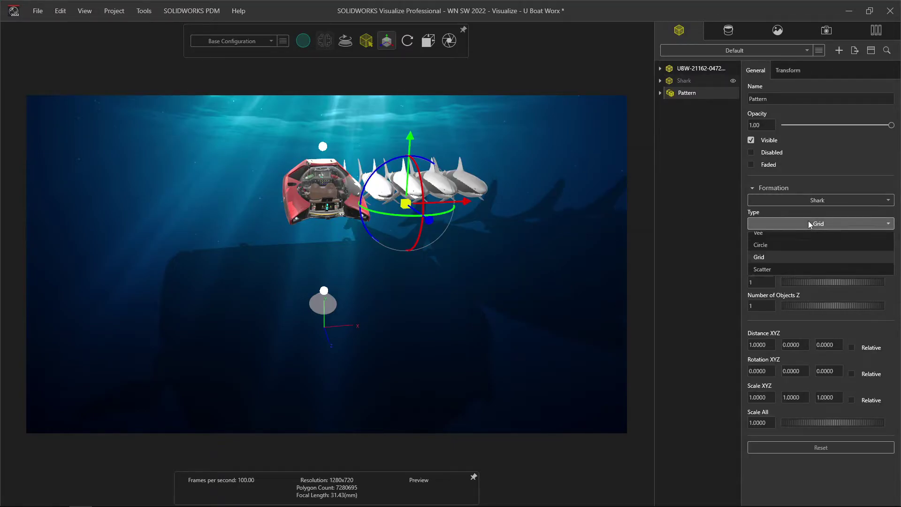
click(760, 274)
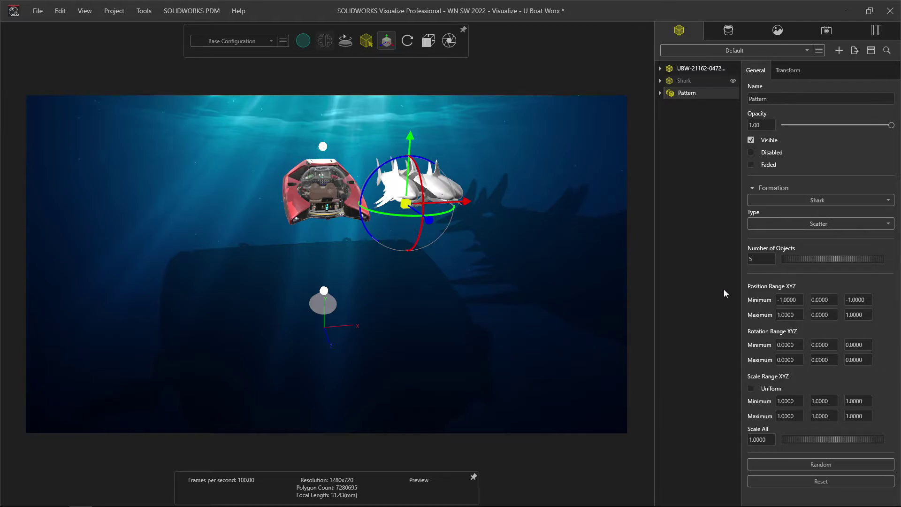
click(783, 299)
text(-2)
key(Tab)
text(-)
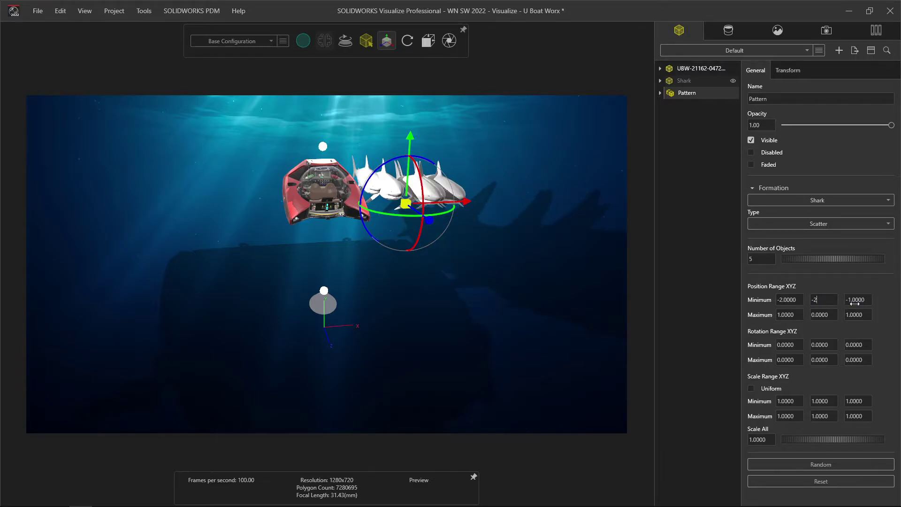
key(Tab)
text(-2)
key(Tab)
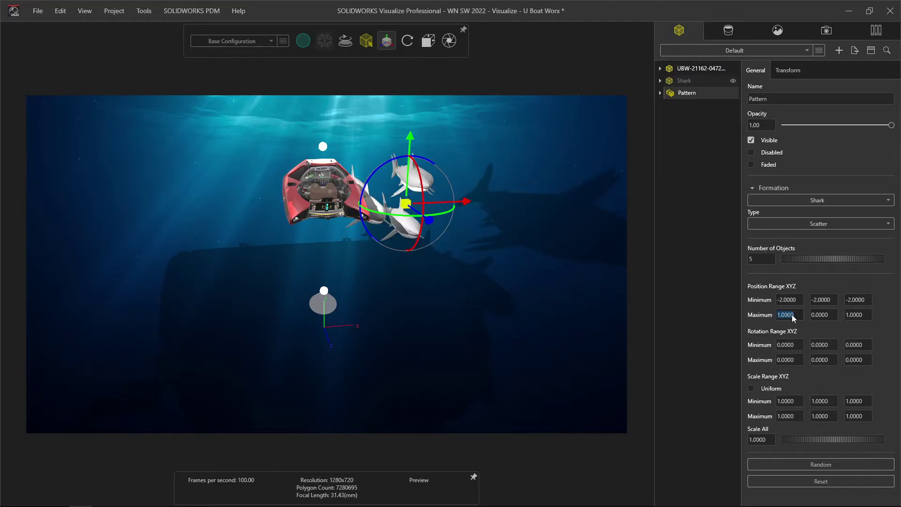
text(2)
key(Tab)
text(2)
key(Tab)
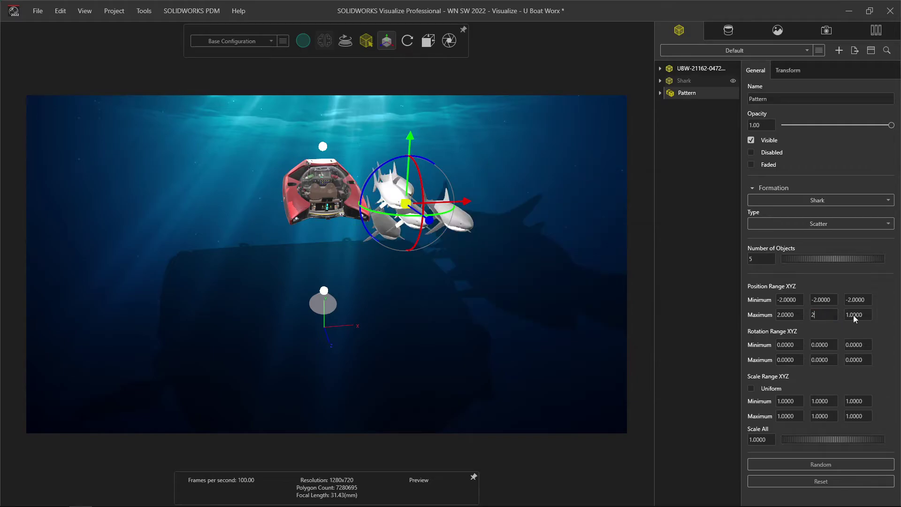
text(2)
key(Tab)
key(Tab)
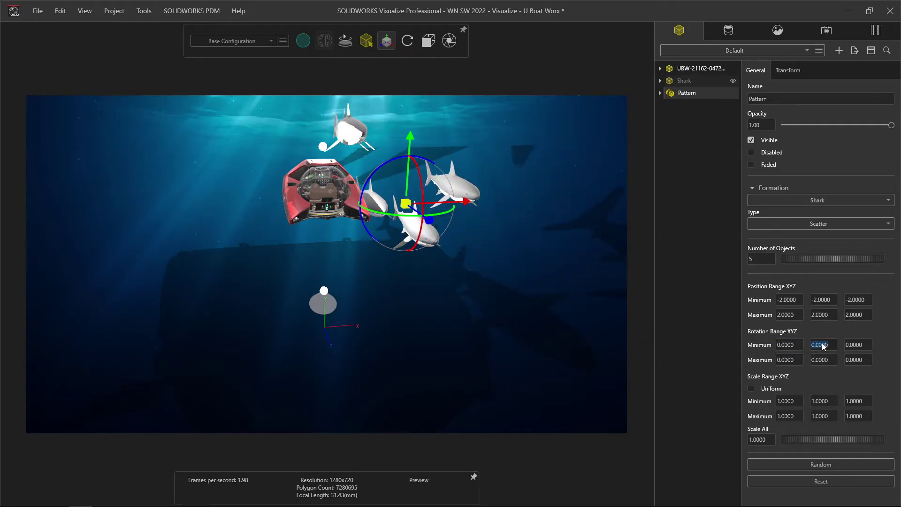
- Set the pattern's Y rotation range to -90 to 90° and re-randomize the five sharks
text(-90)
click(820, 359)
text(90)
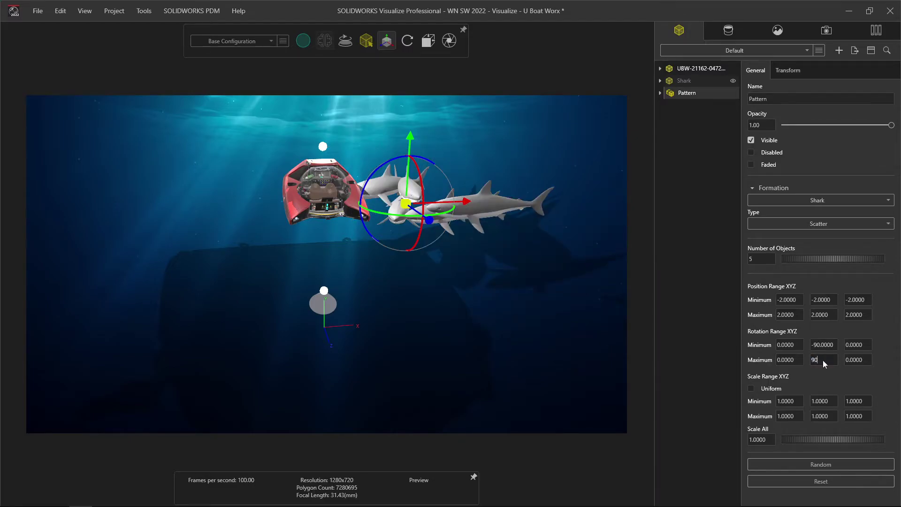
key(Tab)
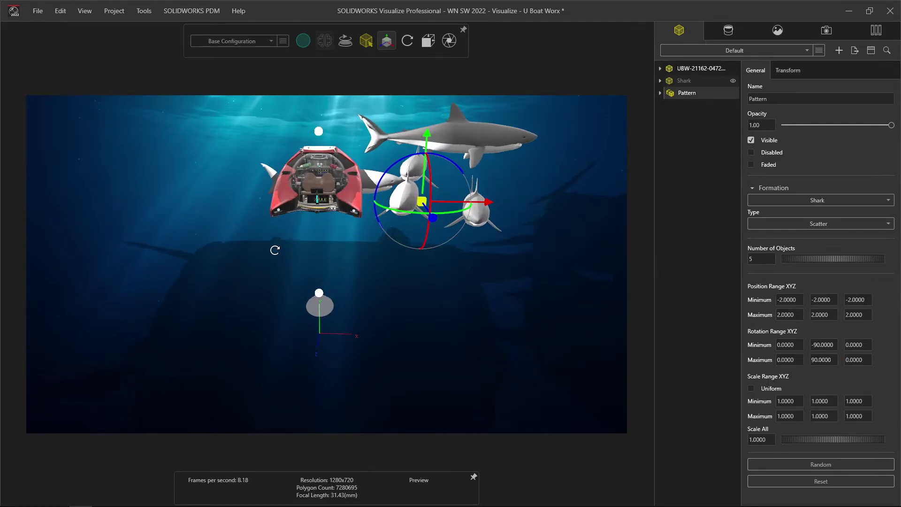
drag(331, 267, 261, 243)
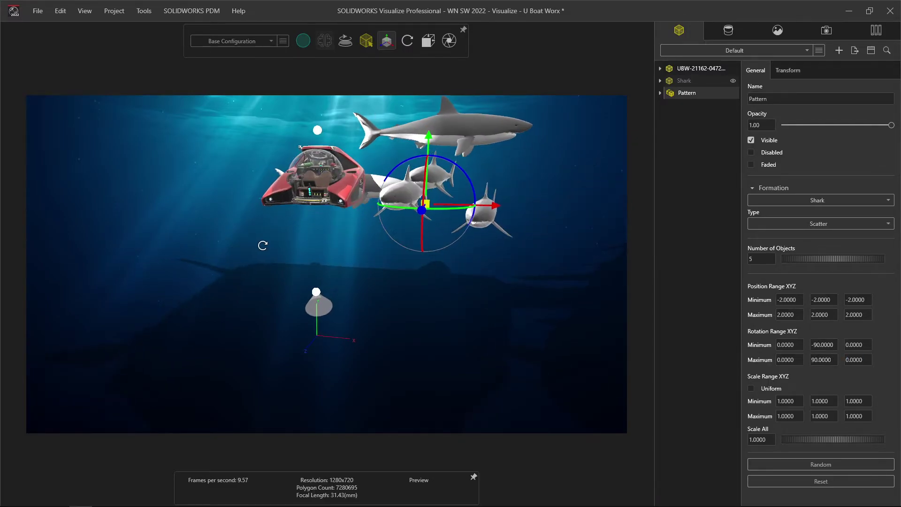
click(794, 465)
mouse_move(426, 295)
mouse_down()
mouse_move(286, 264)
mouse_move(308, 166)
mouse_up()
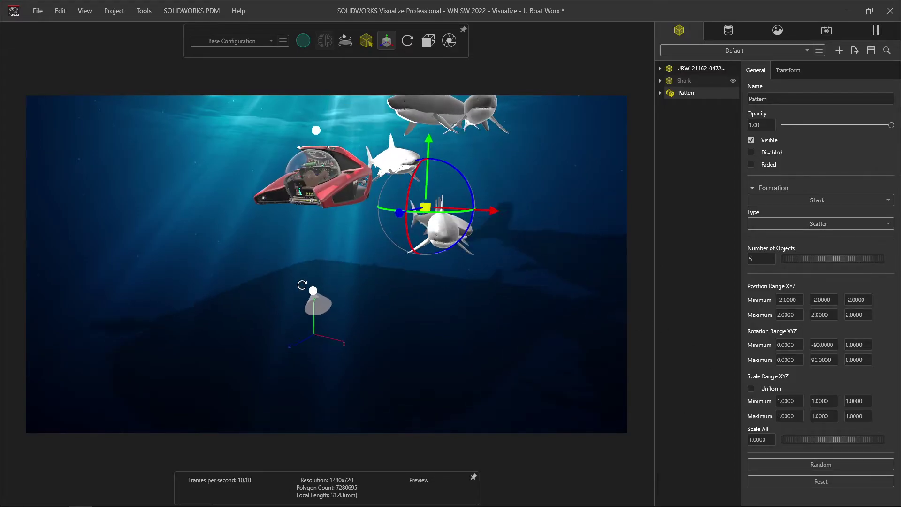
- Orbit closer around the submarine and sharks, then re-randomize the five-shark scatter
scroll(309, 166, up, 2)
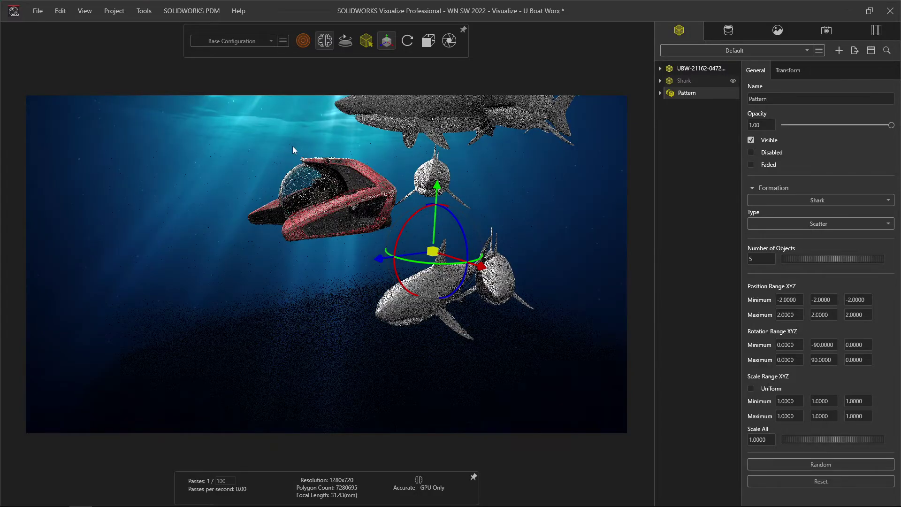
drag(292, 145, 300, 120)
drag(344, 301, 350, 292)
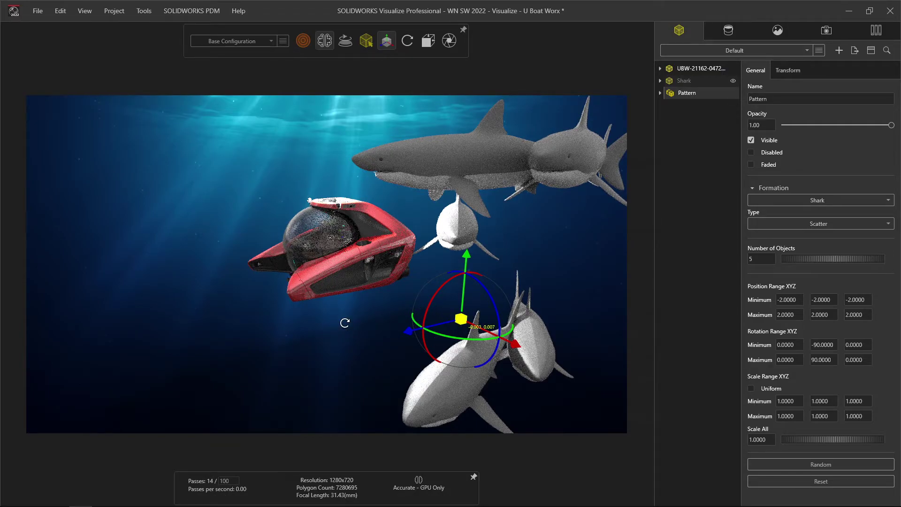
mouse_move(344, 322)
mouse_down()
mouse_move(454, 350)
mouse_move(410, 290)
mouse_up()
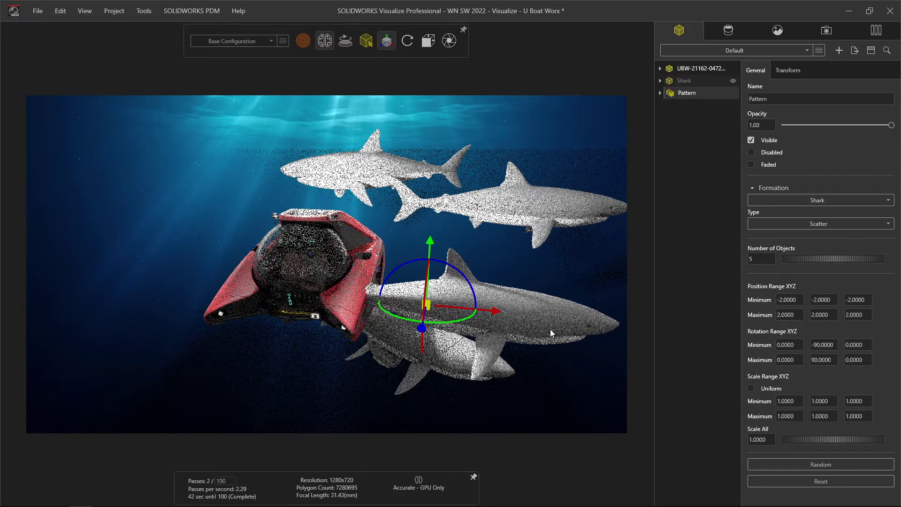
click(789, 466)
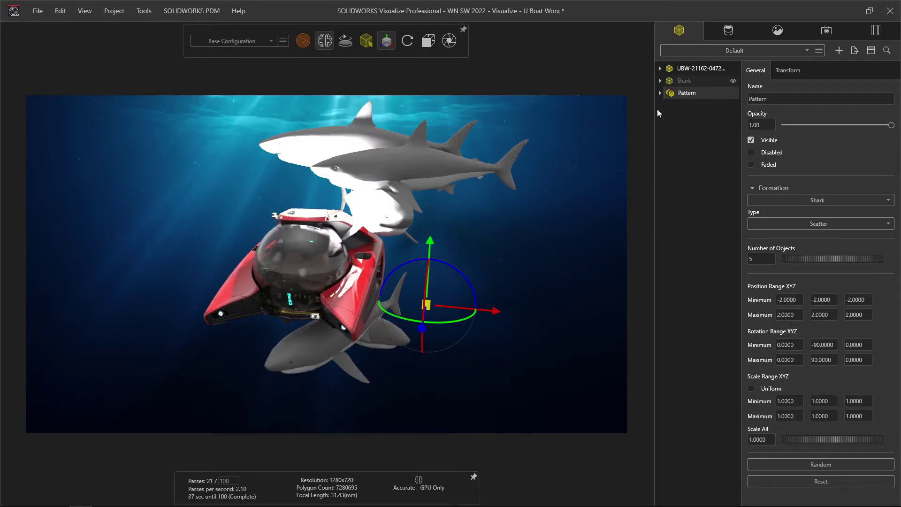
- Delete the original Shark model and its Pattern from the Models tree
click(683, 81)
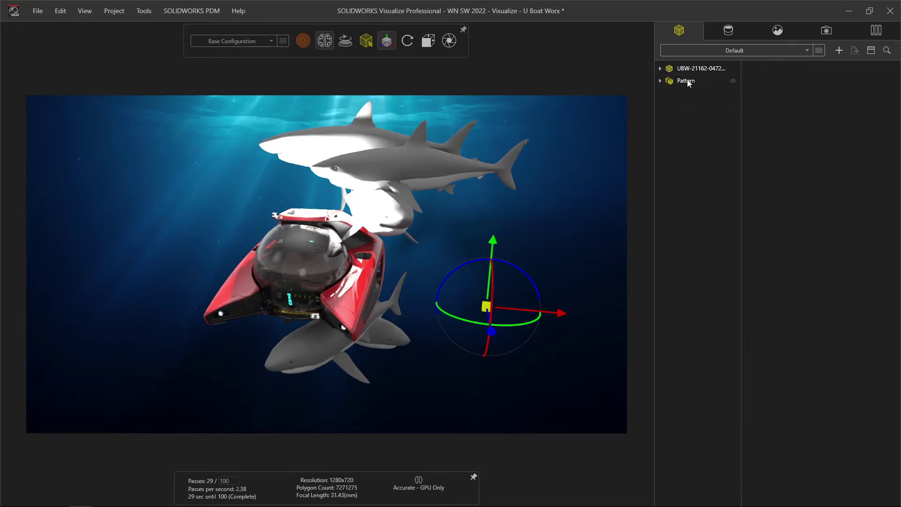
click(686, 81)
key(Delete)
- Switch rendering to Preview mode, orbit around the submarine, and show the timeline
click(307, 44)
click(278, 63)
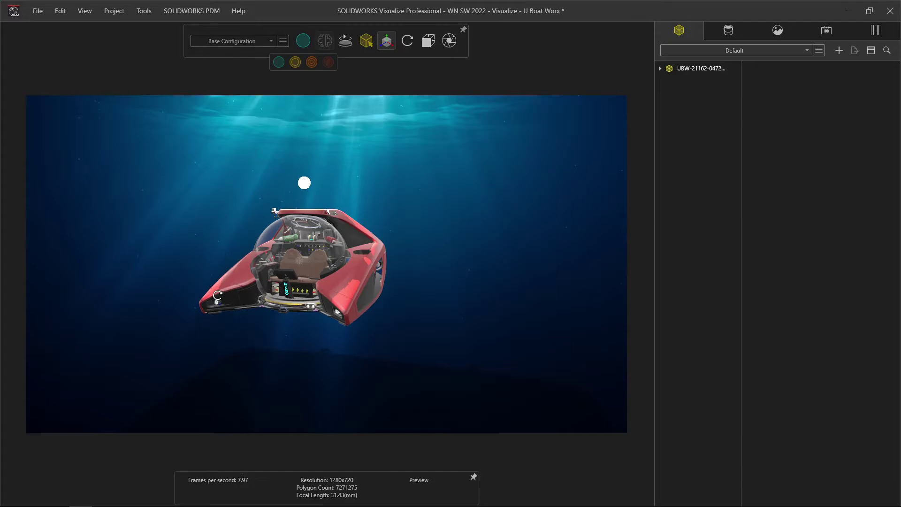
drag(218, 295, 261, 262)
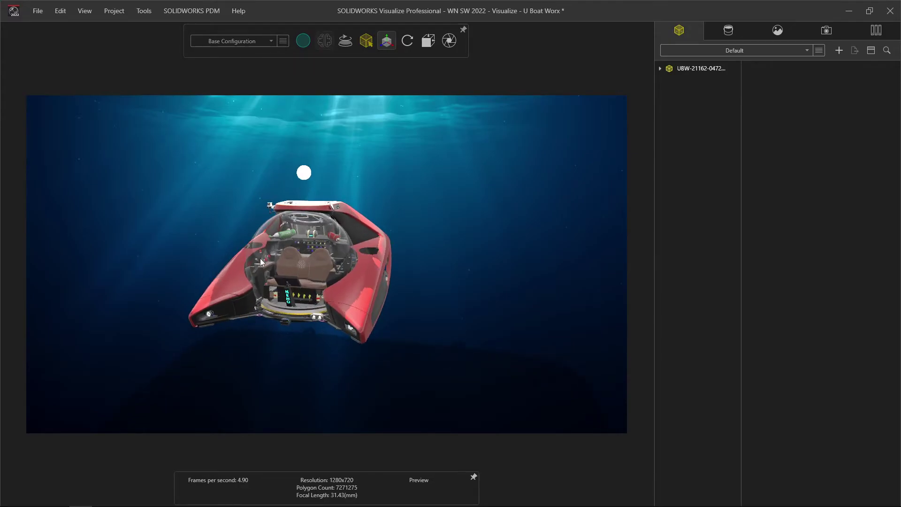
key(t)
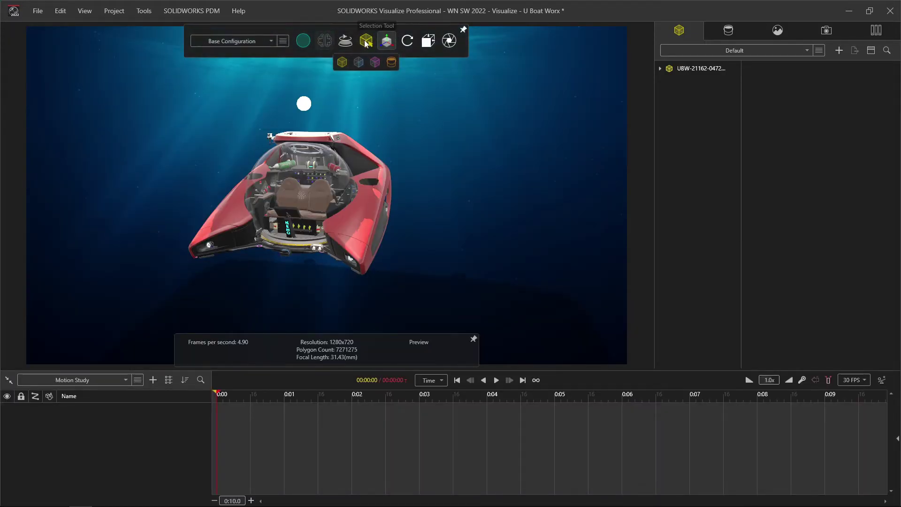
- Select the submarine and set the Selection Tool to Group selection
click(372, 222)
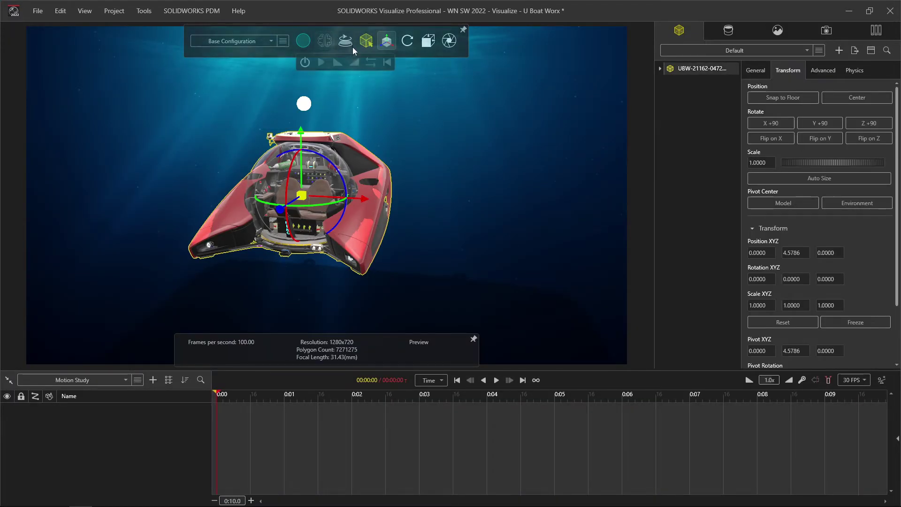
click(376, 63)
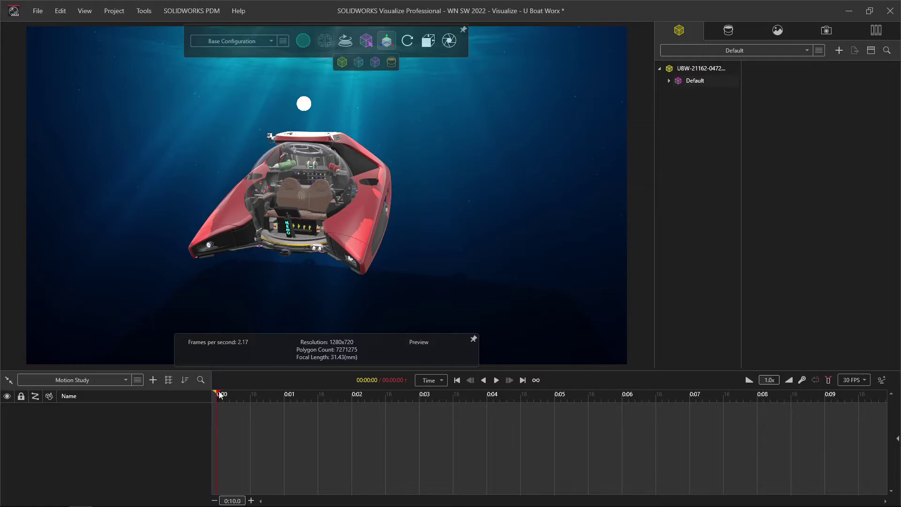
- Set the animation end to about 7 seconds and add a track for the red hull group
drag(216, 393, 296, 393)
drag(428, 399, 696, 395)
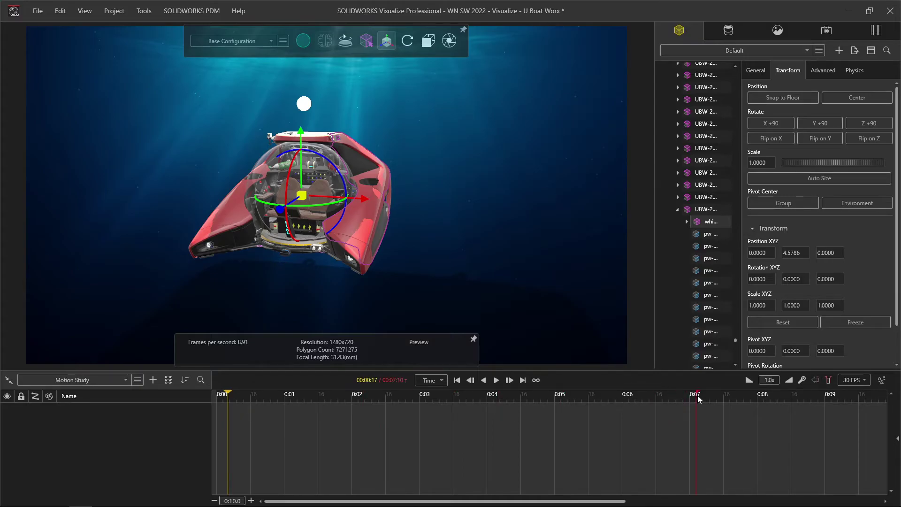
key(Home)
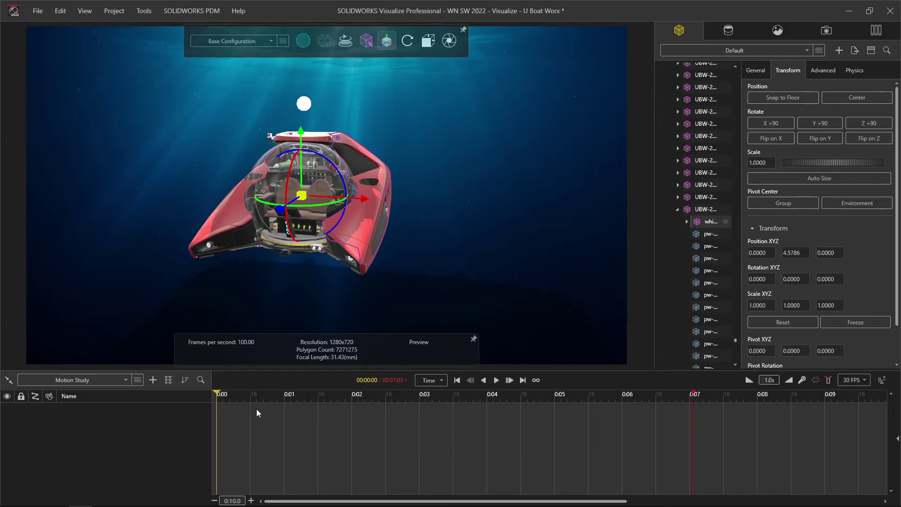
drag(708, 224, 256, 410)
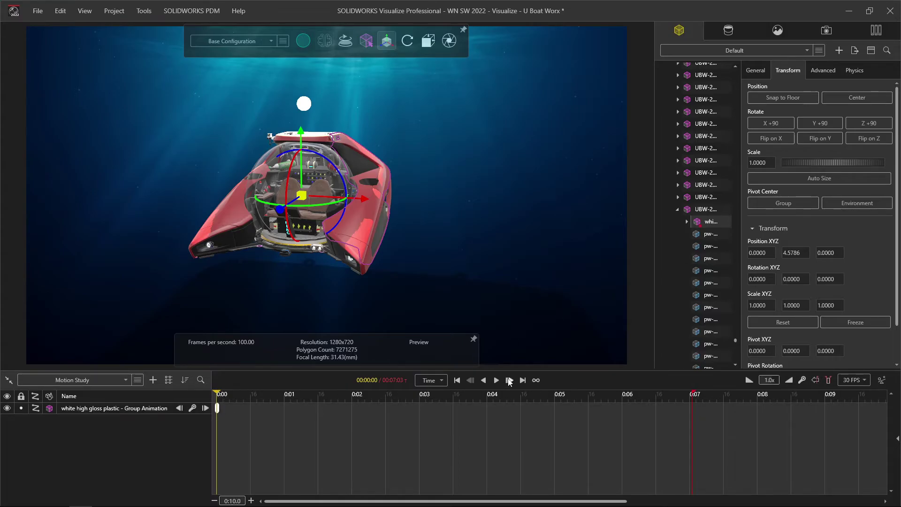
- At the 7-second end frame, slide the right red hull piece out to the right
click(522, 380)
mouse_move(362, 200)
mouse_down()
mouse_move(526, 205)
mouse_move(598, 195)
mouse_up()
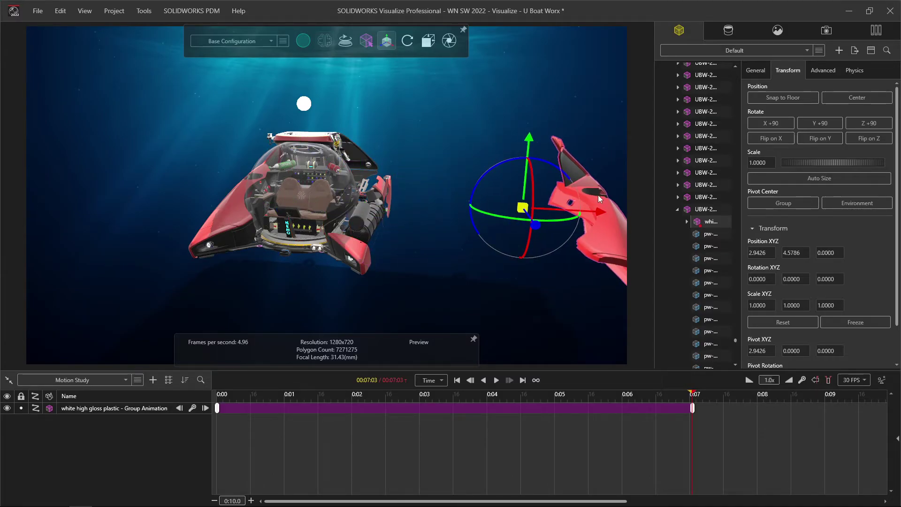
click(457, 380)
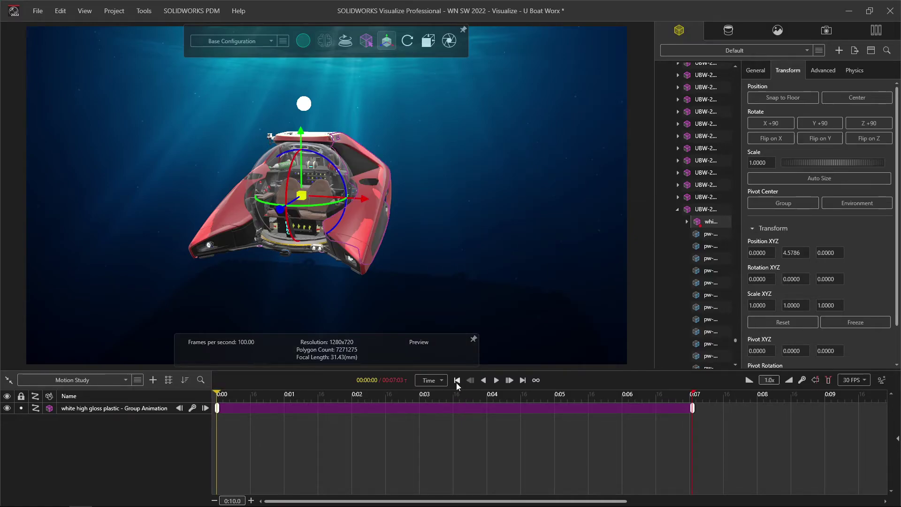
- Select the left hull piece and try moving it left at the end frame
click(226, 219)
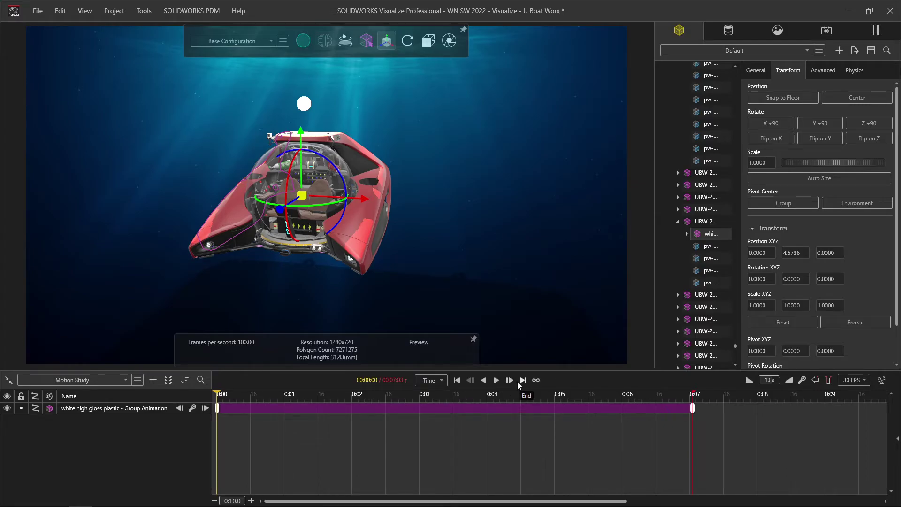
click(521, 380)
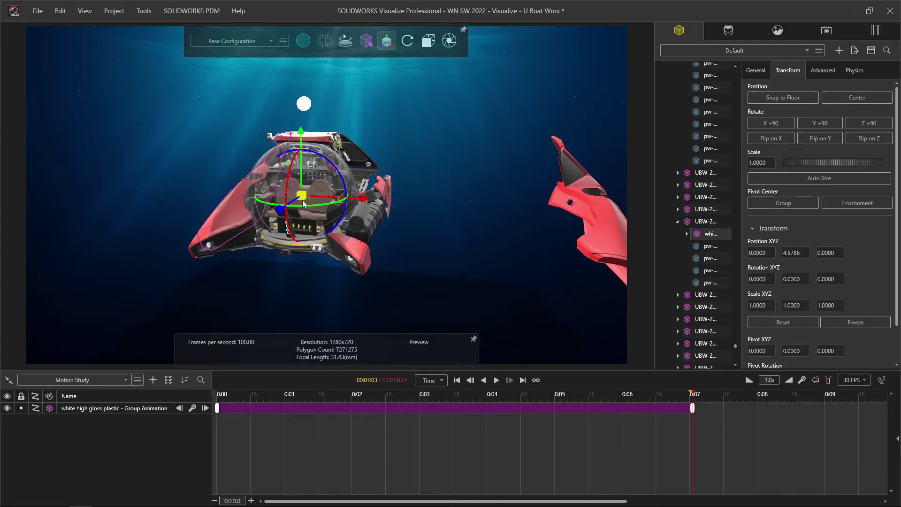
drag(324, 203, 88, 184)
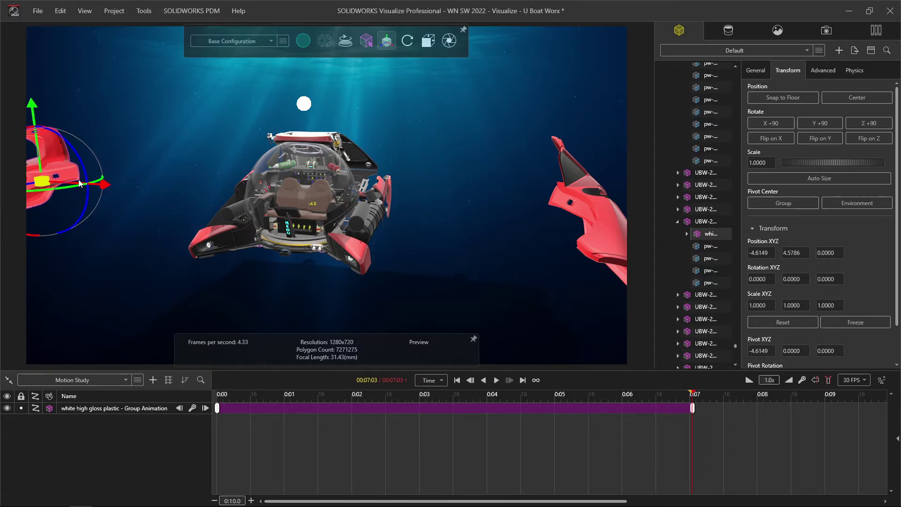
click(195, 232)
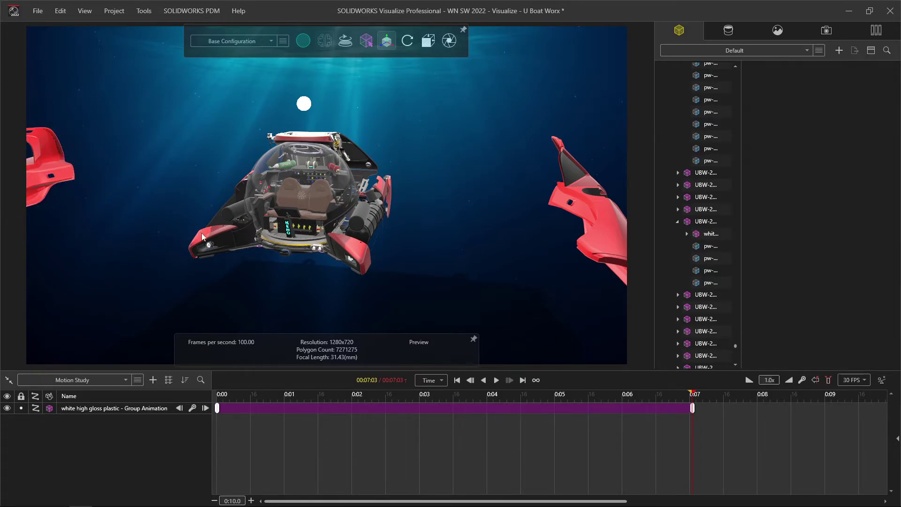
click(201, 233)
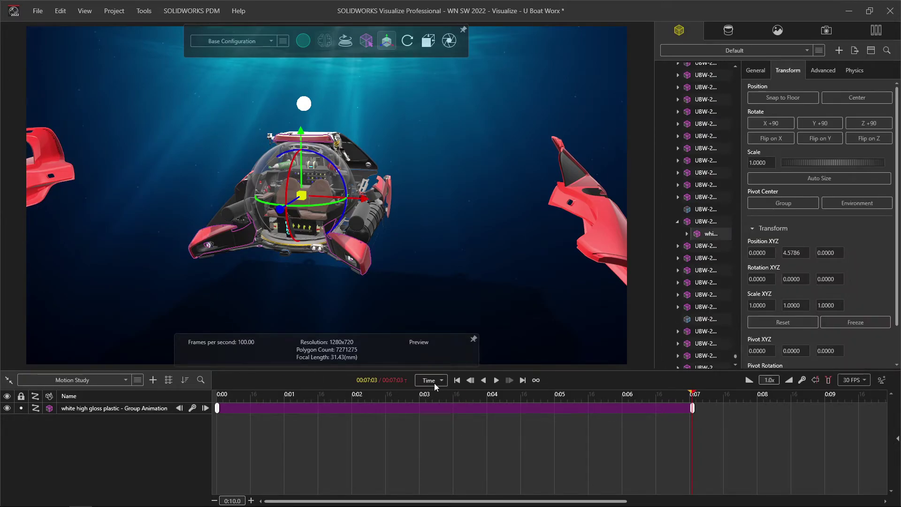
click(457, 381)
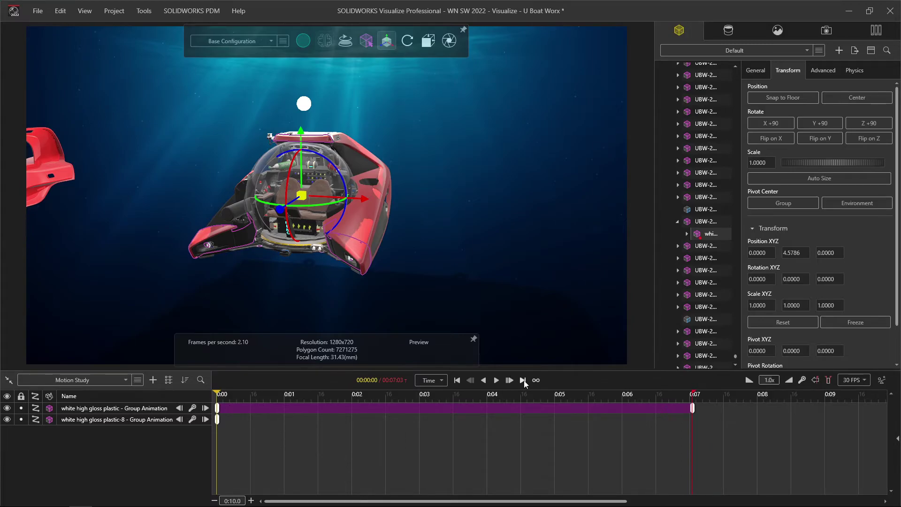
- Put the left red hull piece back onto the submarine at the start frame
click(522, 381)
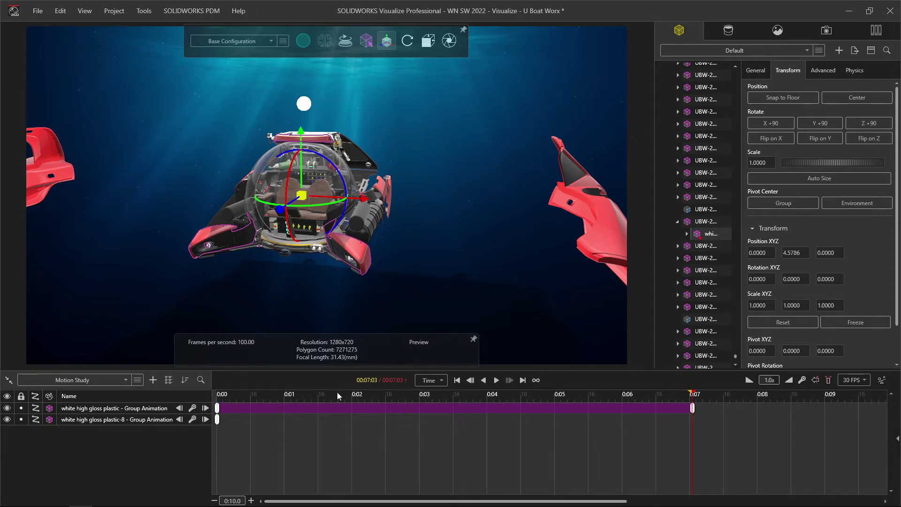
click(456, 380)
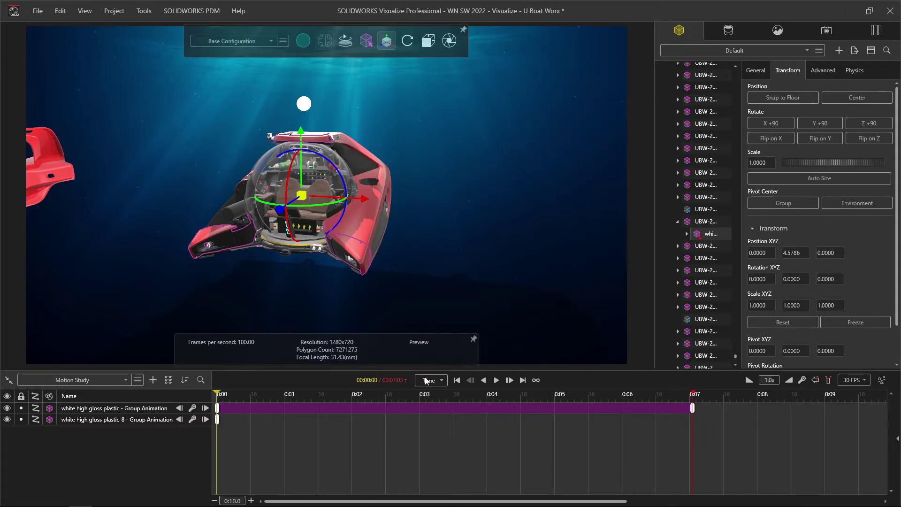
click(31, 178)
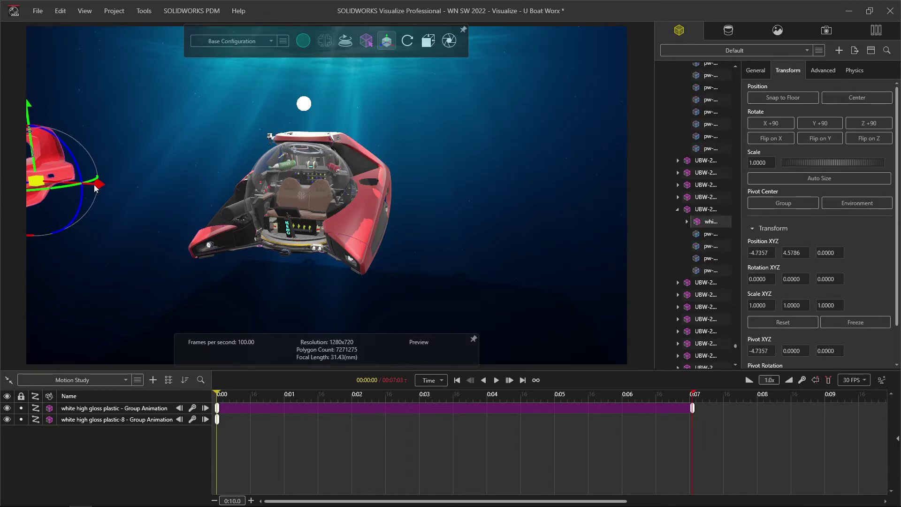
mouse_move(94, 189)
mouse_down()
mouse_move(281, 216)
mouse_move(375, 222)
mouse_move(382, 212)
mouse_up()
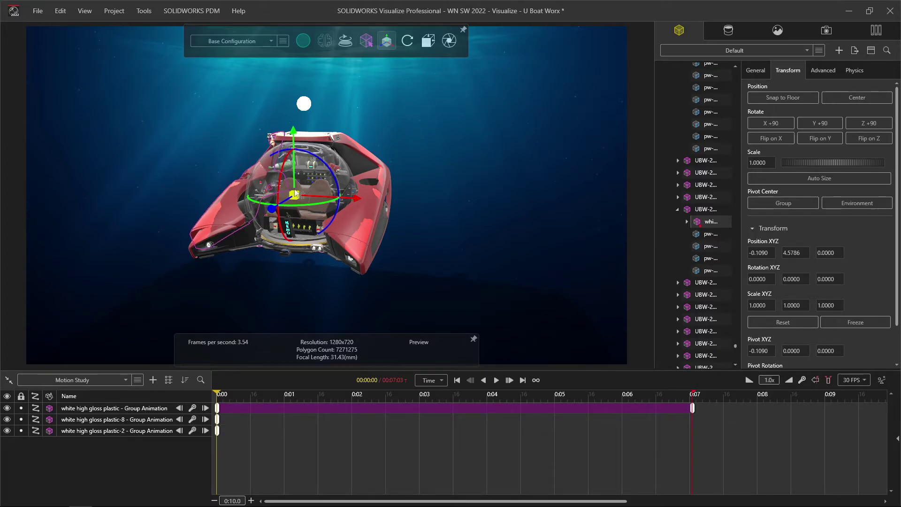
drag(256, 196, 146, 283)
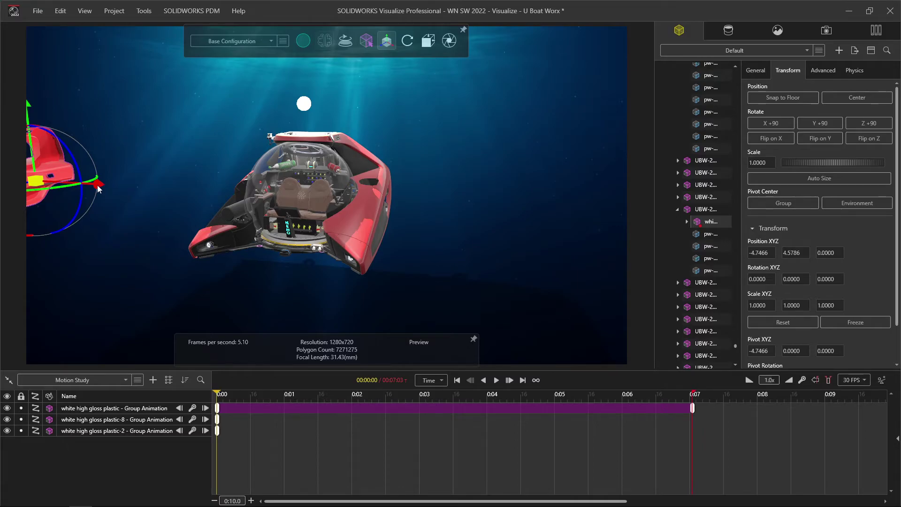
drag(99, 187, 384, 214)
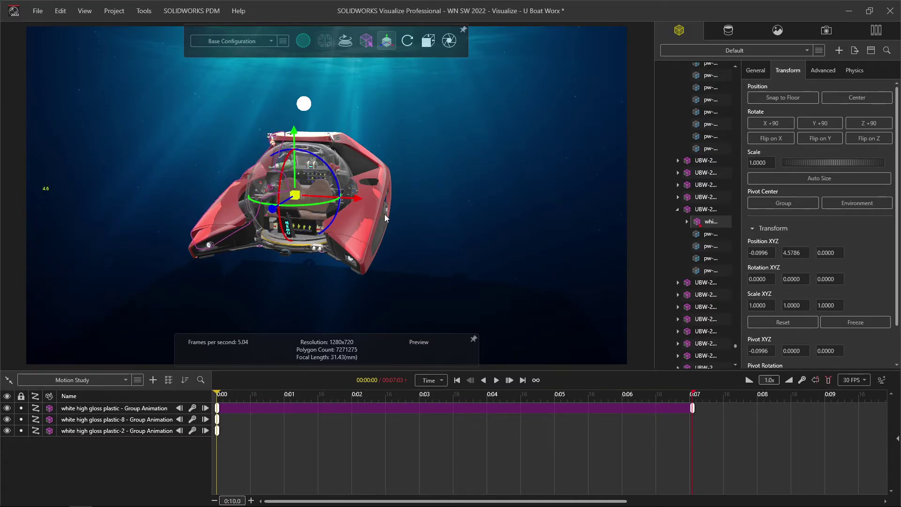
- Slide the left hull piece out left at 7 s and push a lower hull part toward the lower left
click(506, 378)
drag(251, 187, 52, 185)
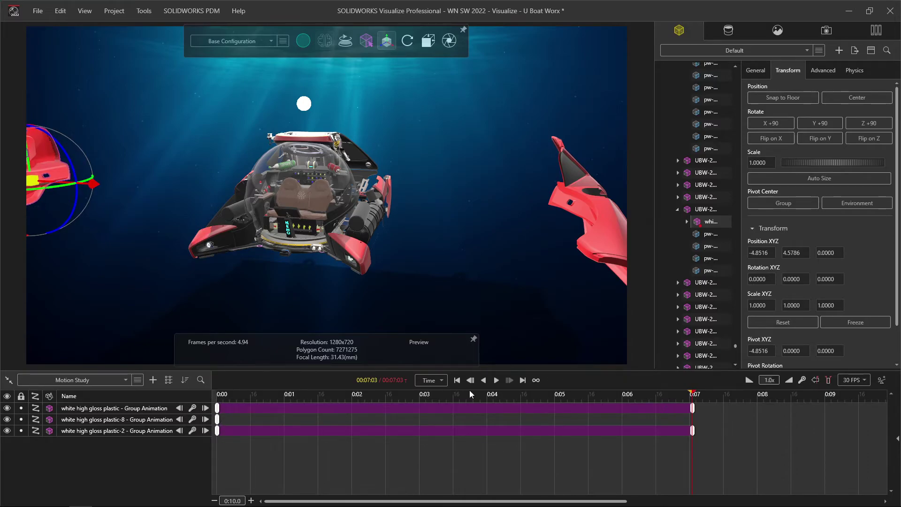
click(456, 380)
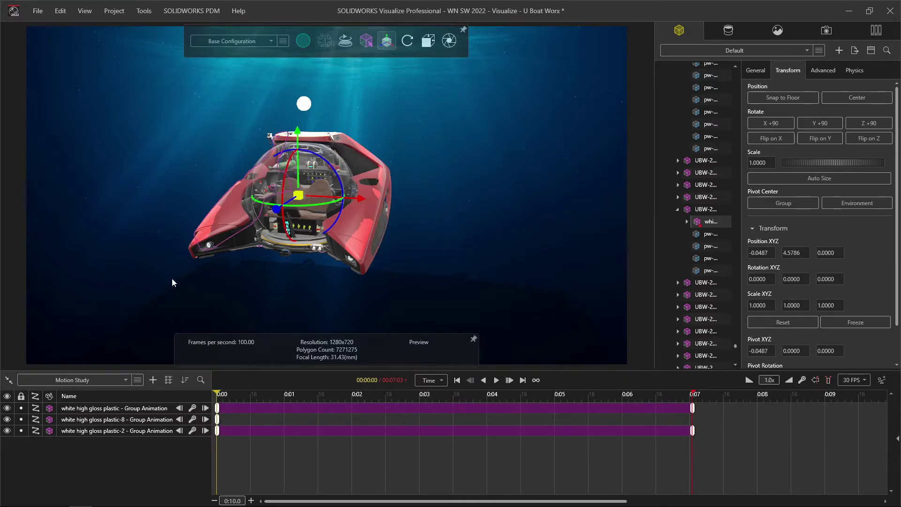
click(203, 240)
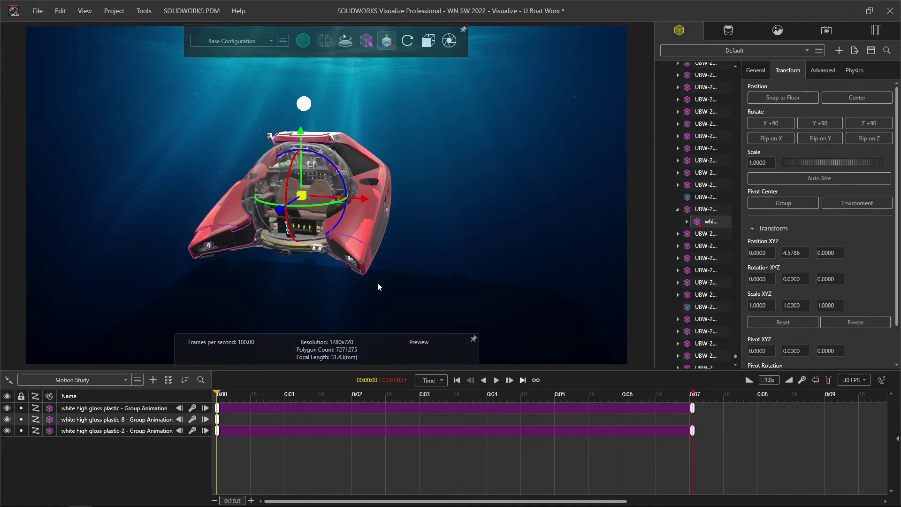
drag(278, 207, 149, 339)
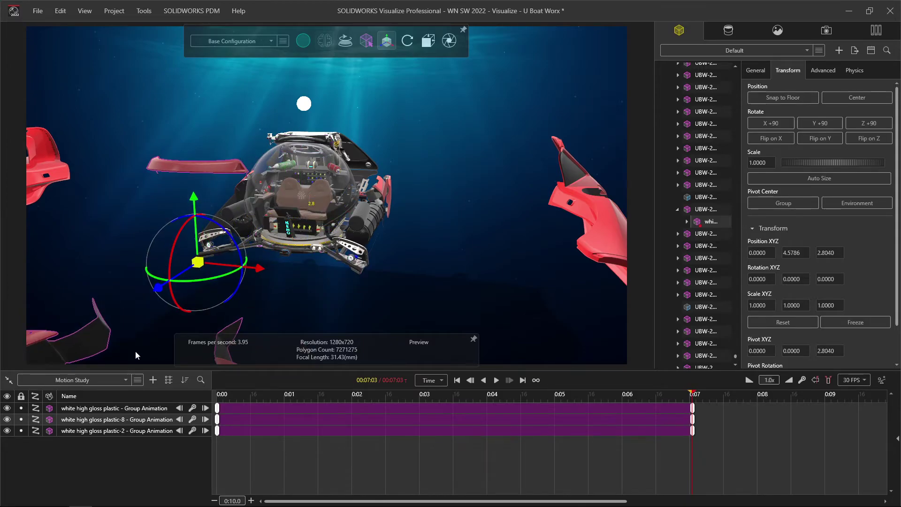
- Nudge the lower hull part further out and undo an extra part animation track
drag(148, 339, 167, 292)
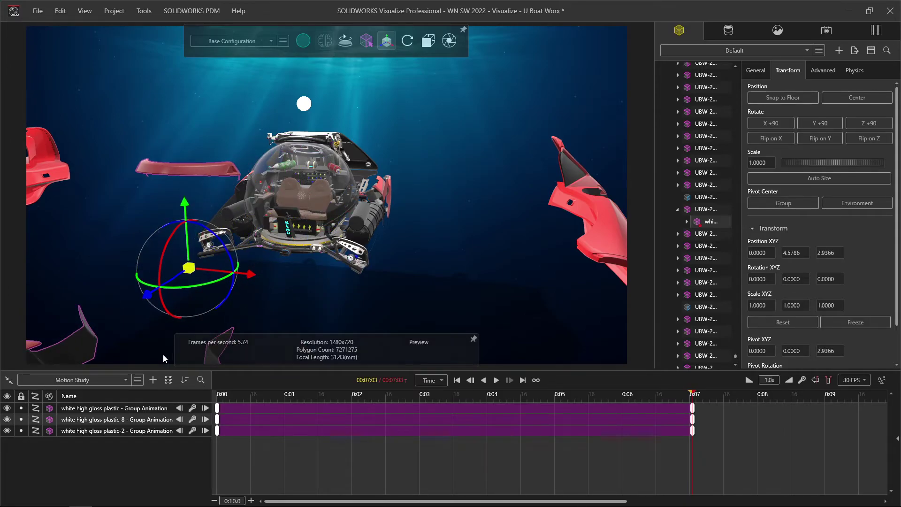
click(457, 381)
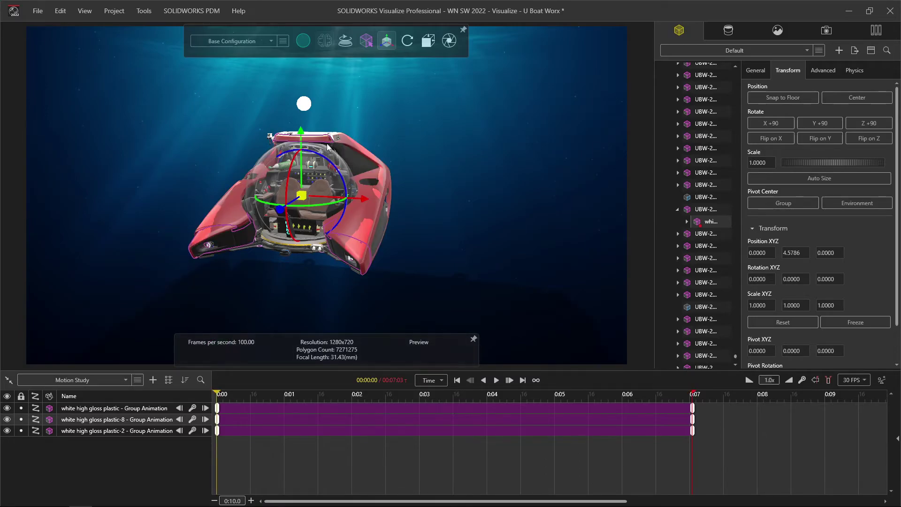
click(381, 186)
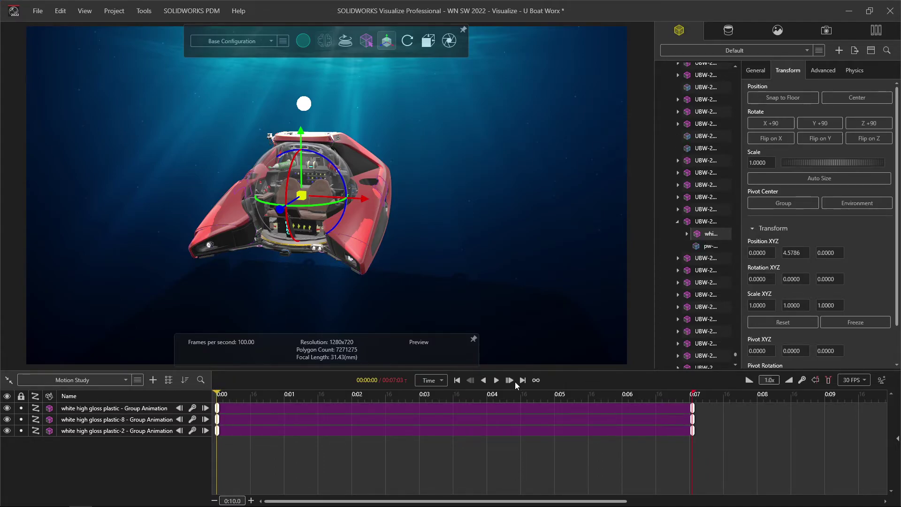
click(708, 222)
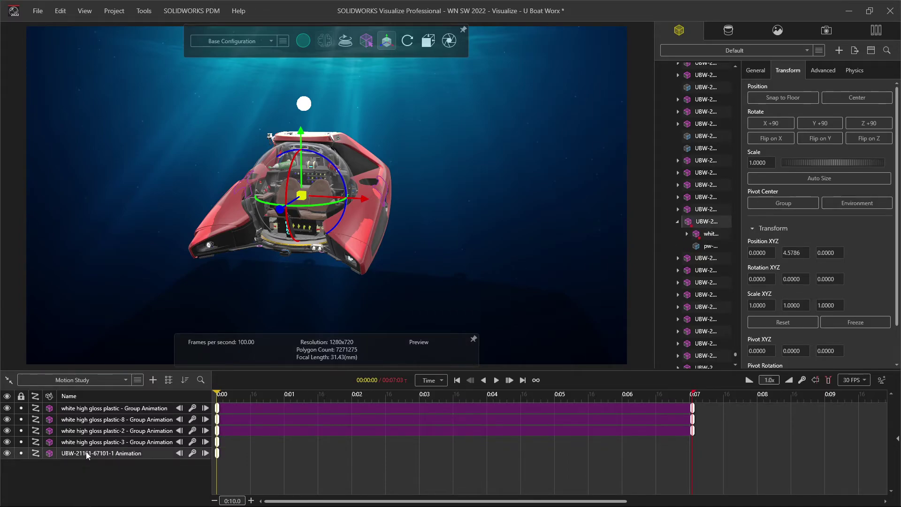
key(ctrl+z)
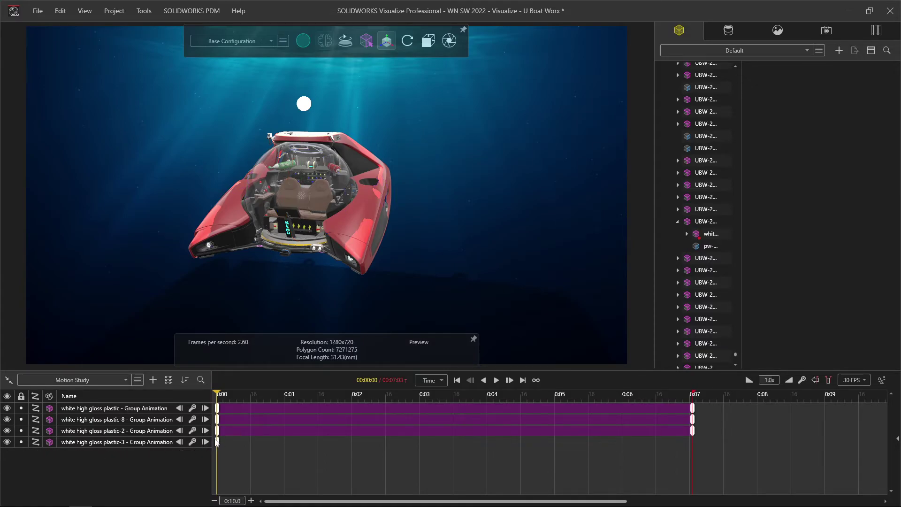
- At the end frame, raise the submarine dome upward with the move handles, then rewind
click(521, 381)
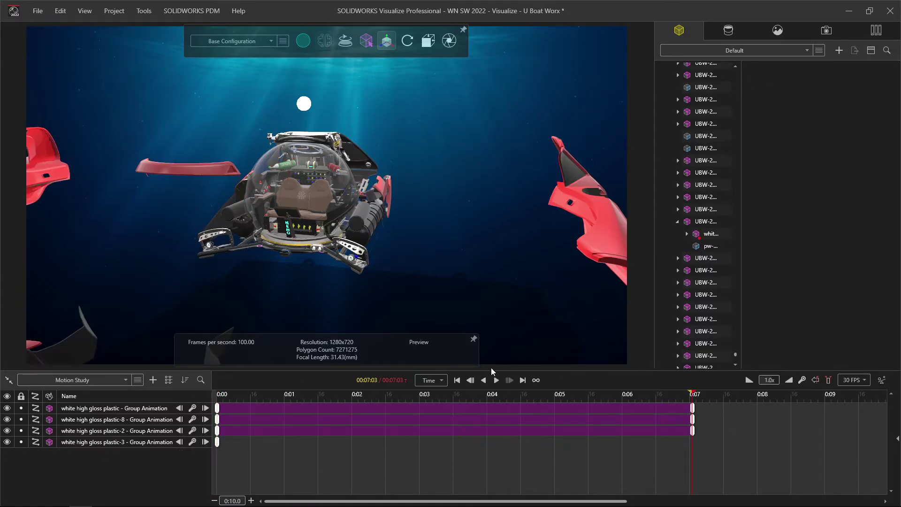
click(306, 175)
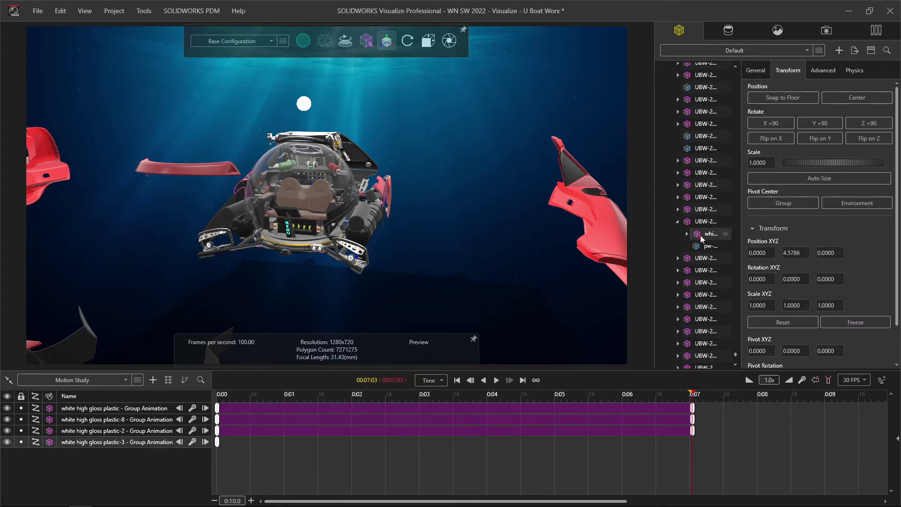
click(386, 40)
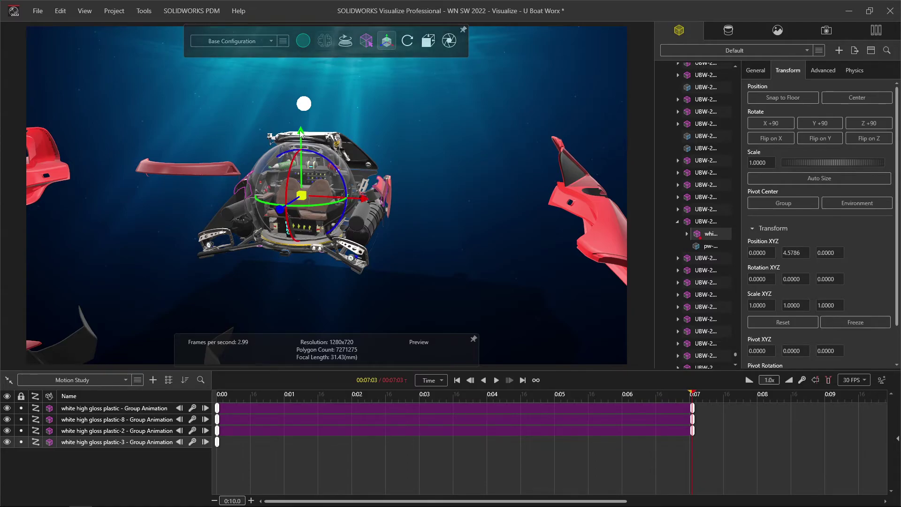
drag(301, 133, 271, 4)
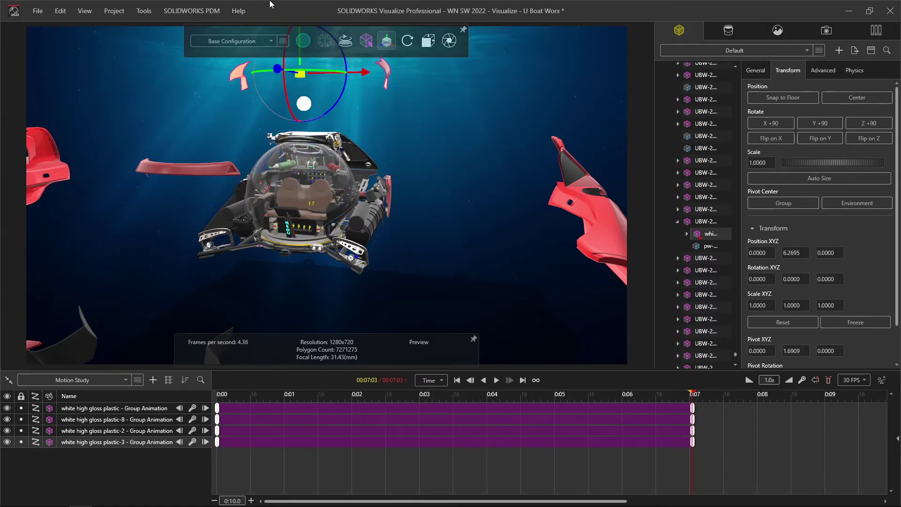
click(247, 316)
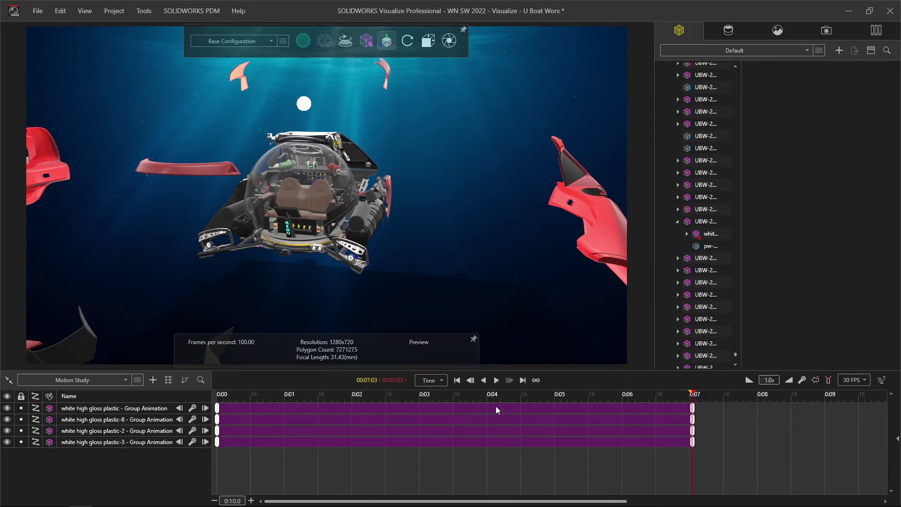
click(458, 380)
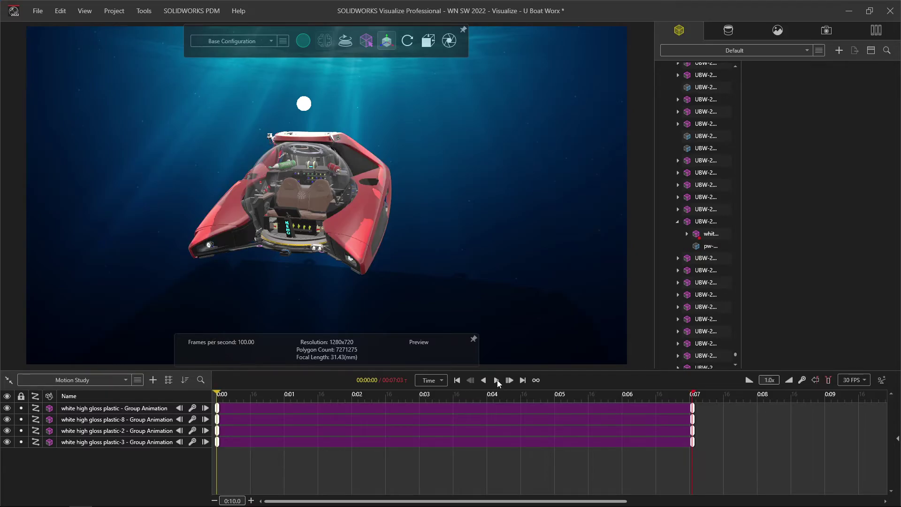
- Preview the explosion, then group the first hull track and plastic-8 into a new Animation Group
click(496, 380)
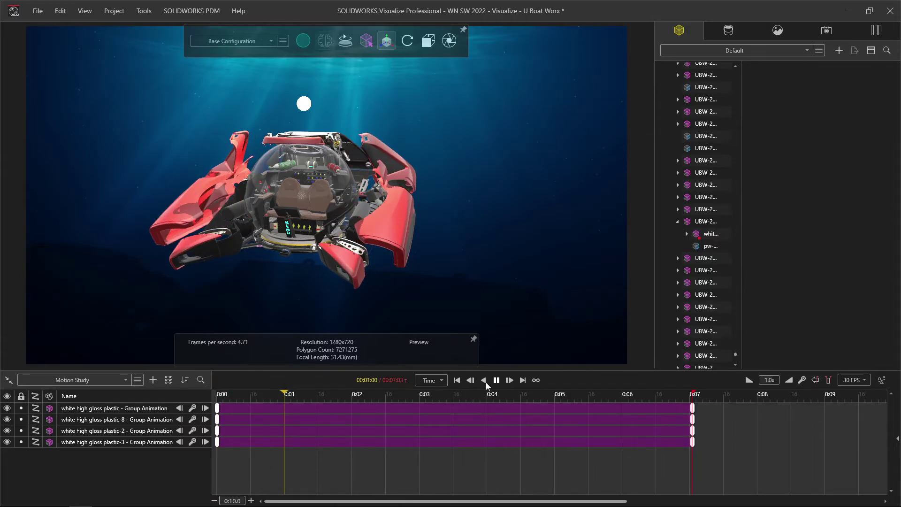
key(space)
click(142, 409)
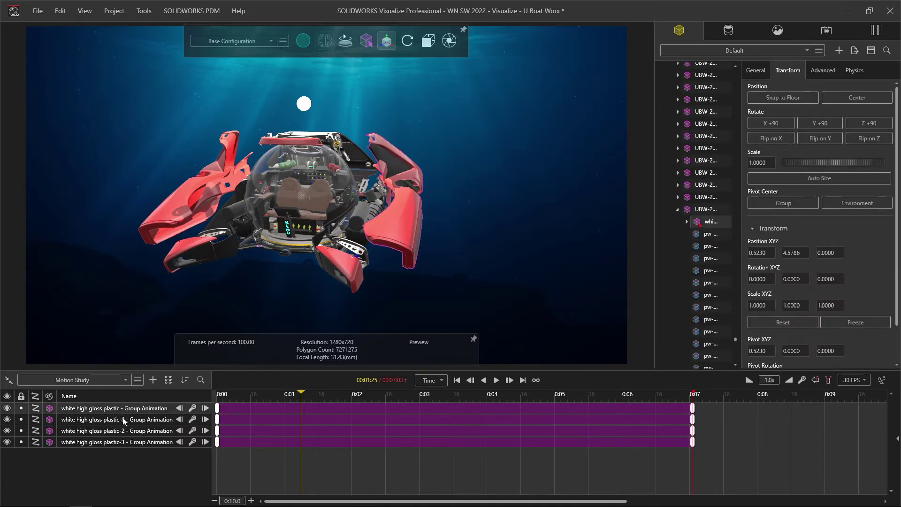
ctrl+click(129, 419)
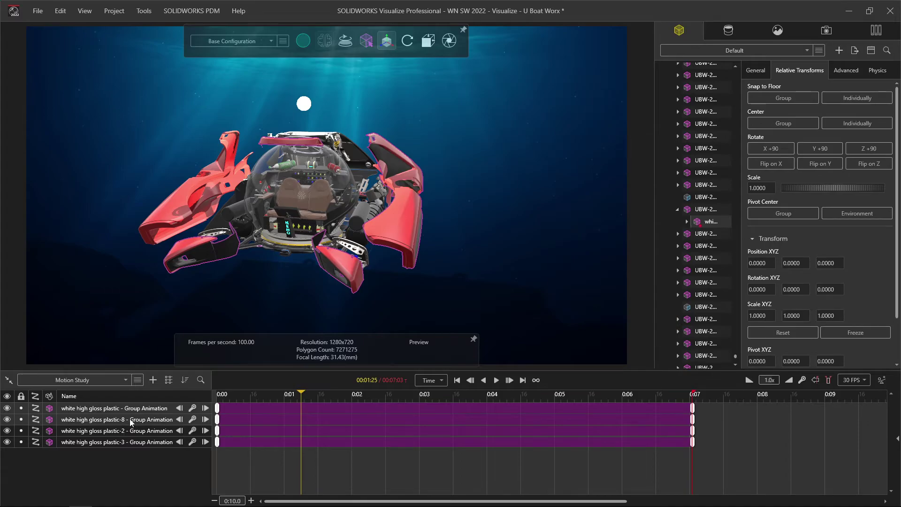
right_click(130, 419)
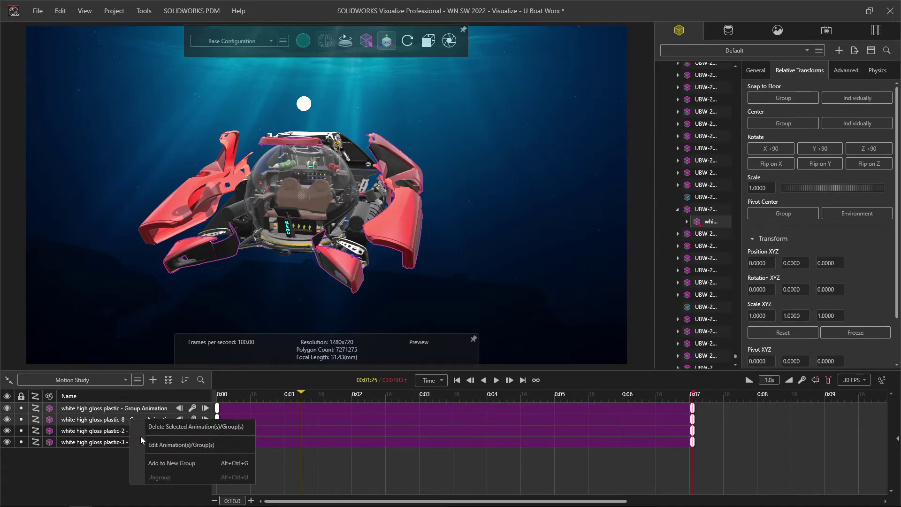
click(163, 462)
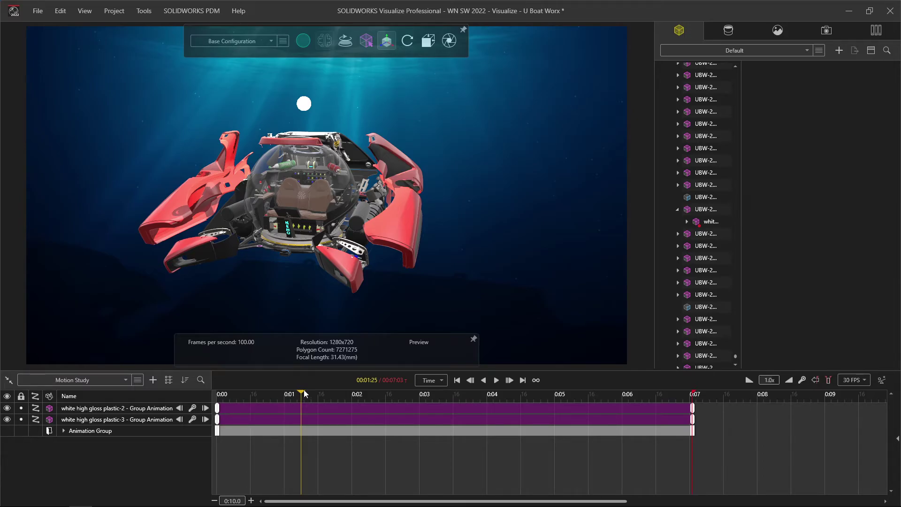
- Delay the Animation Group to about 1.3 s and plastic-2 to about 3 s, then preview
drag(297, 396, 196, 397)
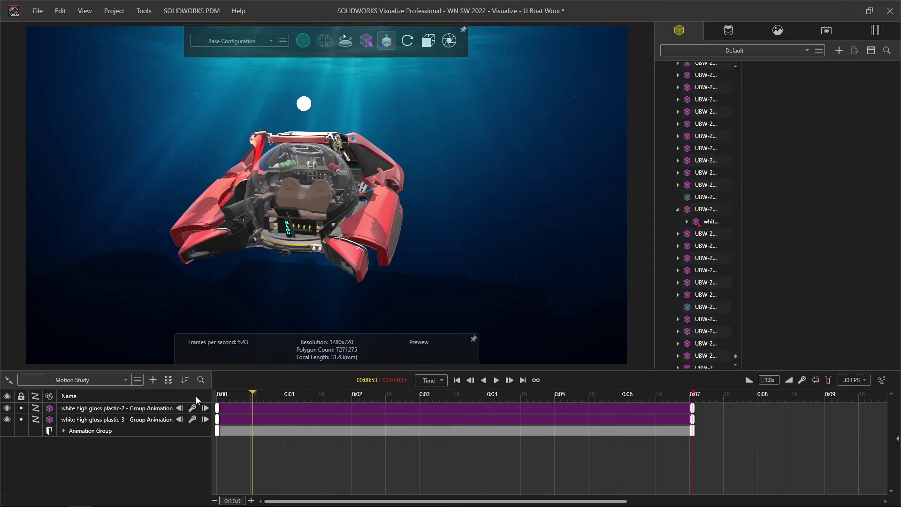
click(252, 418)
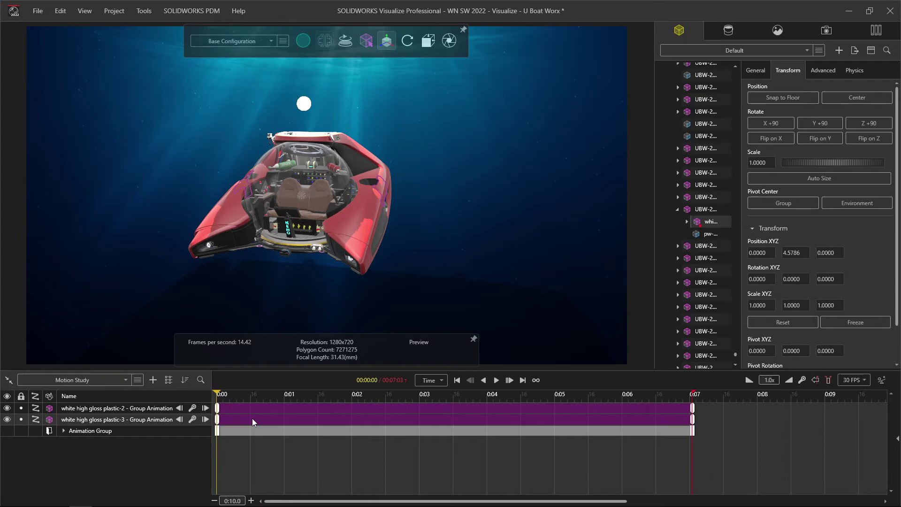
drag(236, 433, 322, 434)
drag(376, 409, 499, 401)
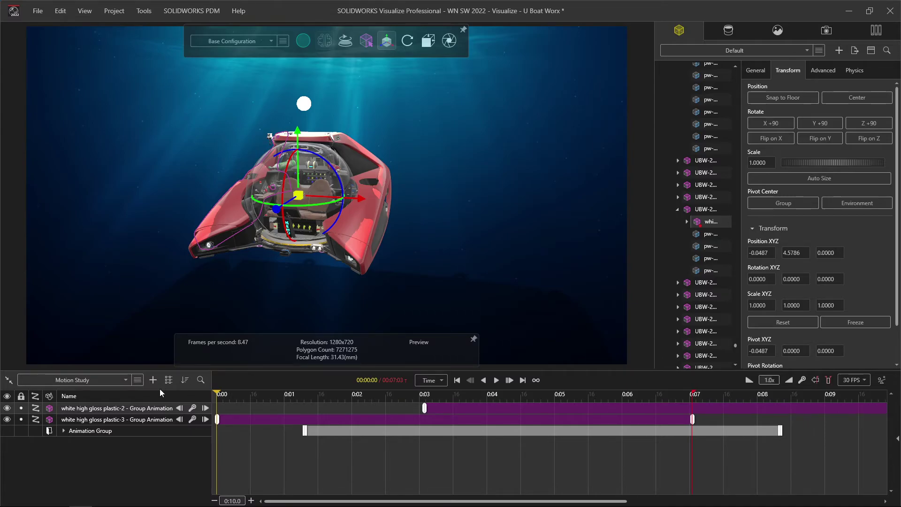
click(496, 380)
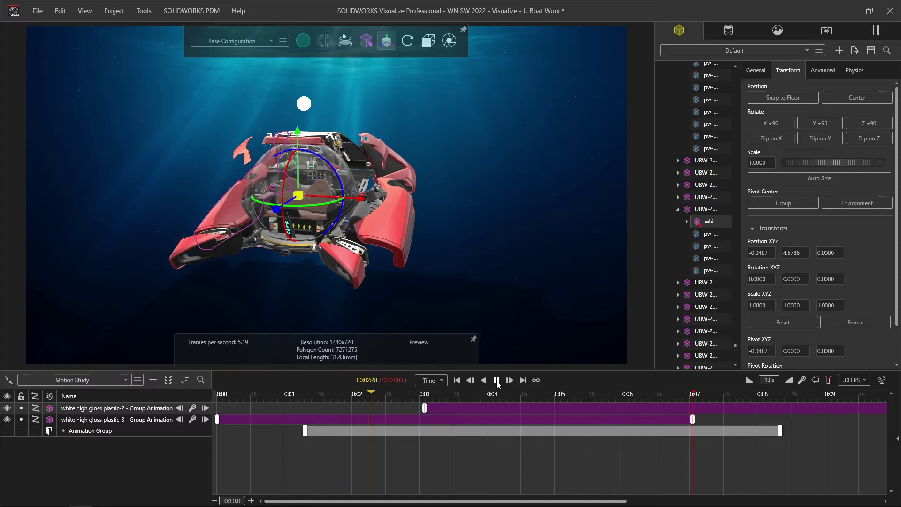
click(496, 380)
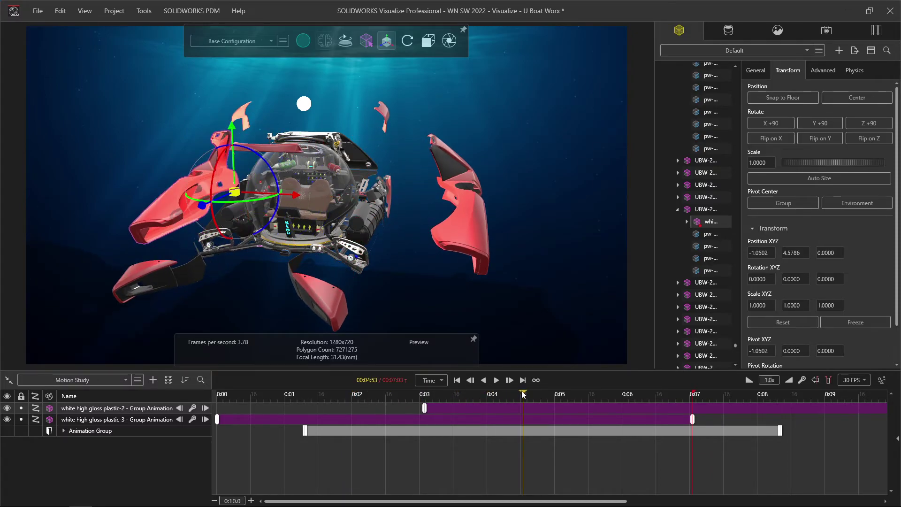
click(457, 380)
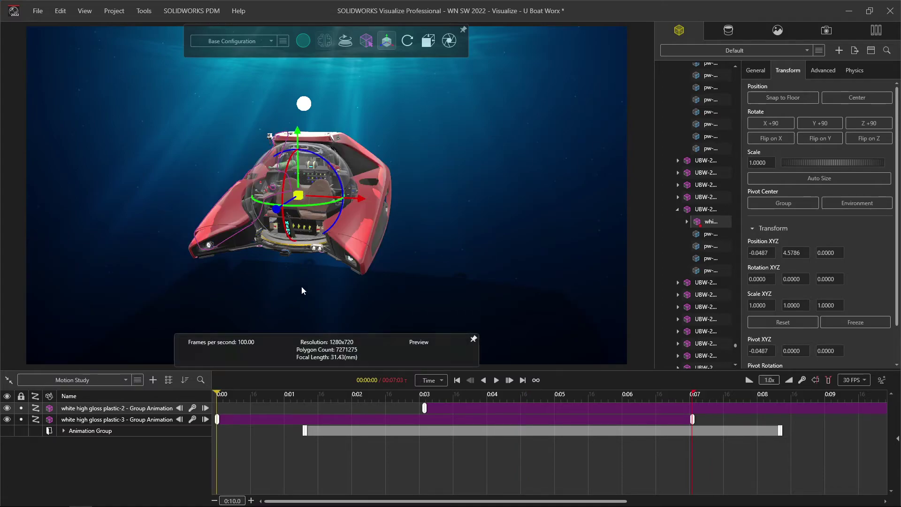
- Add an animation track to the Default Camera in the camera properties
drag(291, 272, 323, 217)
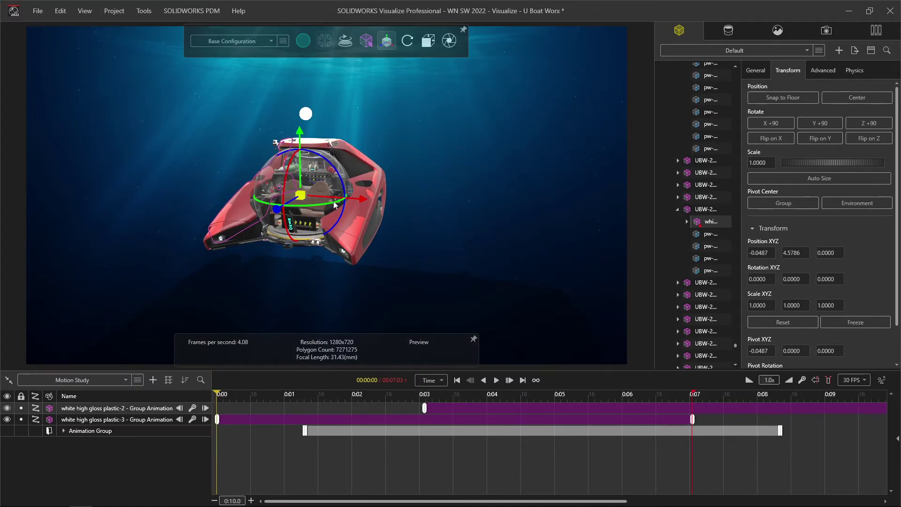
scroll(335, 206, up, 2)
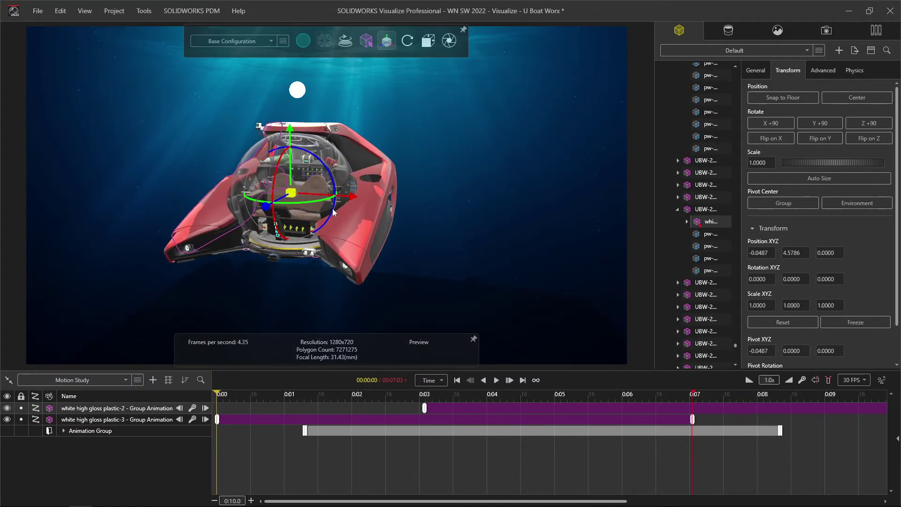
click(830, 30)
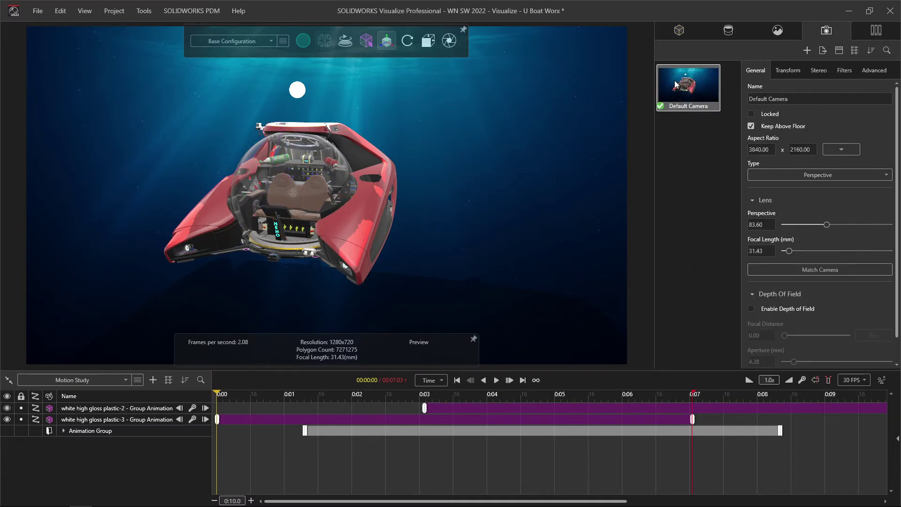
right_click(675, 85)
click(668, 92)
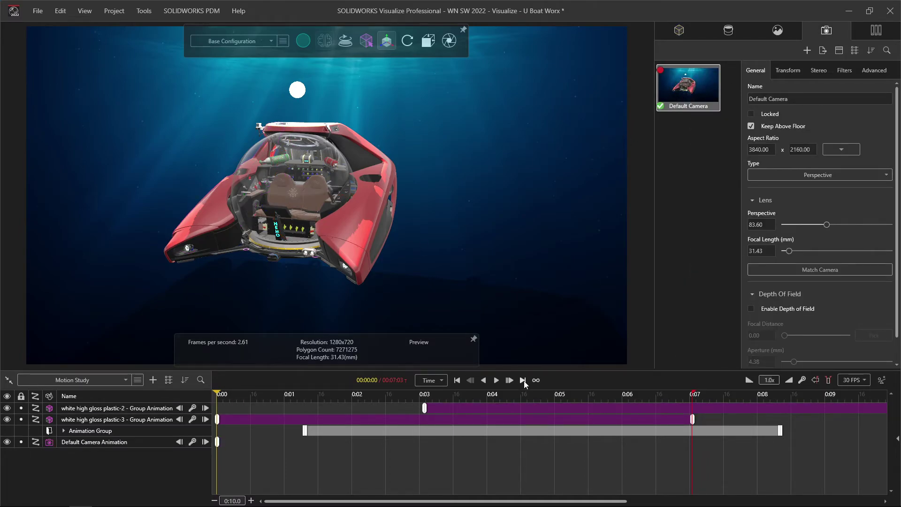
- At 7 s, zoom out and orbit to frame the whole exploded submarine, then rewind
click(523, 380)
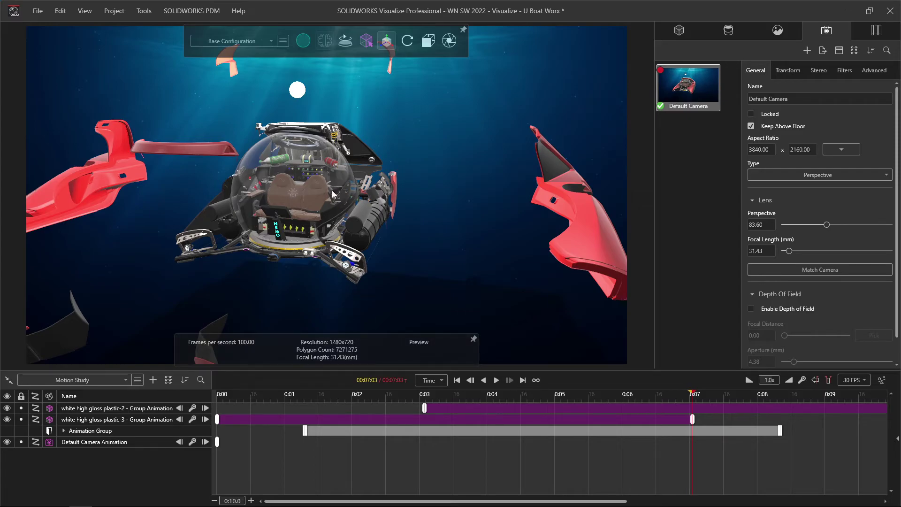
scroll(332, 190, down, 5)
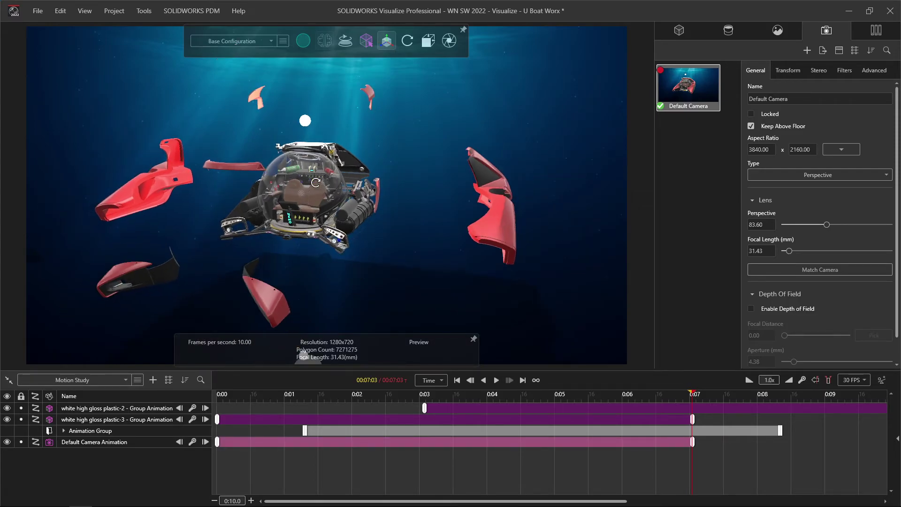
drag(316, 182, 299, 196)
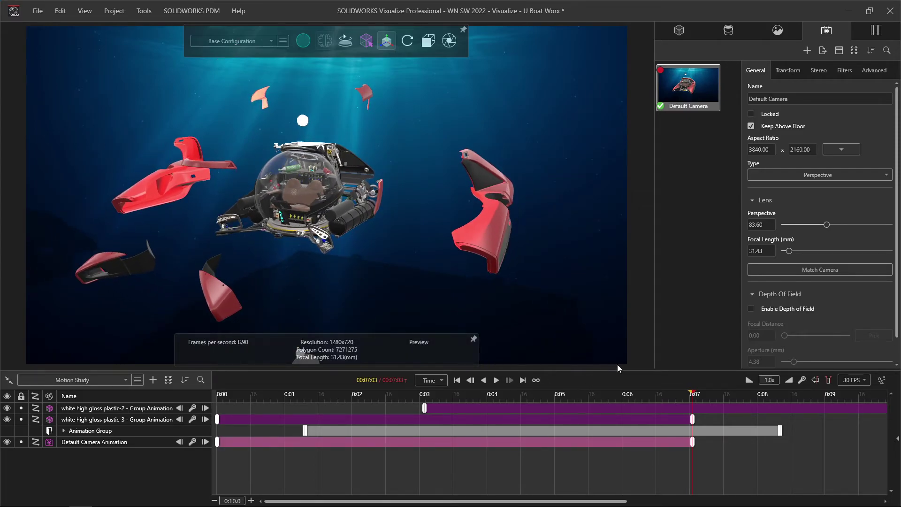
click(807, 51)
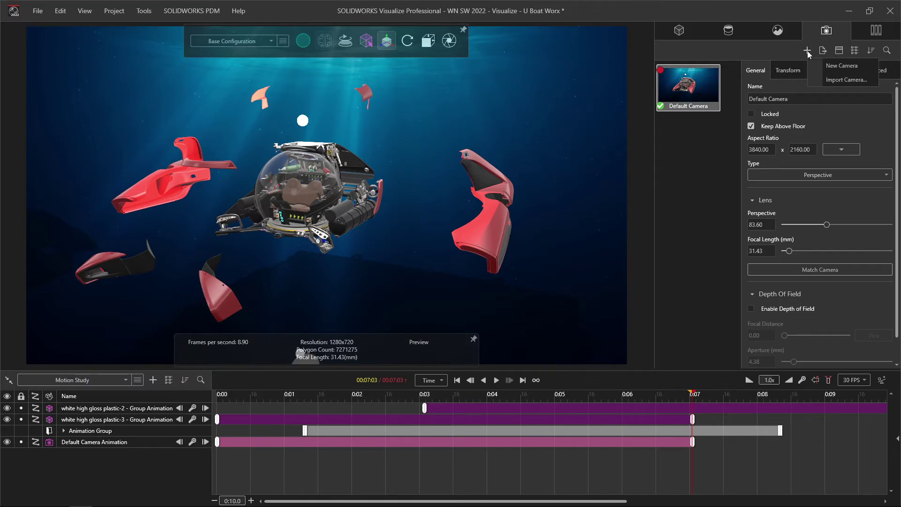
click(457, 382)
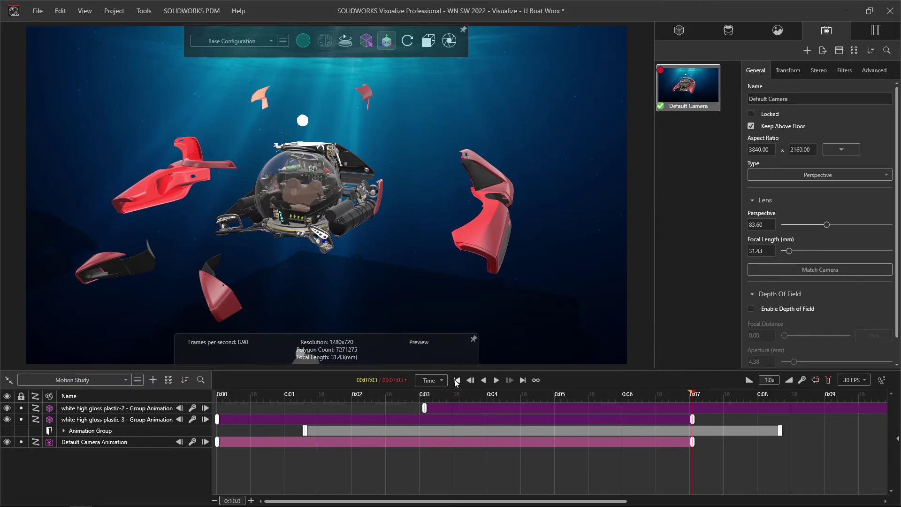
click(457, 381)
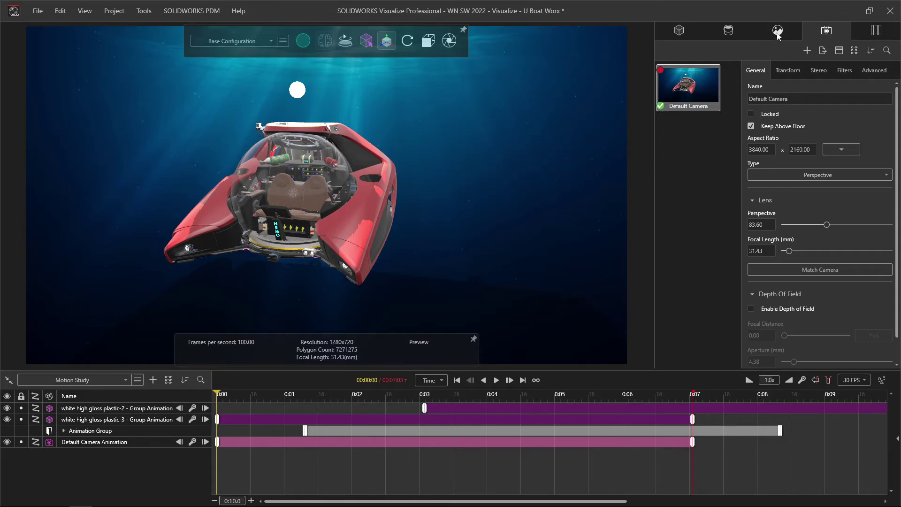
- Create a new camera and name it 'oldal'
click(808, 50)
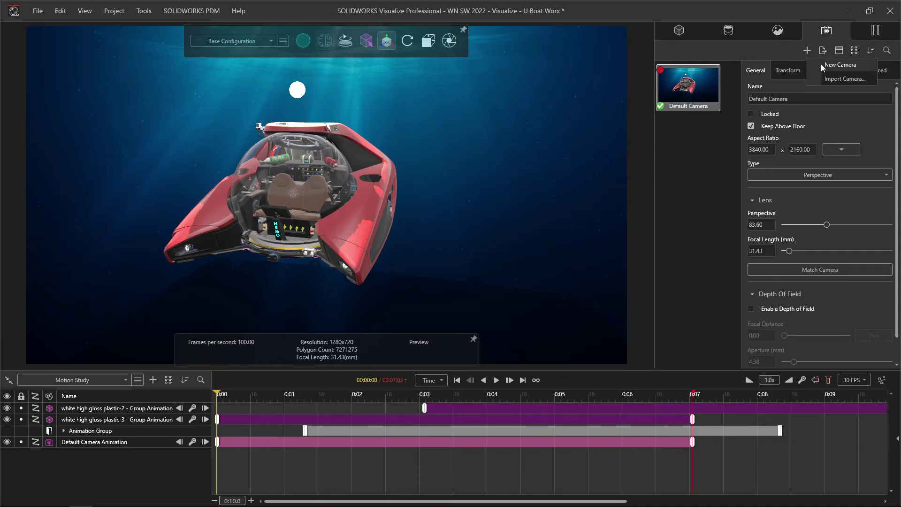
click(820, 64)
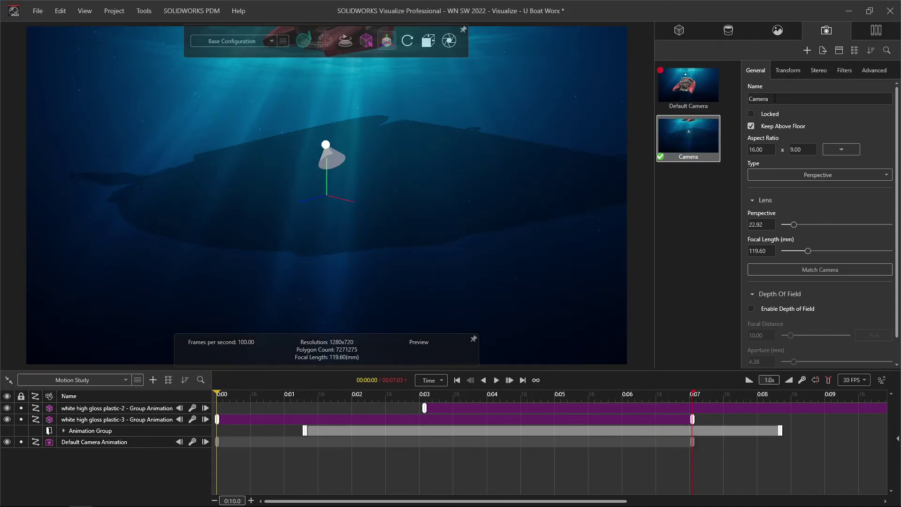
click(763, 100)
double_click(785, 99)
key(BackSpace)
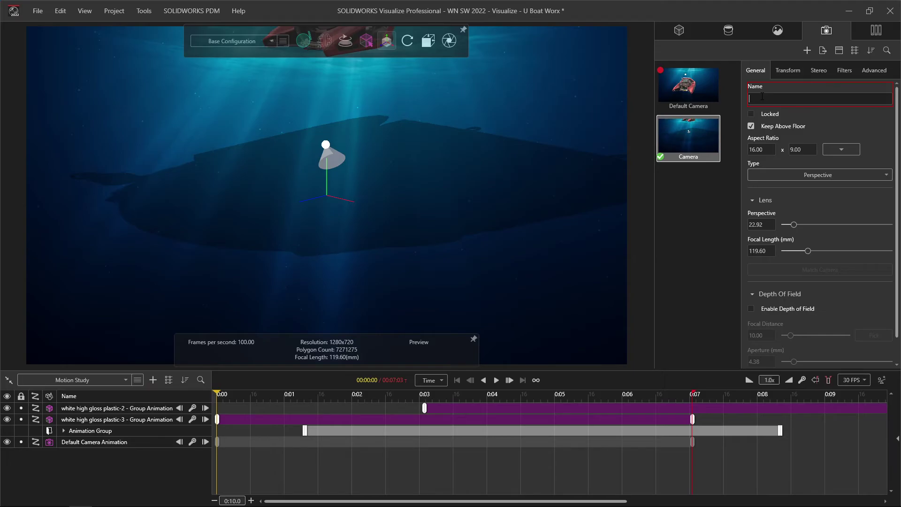
text(olda)
text(l)
click(387, 40)
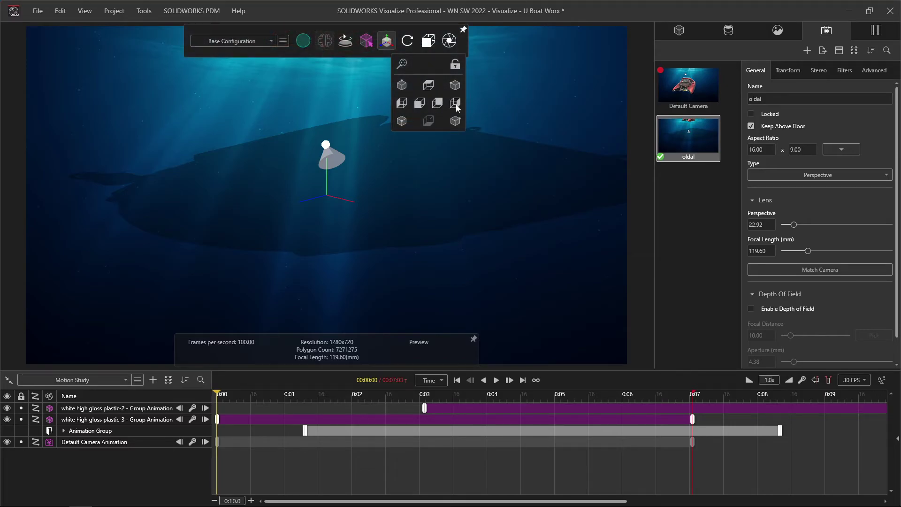
- Set oldal to the side view and animate it moving closer by 0:07
click(456, 104)
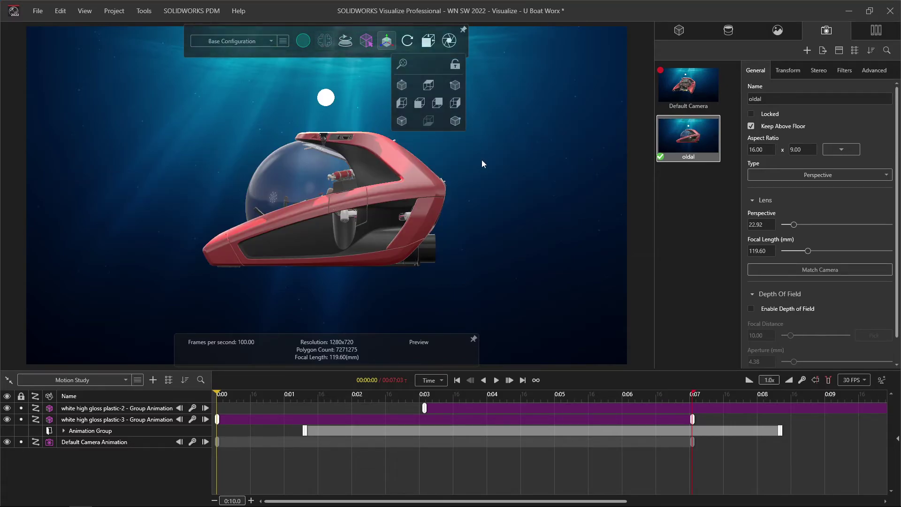
scroll(484, 172, down, 1)
scroll(469, 174, down, 1)
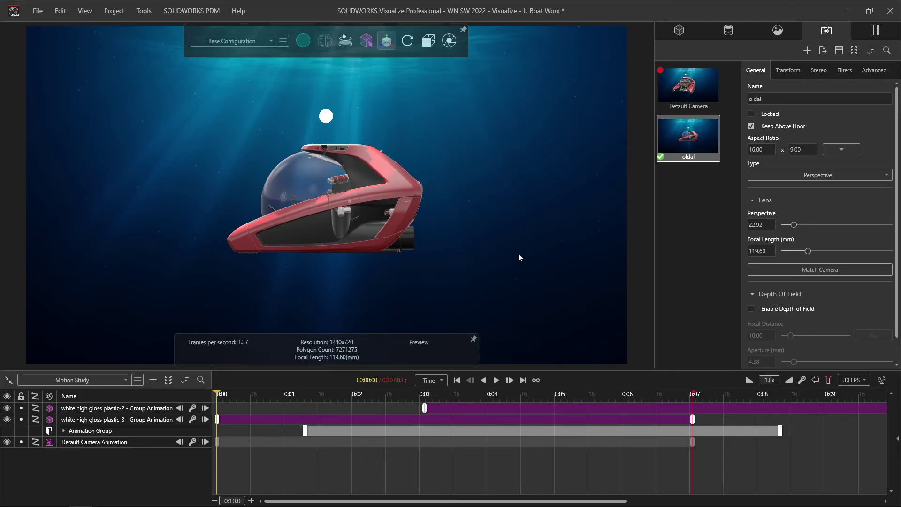
click(660, 121)
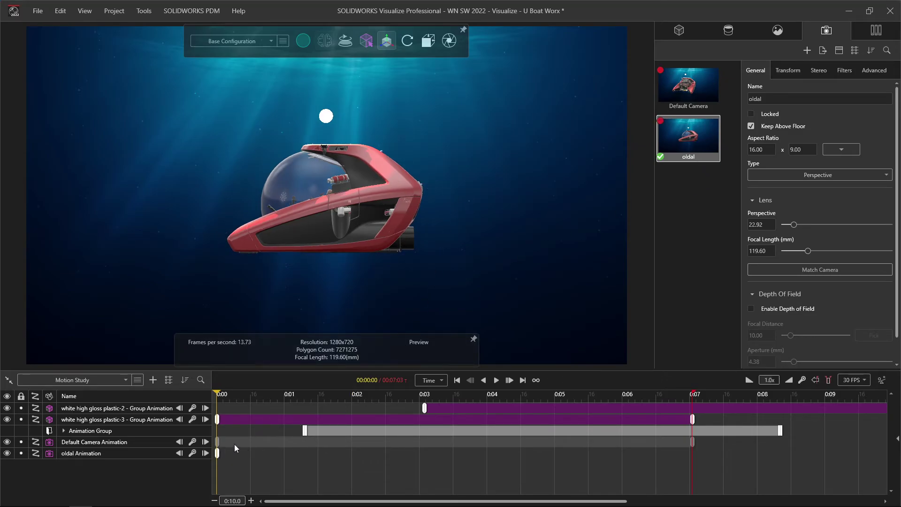
click(523, 380)
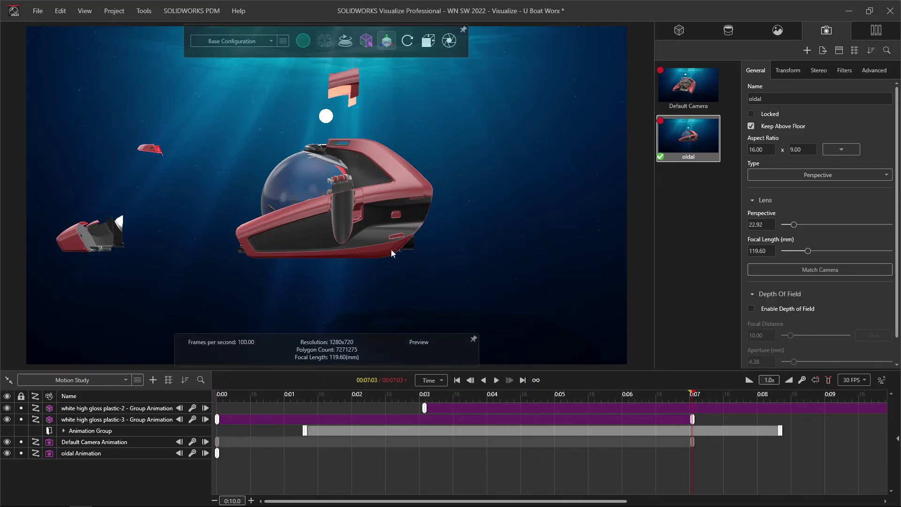
mouse_move(391, 249)
mouse_down()
mouse_move(412, 247)
mouse_move(388, 254)
mouse_move(322, 193)
mouse_move(335, 215)
mouse_up()
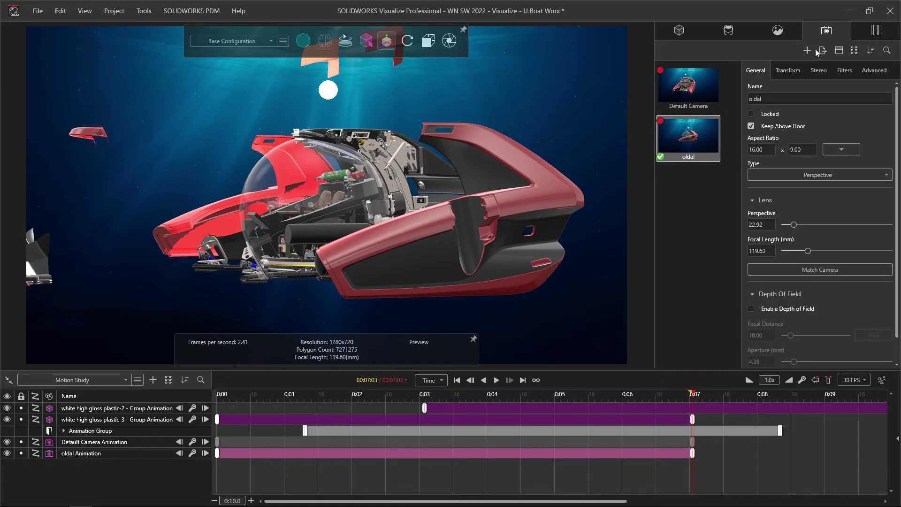
click(457, 381)
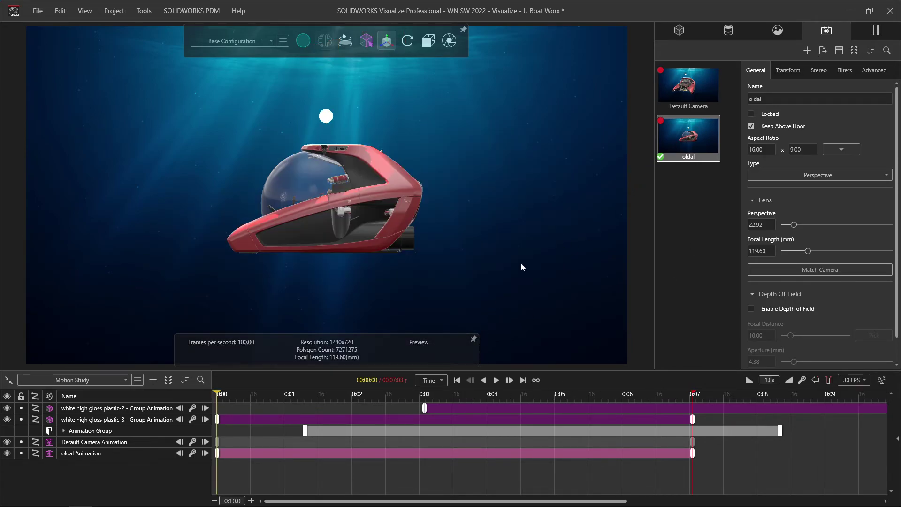
- Add a camera named 'elol' aimed at the submarine's Front view
click(807, 48)
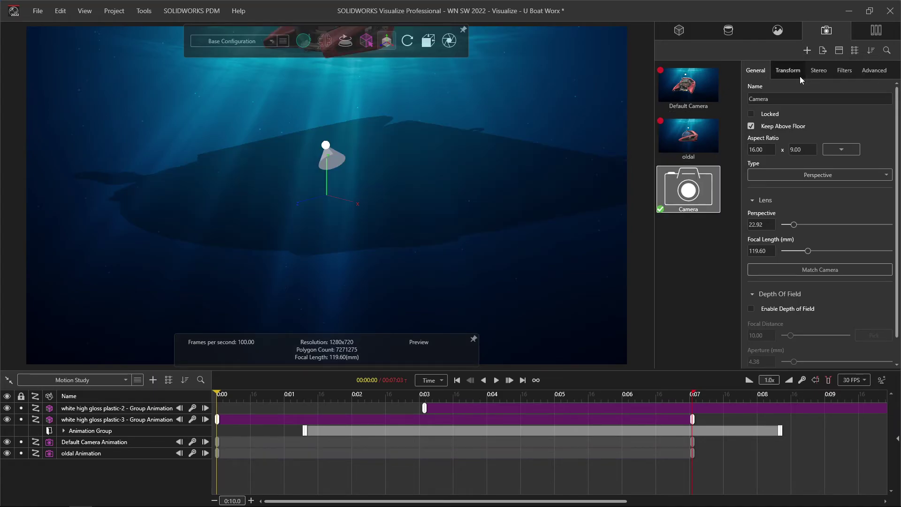
click(782, 98)
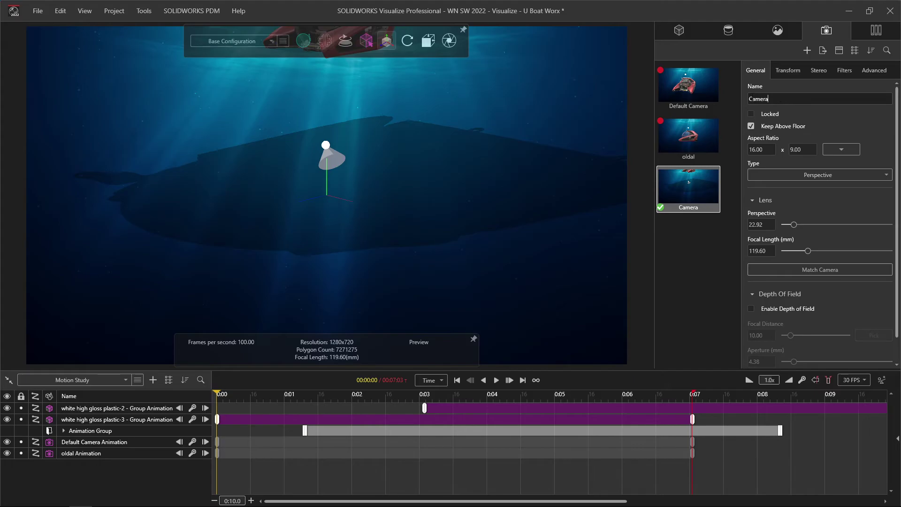
key(ctrl+a)
text(elol)
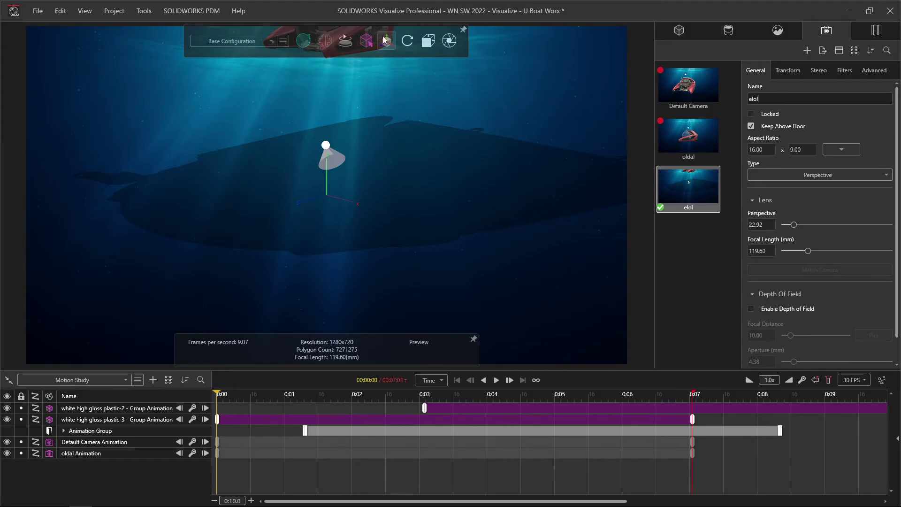
click(429, 42)
click(420, 103)
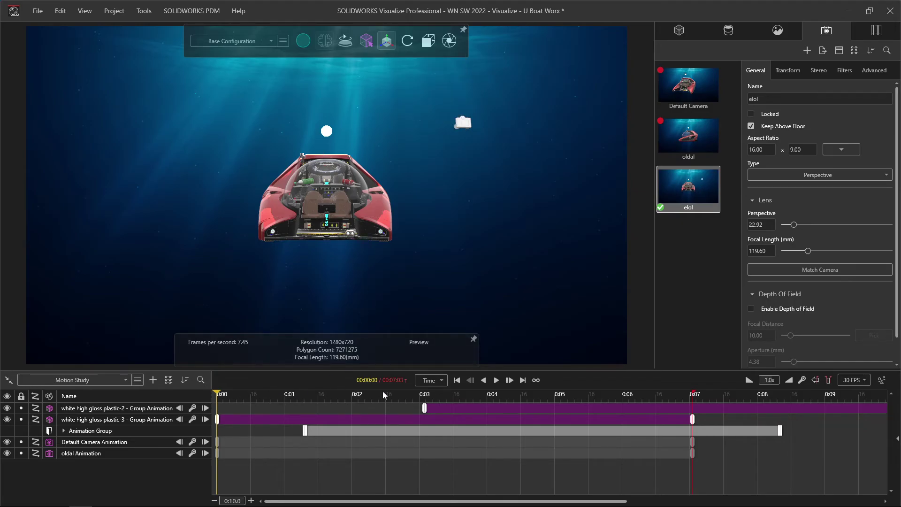
- Add an elol camera animation that zooms in close to the exploded submarine at 0:07
drag(686, 181, 342, 474)
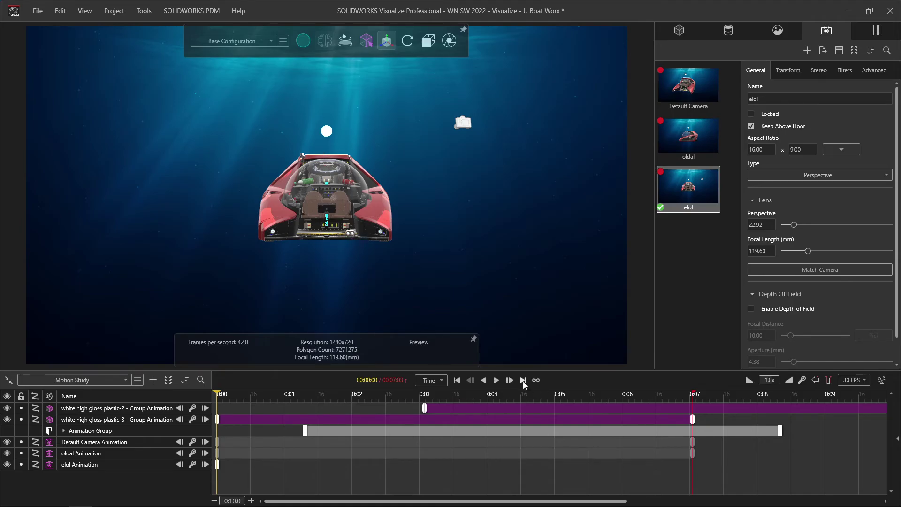
click(522, 380)
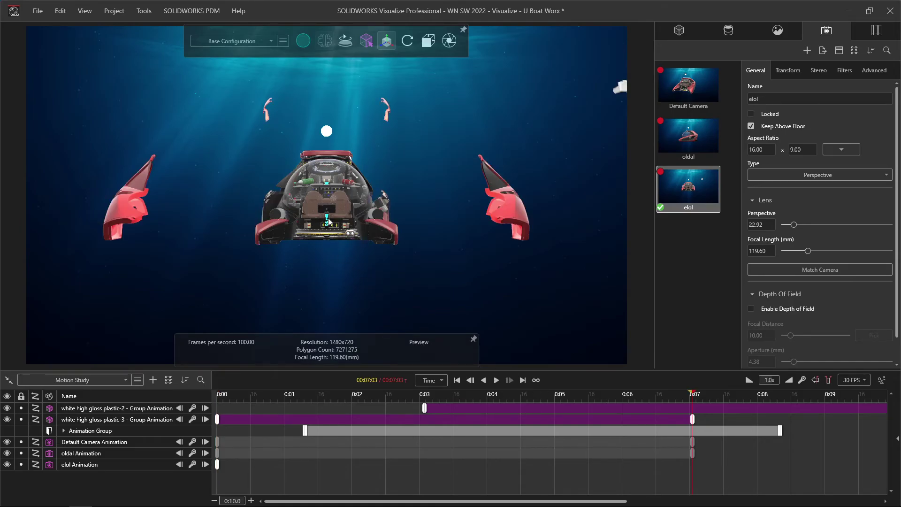
scroll(331, 195, up, 2)
scroll(331, 195, up, 2)
scroll(333, 178, up, 1)
scroll(336, 164, up, 2)
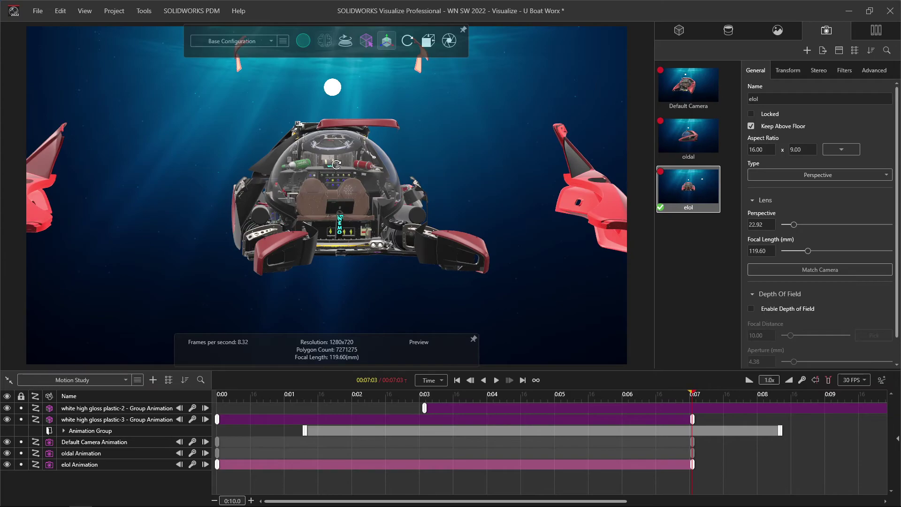
scroll(336, 165, up, 2)
scroll(362, 197, up, 2)
scroll(383, 228, up, 1)
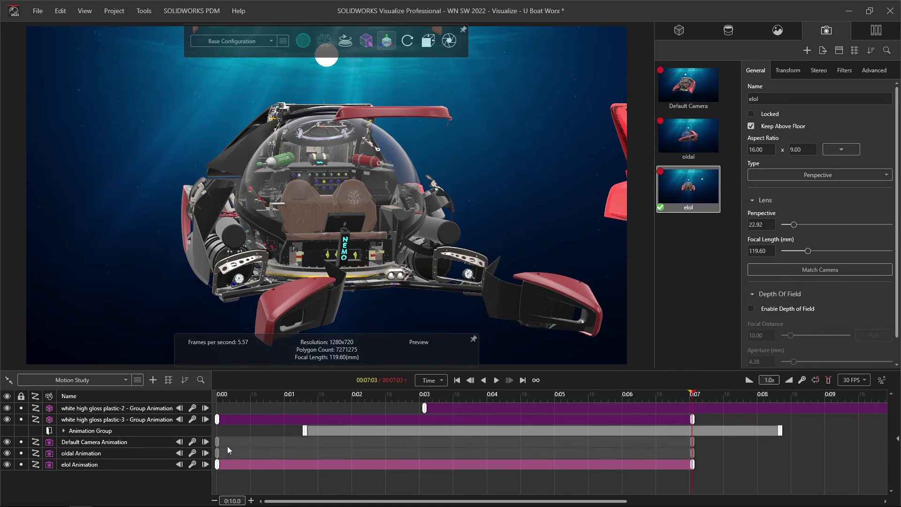
- Create a Camera Sequence Animation from the three camera tracks, with Default Camera active at 0:00
click(95, 443)
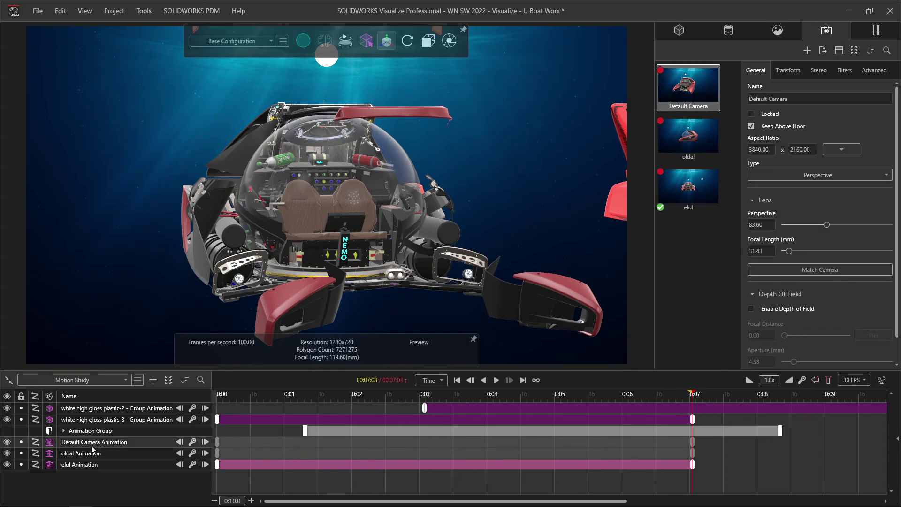
shift+click(96, 464)
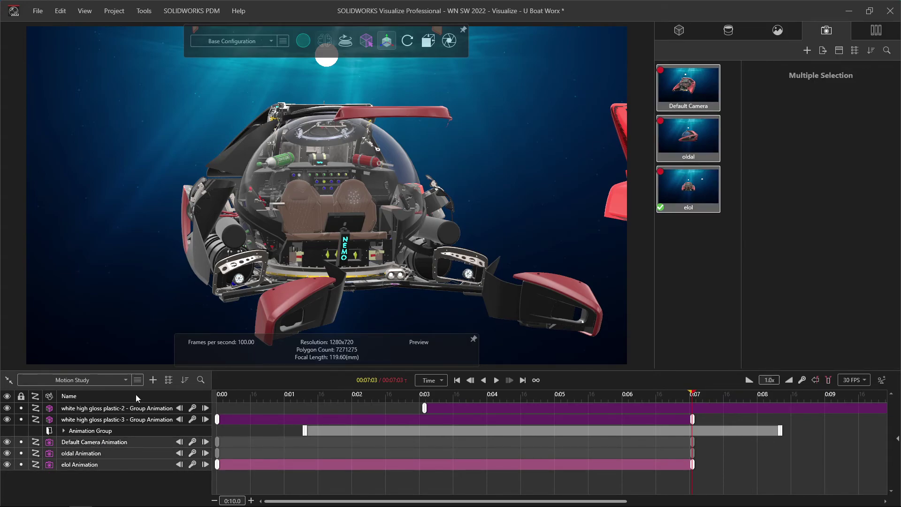
click(153, 381)
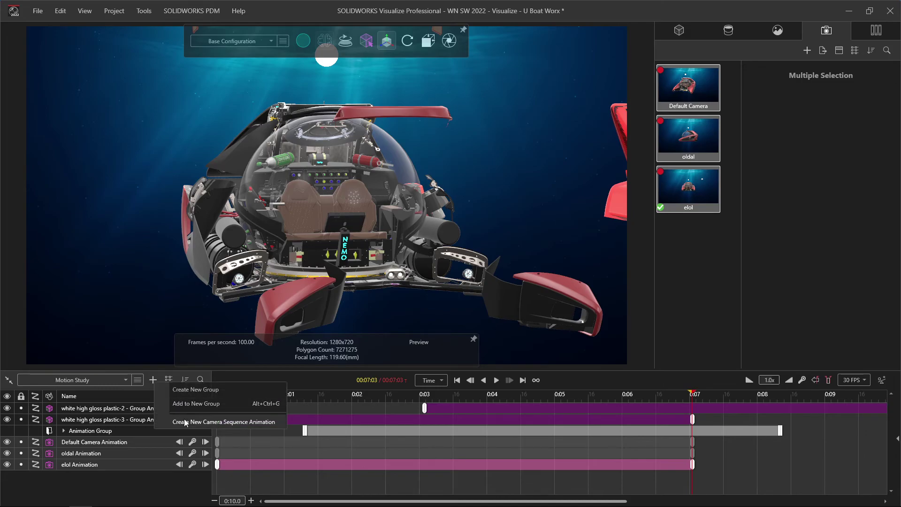
click(232, 422)
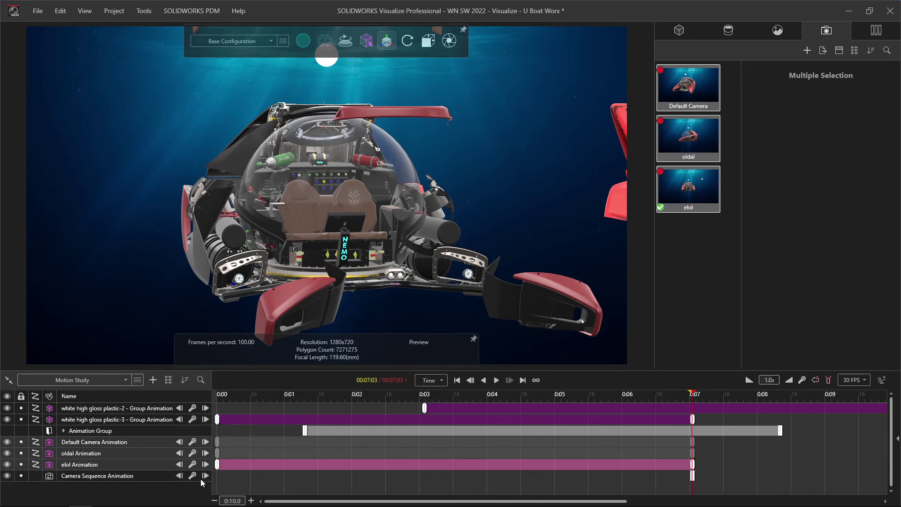
click(683, 82)
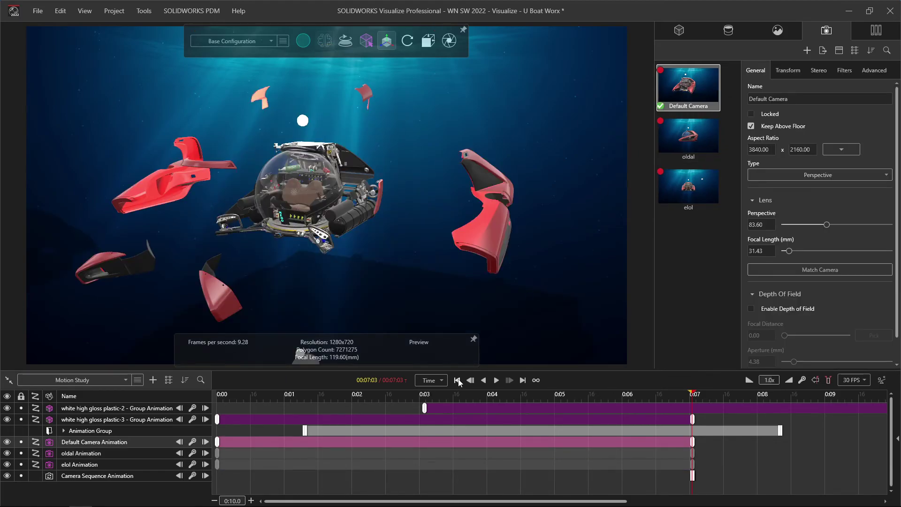
click(458, 381)
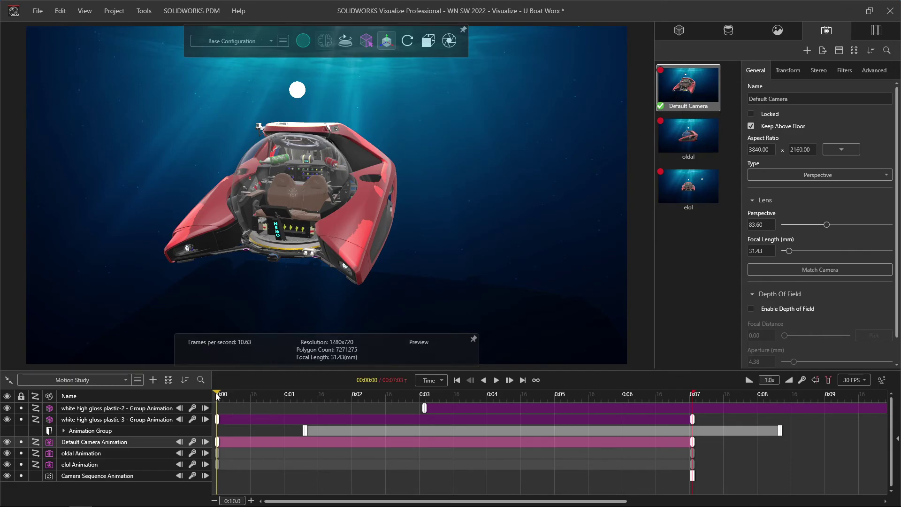
- Add sequence keys: cut to the oldal camera at 0:01:80, starting on Default Camera
drag(217, 393, 338, 393)
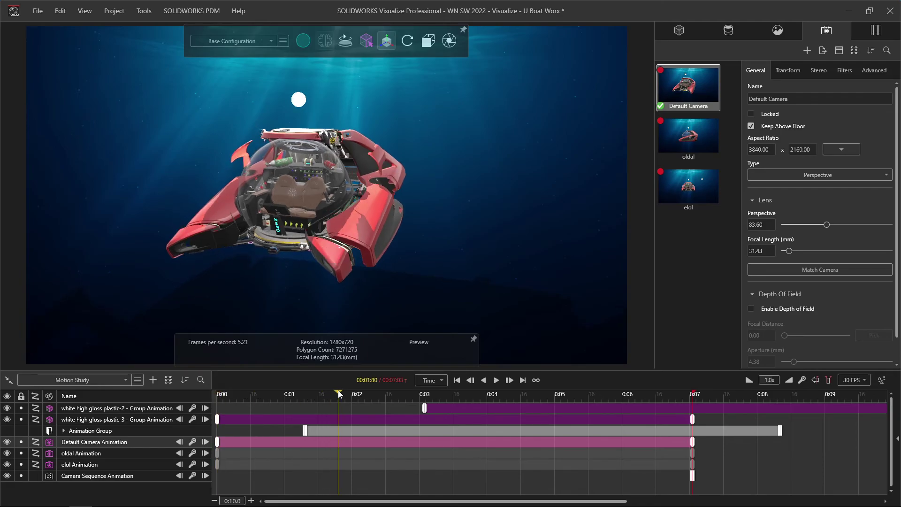
click(684, 142)
double_click(684, 141)
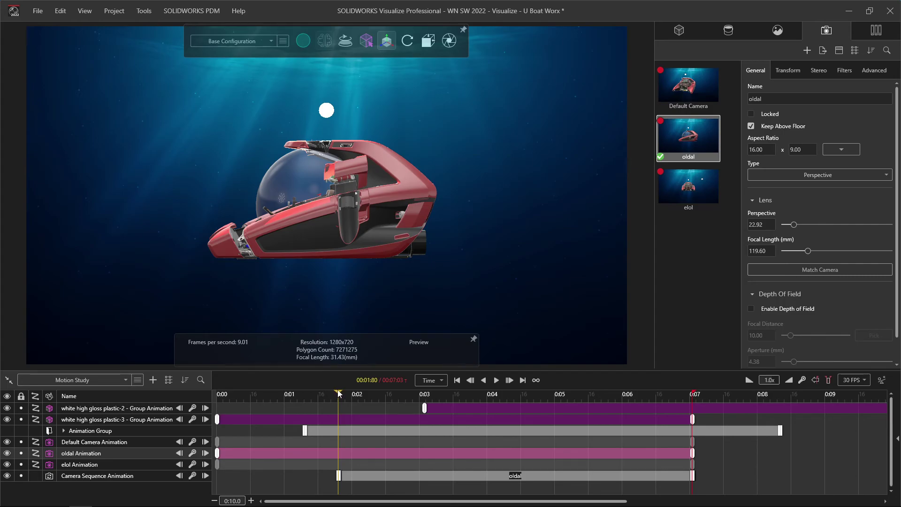
drag(338, 392, 191, 396)
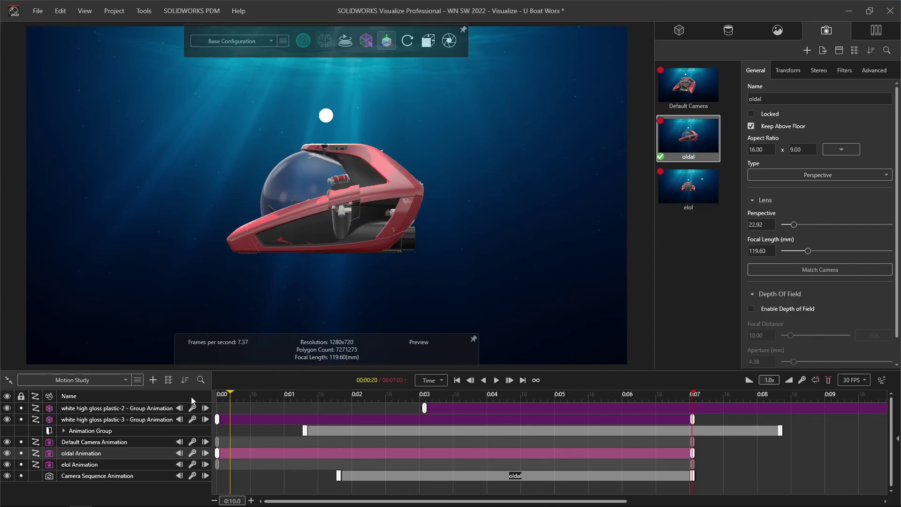
double_click(685, 95)
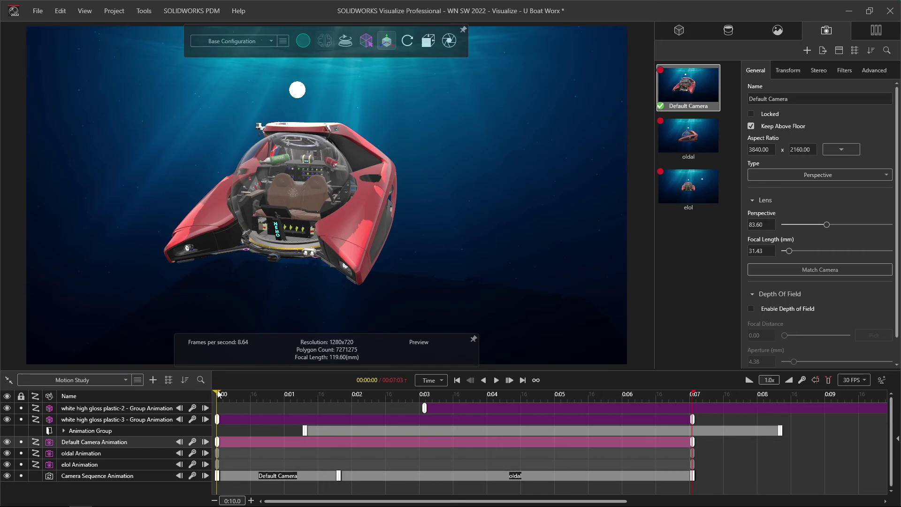
- Add an elol camera cut at 0:05 and preview the camera-switching sequence from the start
key(space)
drag(439, 399, 558, 397)
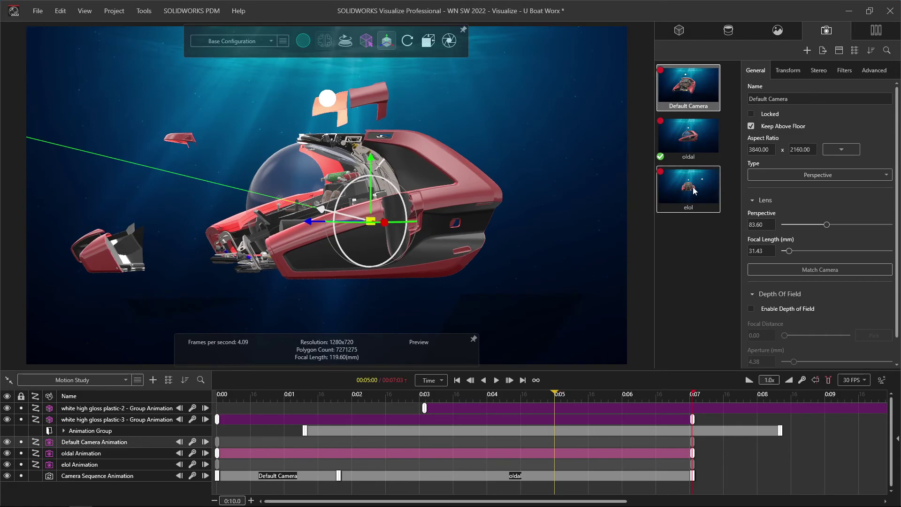
double_click(676, 178)
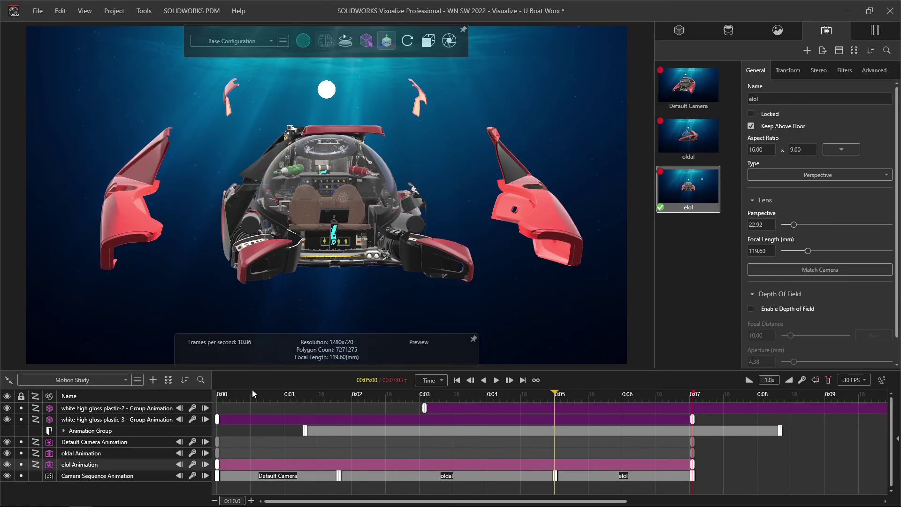
click(458, 380)
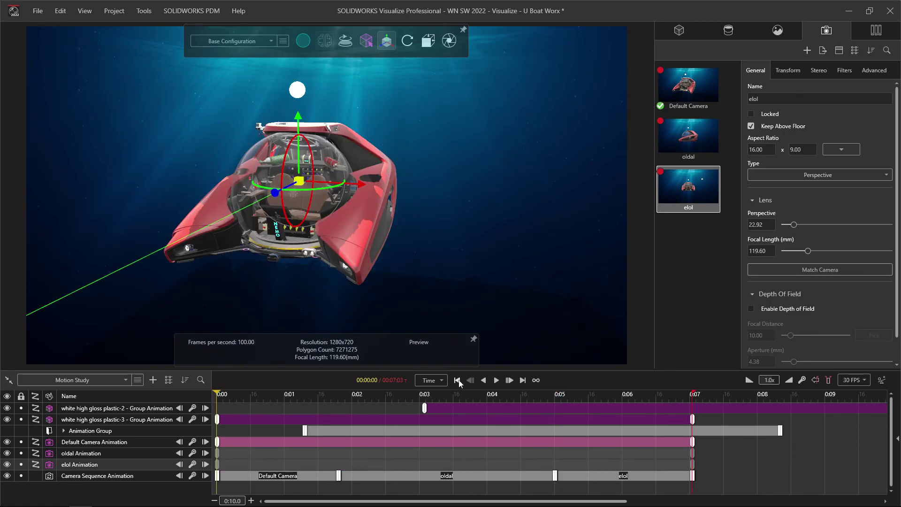
click(496, 381)
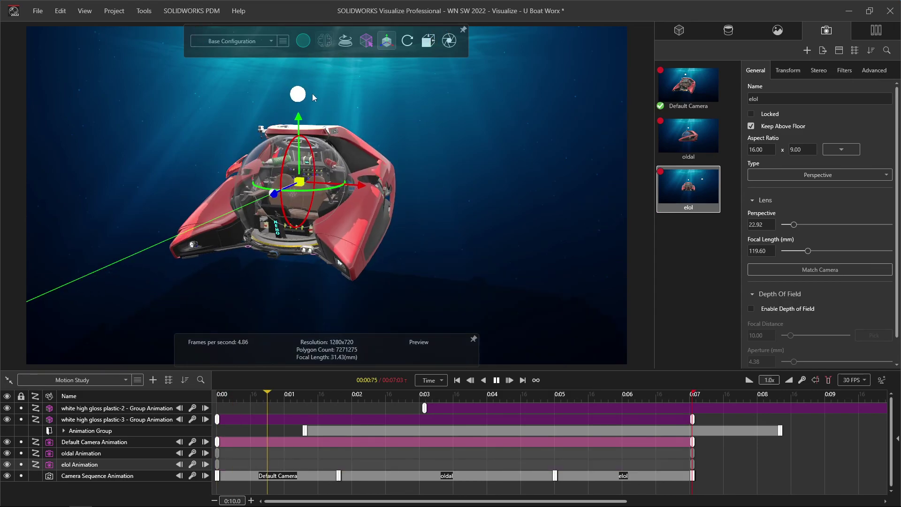
click(496, 381)
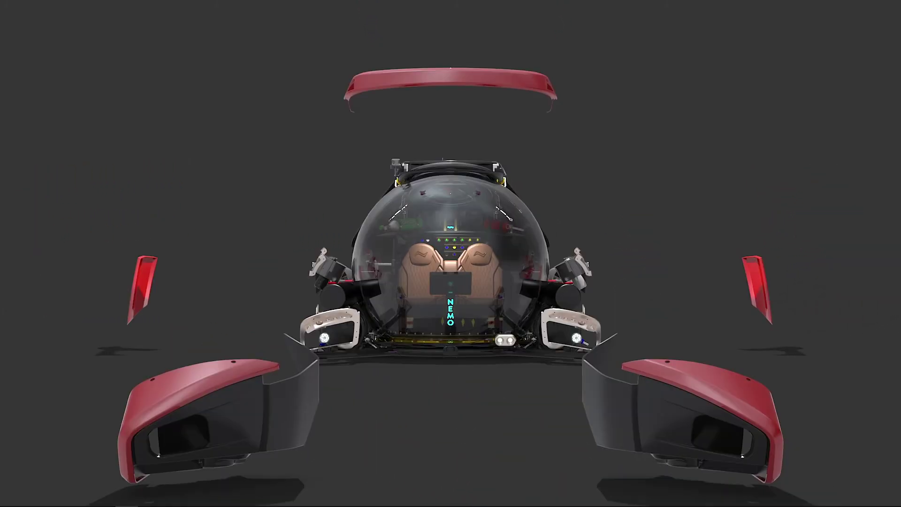
- Exit full-screen playback of the rendered submarine animation video
key(Escape)
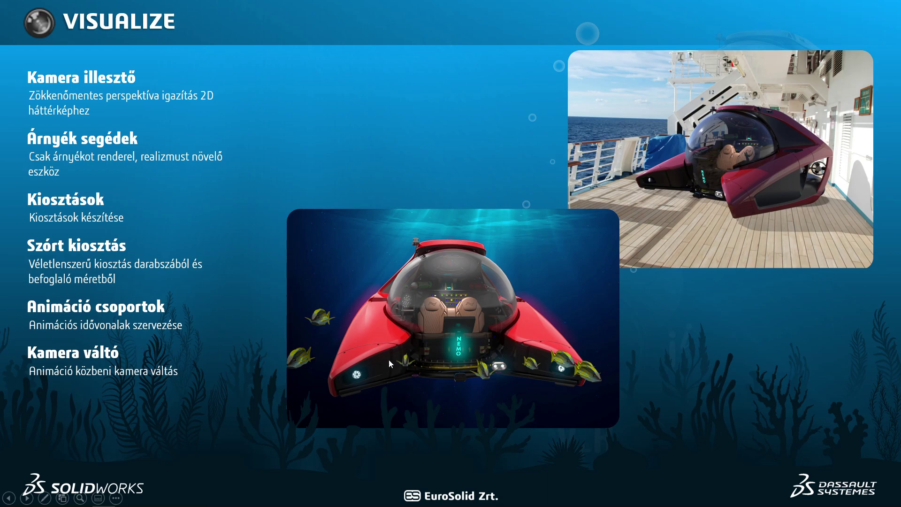
- Advance the slideshow to the closing 'Köszönöm a figyelmet' slide
click(866, 373)
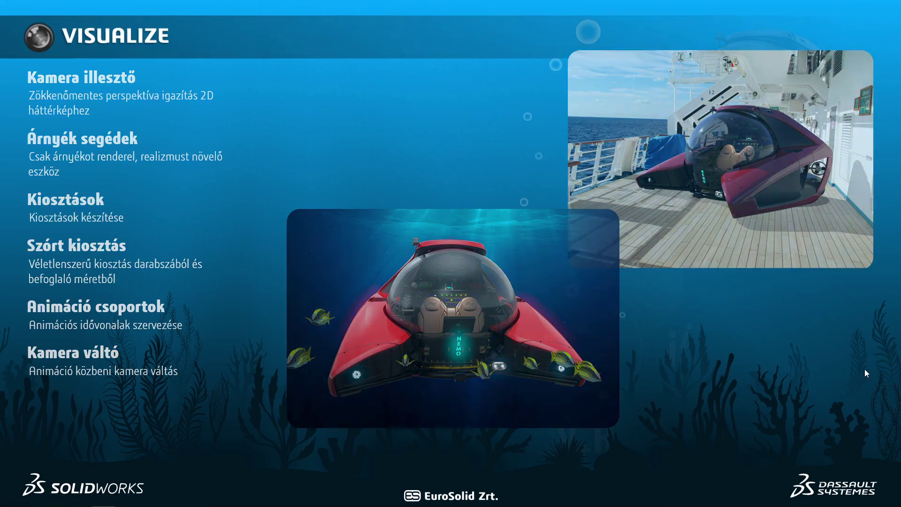